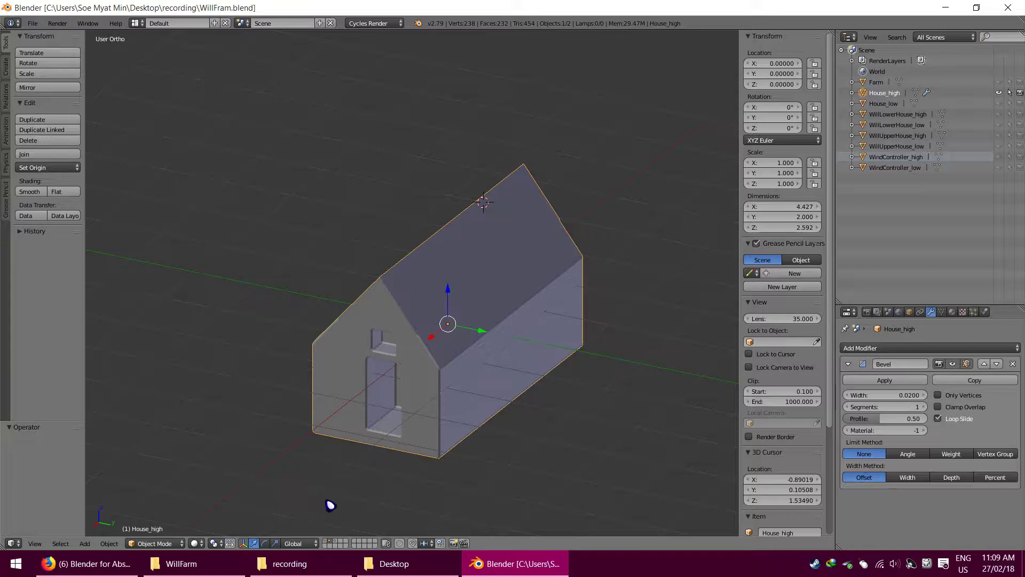
Step: Hide the house and show the high and low versions of the windmill's lower house, upper house and wind controller
{"action": "left_click", "coordinate": [329, 541]}
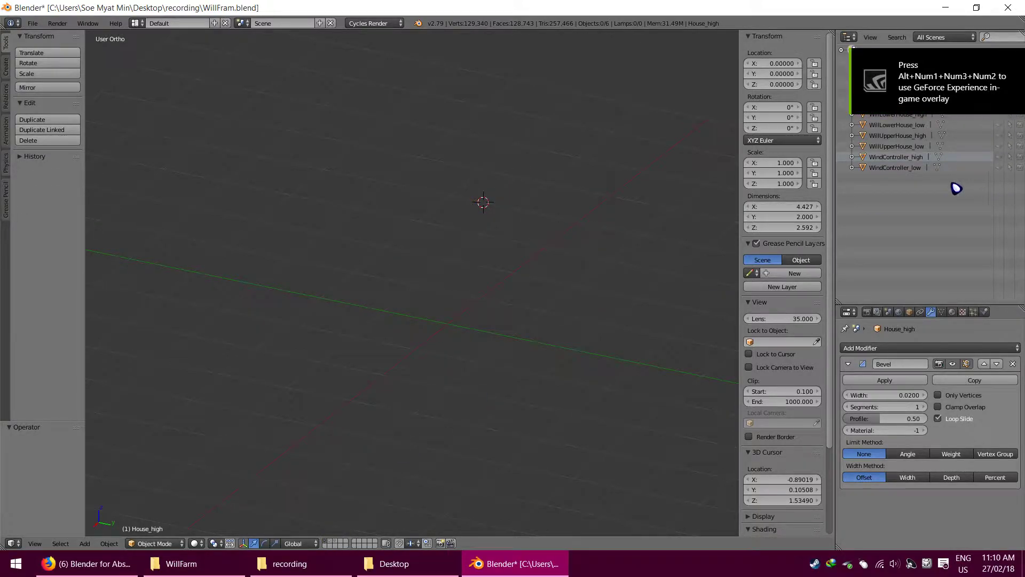
{"action": "left_click", "coordinate": [919, 170]}
{"action": "left_click_drag", "start_coordinate": [1000, 168], "coordinate": [1000, 124]}
{"action": "scroll", "coordinate": [510, 207], "scroll_direction": "down", "scroll_amount": 7}
{"action": "middle_click_drag", "start_coordinate": [506, 216], "coordinate": [336, 235]}
{"action": "left_click", "coordinate": [1002, 114]}
{"action": "left_click", "coordinate": [1000, 93]}
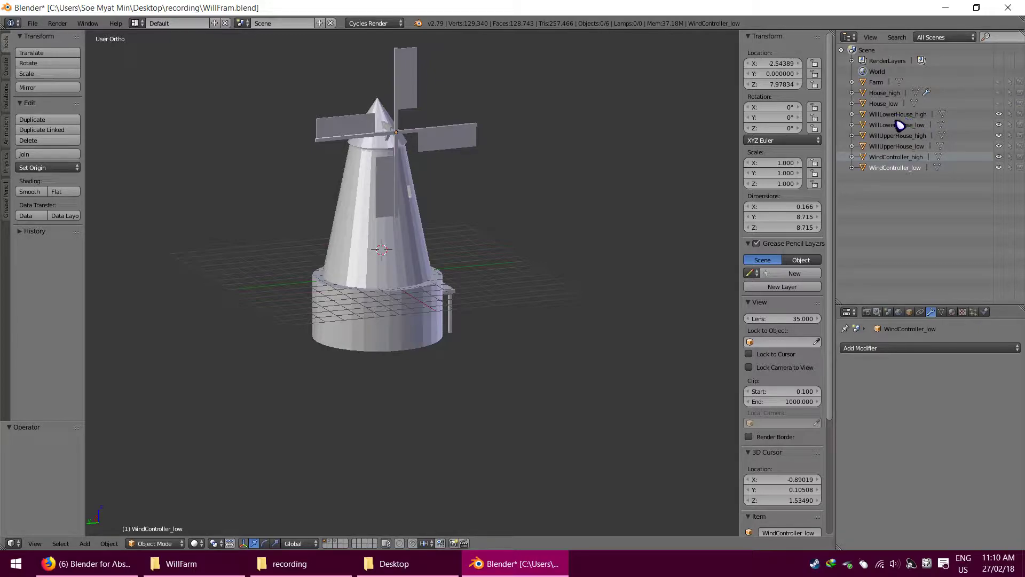
Step: Hide WillLowerHouse_low, WillUpperHouse_low and WindController_low to inspect the high-poly windmill
{"action": "left_click", "coordinate": [999, 124]}
{"action": "left_click", "coordinate": [999, 145]}
{"action": "left_click", "coordinate": [1000, 167]}
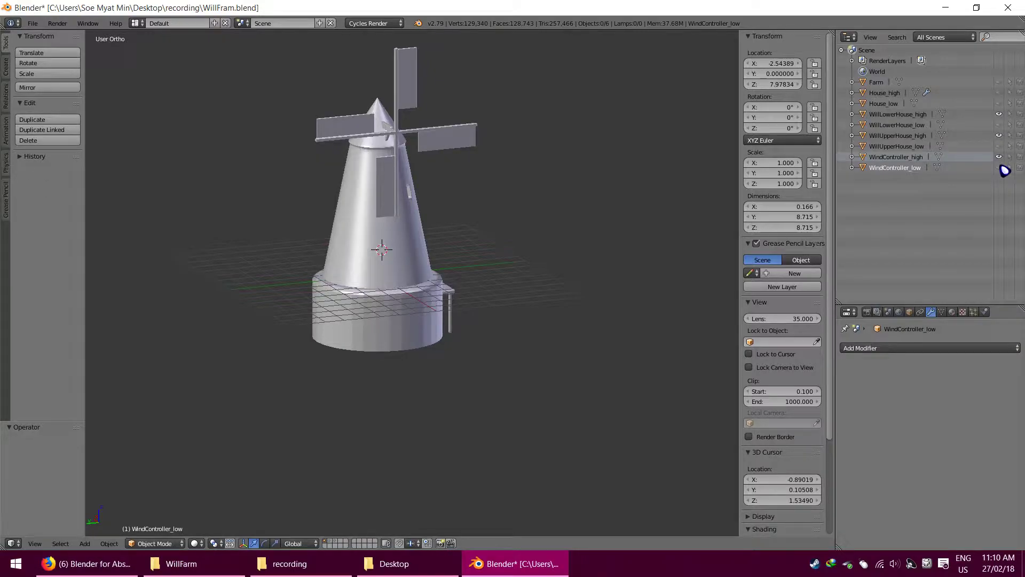
{"action": "scroll", "coordinate": [390, 200], "scroll_direction": "up", "scroll_amount": 1}
{"action": "middle_click_drag", "start_coordinate": [392, 202], "coordinate": [450, 194]}
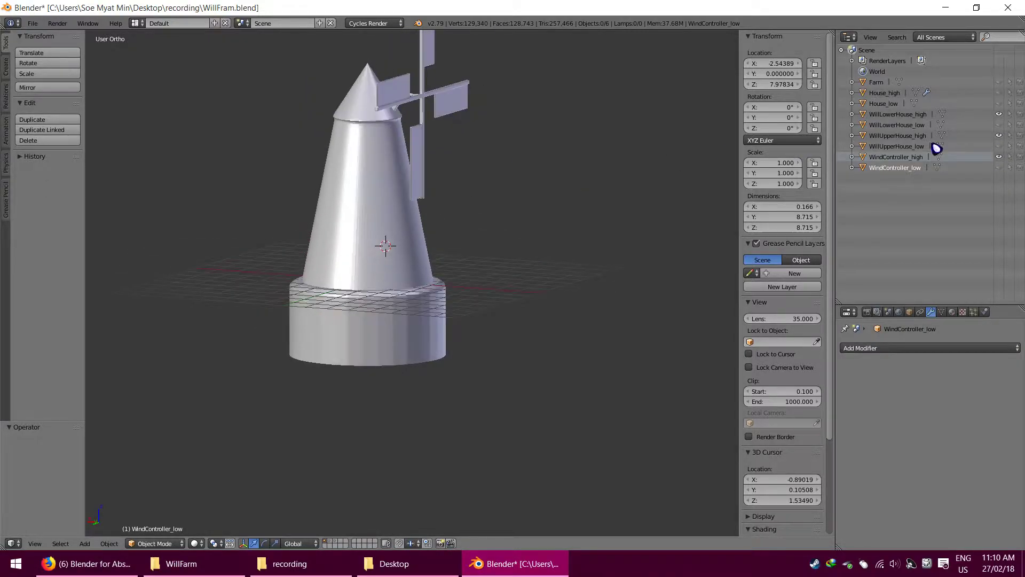
Step: Hide the three high-poly windmill objects and show their low-poly versions, then inspect the windmill from several sides
{"action": "left_click", "coordinate": [999, 157]}
{"action": "left_click", "coordinate": [999, 145]}
{"action": "left_click", "coordinate": [1000, 135]}
{"action": "left_click", "coordinate": [1000, 114]}
{"action": "left_click", "coordinate": [1000, 124]}
{"action": "left_click", "coordinate": [999, 167]}
{"action": "middle_click_drag", "start_coordinate": [534, 214], "coordinate": [488, 218]}
{"action": "scroll", "coordinate": [360, 122], "scroll_direction": "up", "scroll_amount": 2}
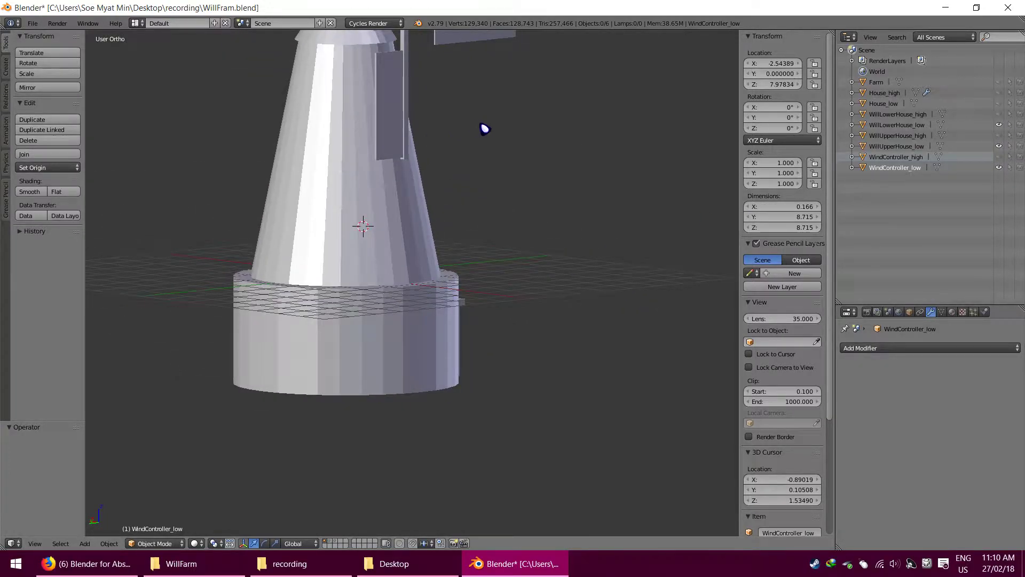
{"action": "scroll", "coordinate": [484, 128], "scroll_direction": "down", "scroll_amount": 2}
{"action": "middle_click_drag", "start_coordinate": [423, 124], "coordinate": [419, 245]}
{"action": "middle_click_drag", "start_coordinate": [480, 188], "coordinate": [448, 308]}
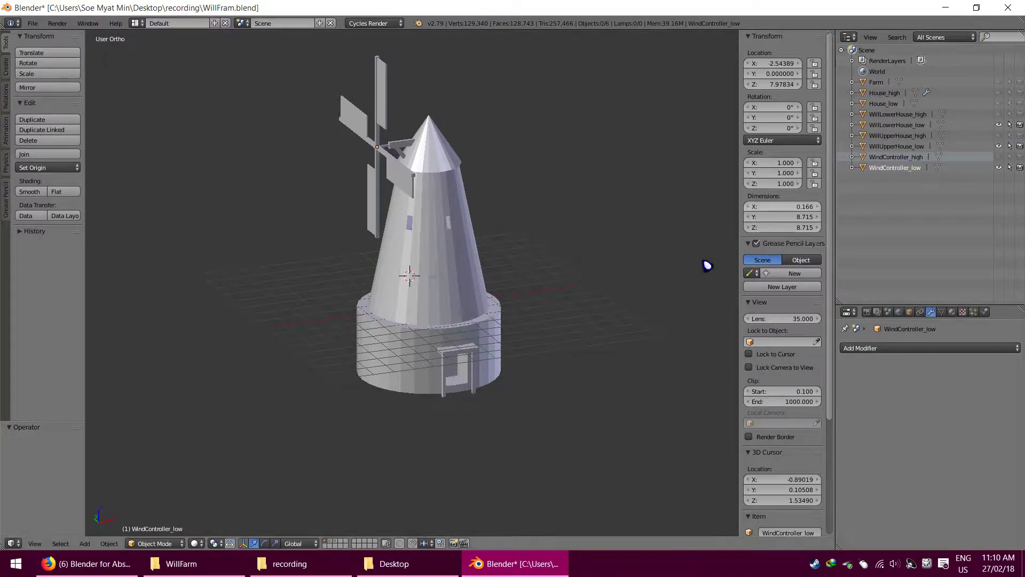
Step: Select the windmill's lower part, WillLowerHouse_low, and open the FBX export settings
{"action": "right_click", "coordinate": [412, 344]}
{"action": "left_click", "coordinate": [33, 23]}
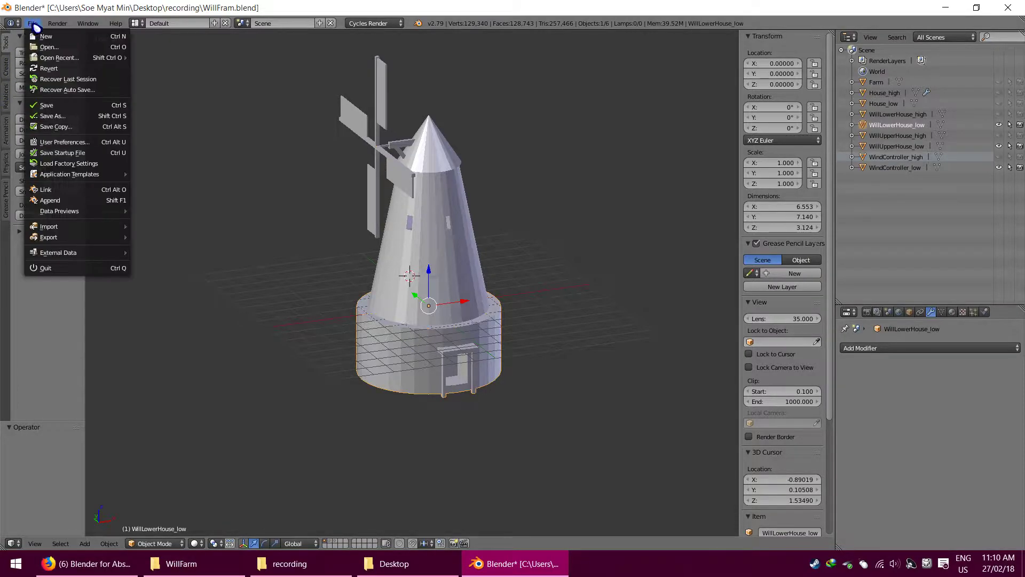
{"action": "left_click", "coordinate": [597, 287]}
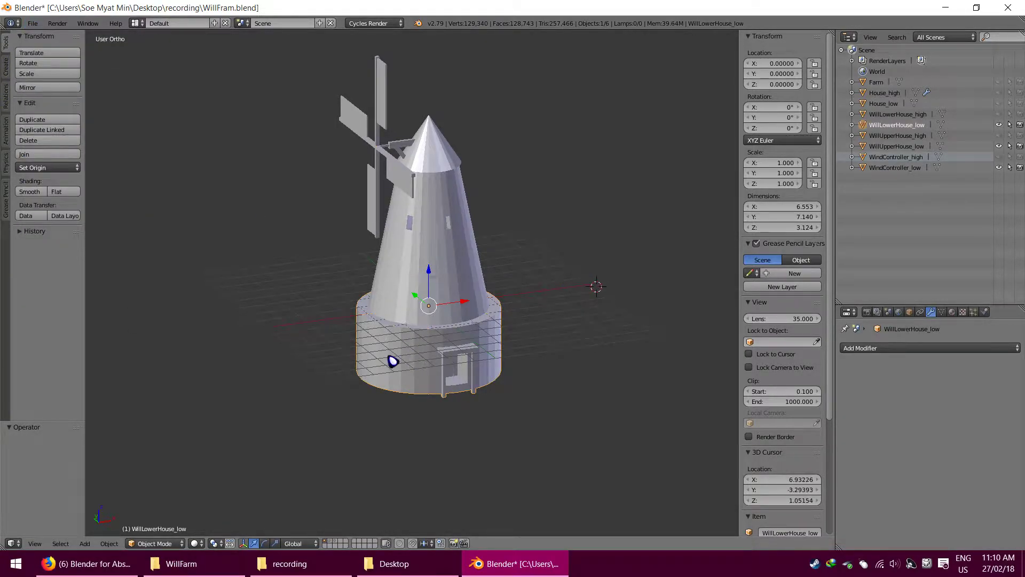
{"action": "left_click", "coordinate": [33, 22]}
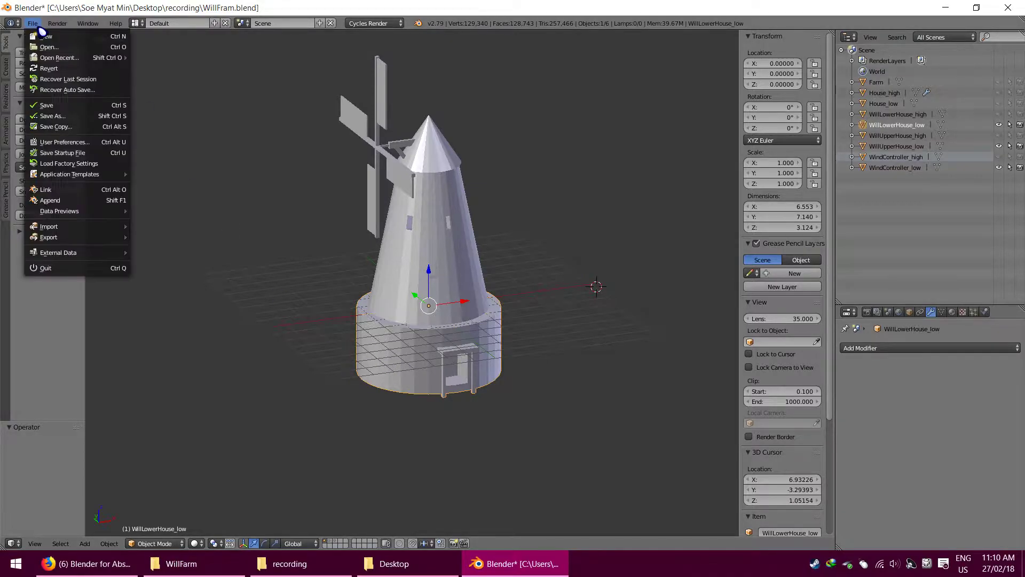
{"action": "mouse_move", "coordinate": [85, 242]}
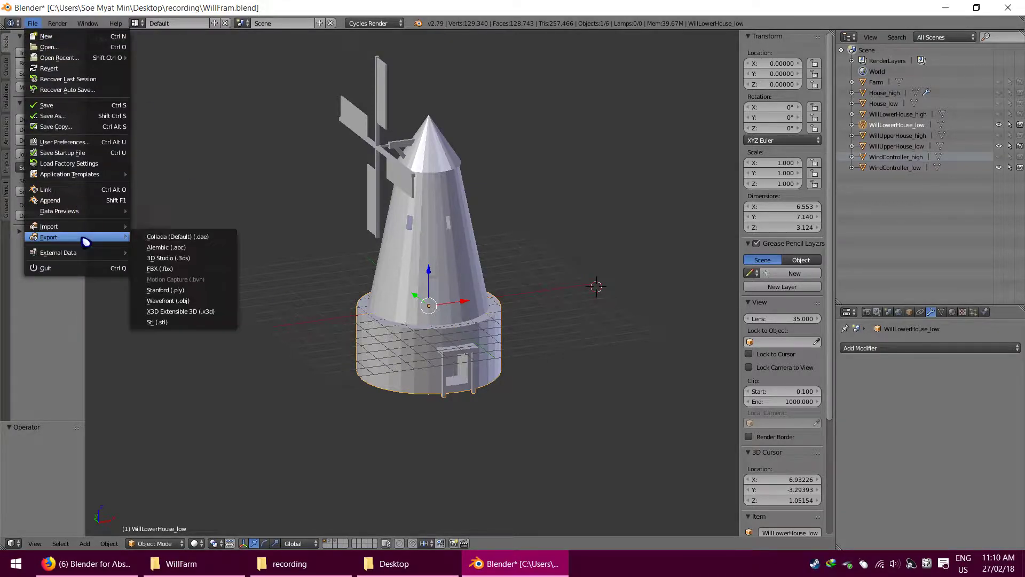
{"action": "left_click", "coordinate": [171, 268]}
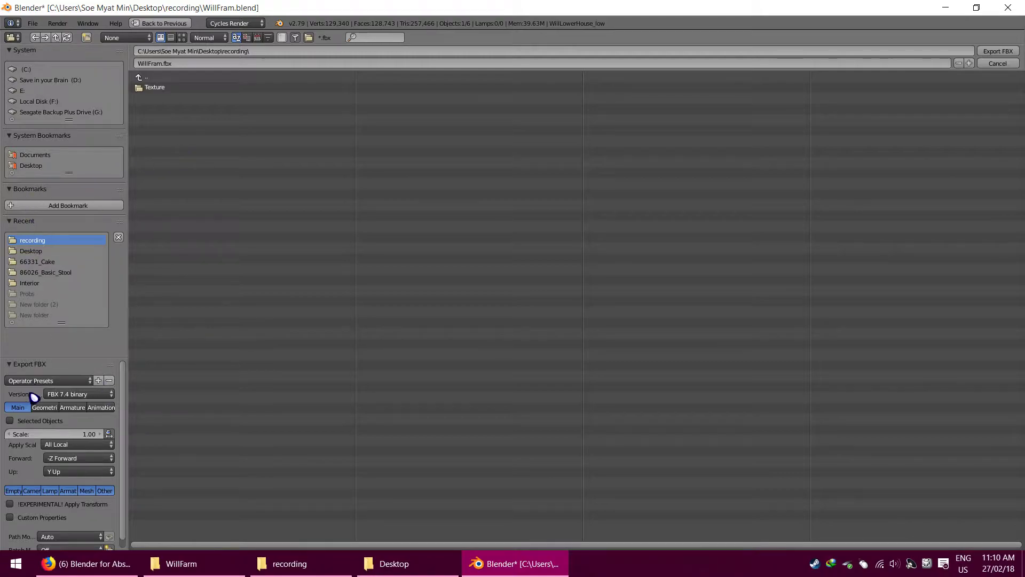
{"action": "left_click", "coordinate": [21, 421]}
{"action": "left_click", "coordinate": [46, 505]}
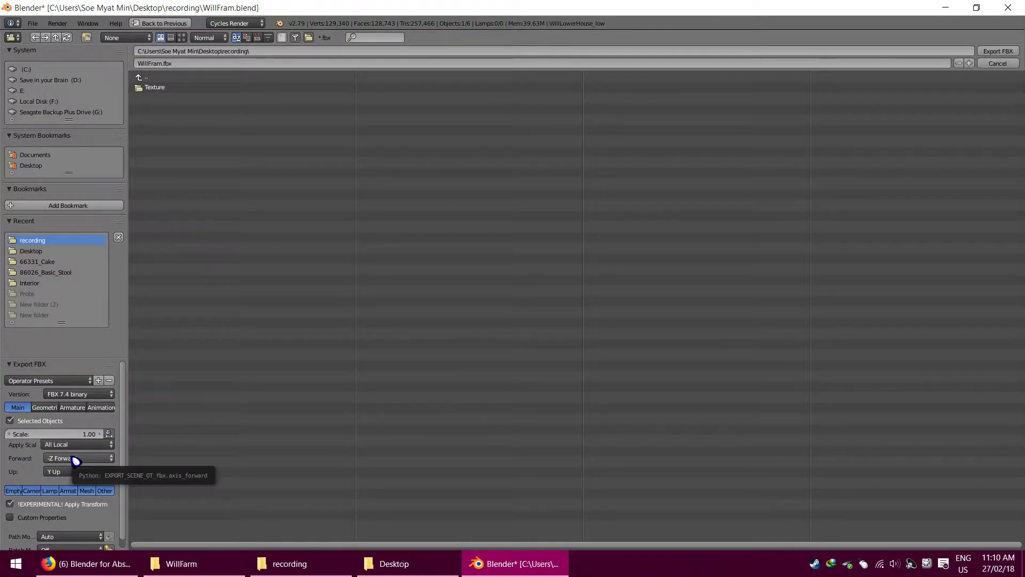
{"action": "left_click", "coordinate": [42, 421]}
{"action": "left_click", "coordinate": [46, 503]}
Step: Export only the selected lower part as LowerPartNoTransformChange.fbx in the recording folder, with Selected Objects enabled
{"action": "left_click", "coordinate": [196, 65]}
{"action": "key", "text": "ctrl+a"}
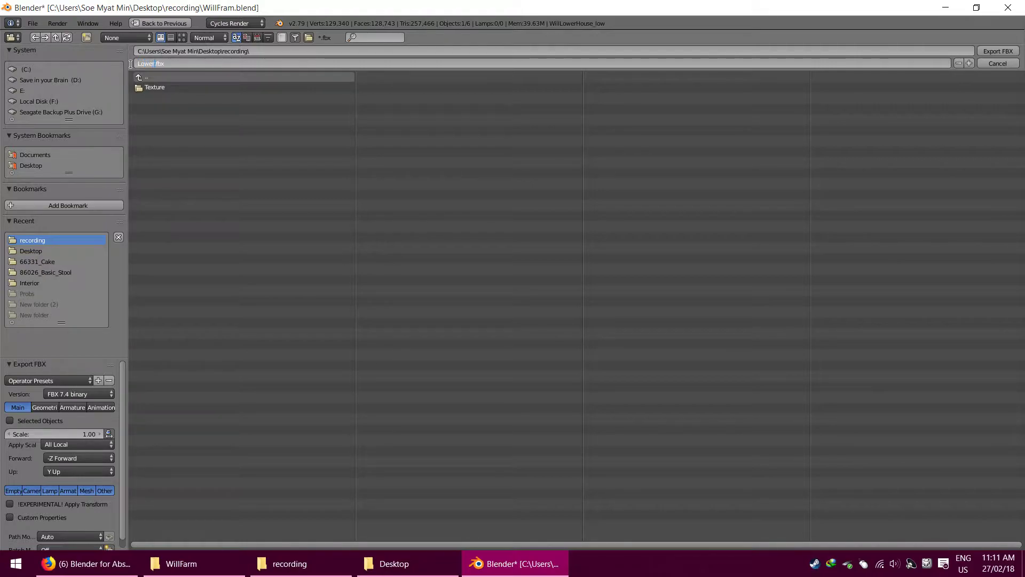
{"action": "type", "text": "LowerPartNo"}
{"action": "key", "text": "Return"}
{"action": "left_click", "coordinate": [49, 422]}
{"action": "type", "text": "ge"}
{"action": "key", "text": "Return"}
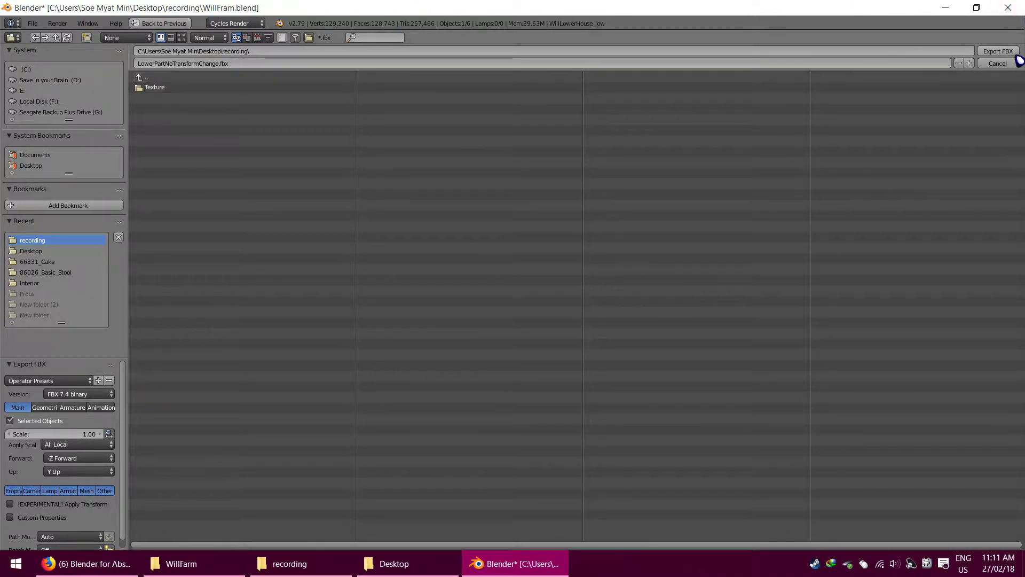
{"action": "left_click", "coordinate": [999, 51]}
Step: Export the selected lower part again as LowerPart.fbx with the experimental Apply Transform option enabled
{"action": "left_click", "coordinate": [33, 23]}
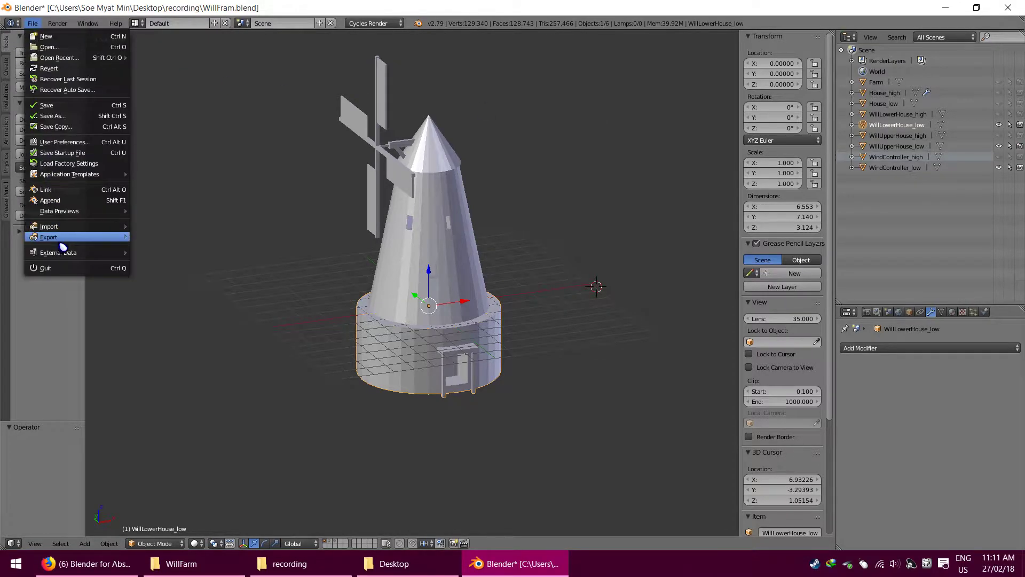
{"action": "left_click", "coordinate": [33, 23]}
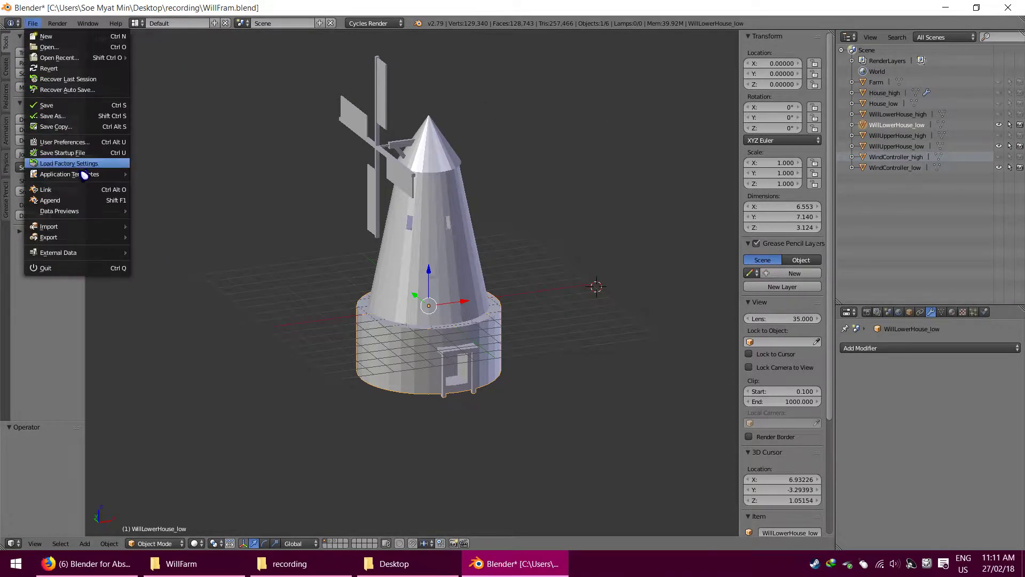
{"action": "mouse_move", "coordinate": [87, 236]}
{"action": "left_click", "coordinate": [168, 269]}
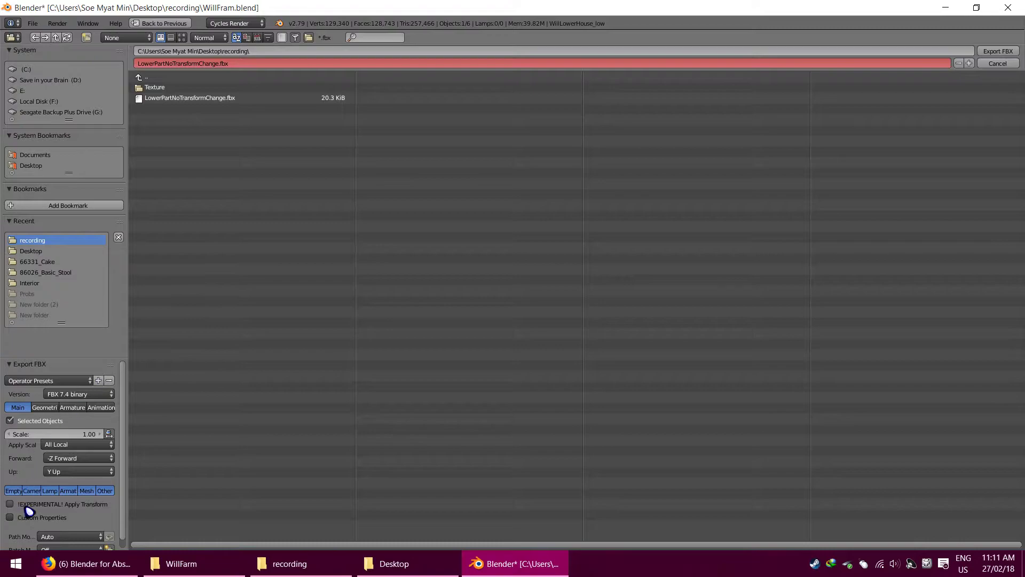
{"action": "left_click", "coordinate": [169, 64]}
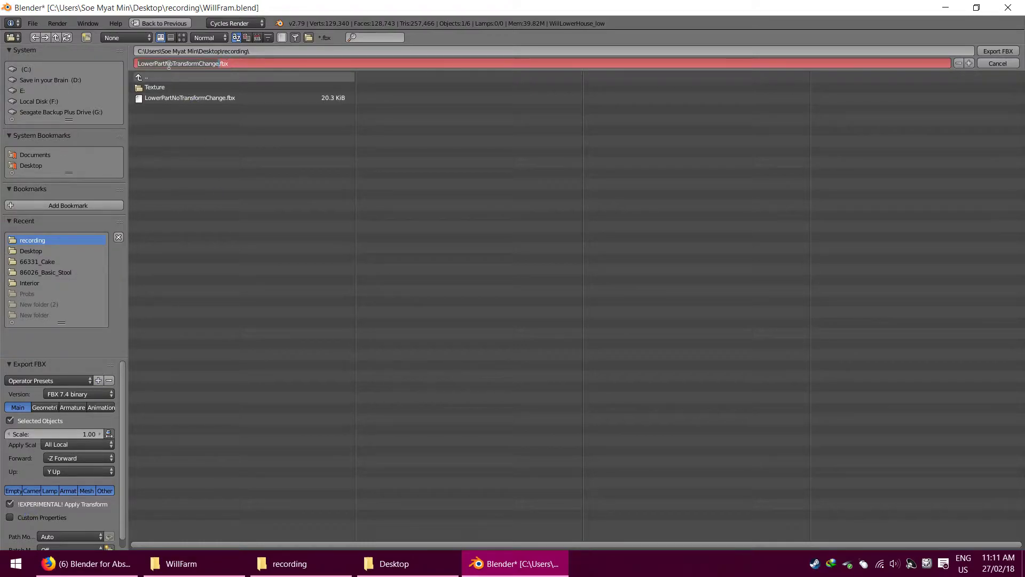
{"action": "type", "text": "LowerPart"}
{"action": "key", "text": "Return"}
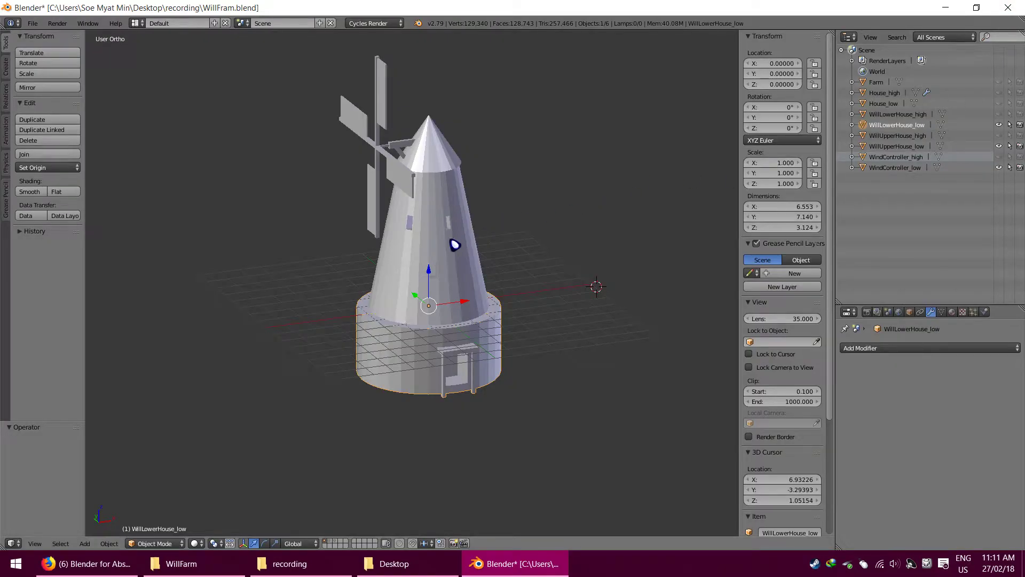
Step: Export the windmill's upper part, WillUpperHouse_low, as UpperPart.fbx with the same FBX settings
{"action": "right_click", "coordinate": [455, 244]}
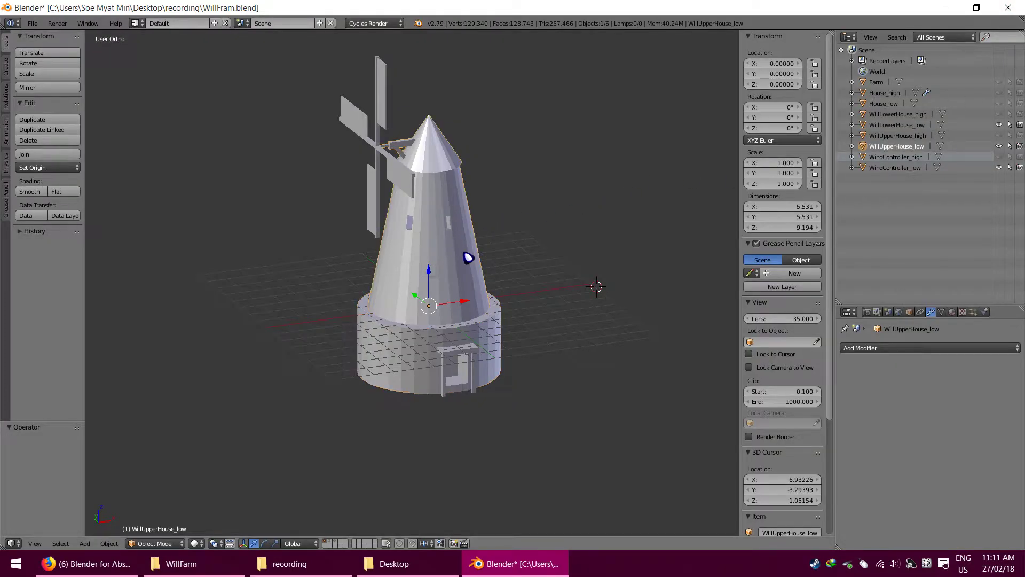
{"action": "left_click", "coordinate": [31, 25]}
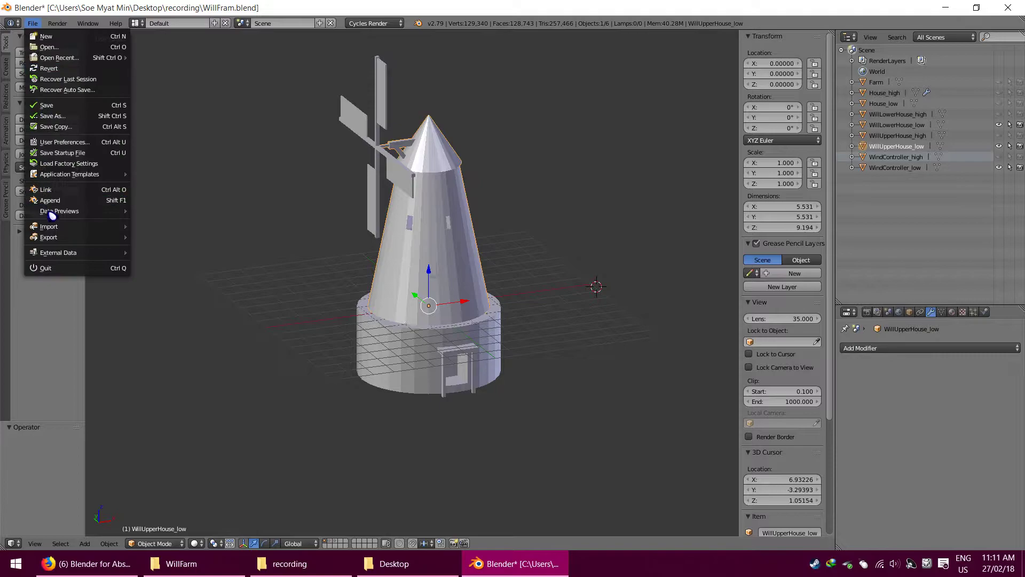
{"action": "mouse_move", "coordinate": [59, 238]}
{"action": "left_click", "coordinate": [173, 303]}
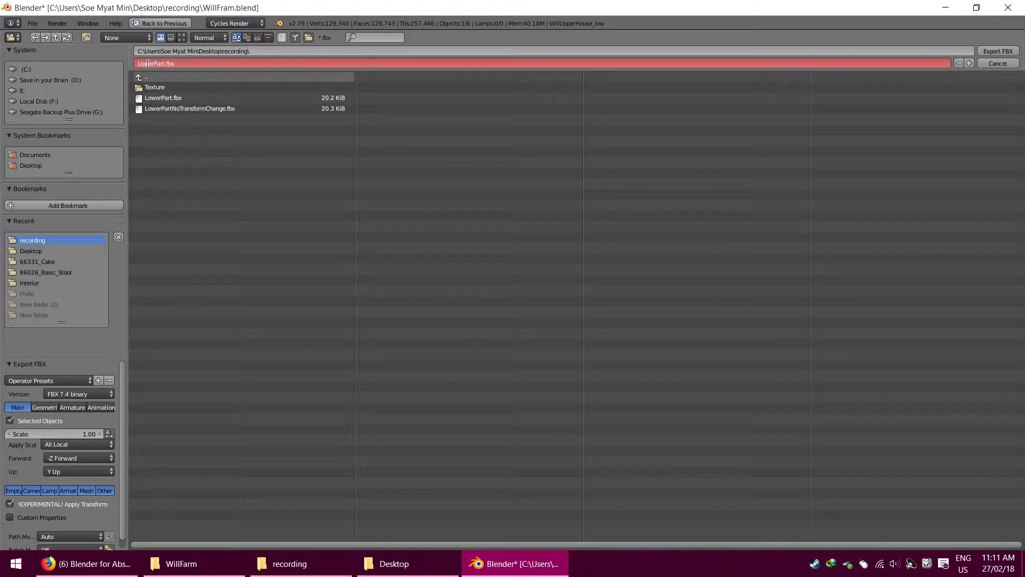
{"action": "left_click", "coordinate": [147, 63]}
{"action": "key", "text": "Return"}
Step: Export the windmill's blades, WindController_low, as Controller.fbx with the same FBX settings
{"action": "right_click", "coordinate": [385, 117]}
{"action": "left_click", "coordinate": [32, 23]}
{"action": "mouse_move", "coordinate": [65, 239]}
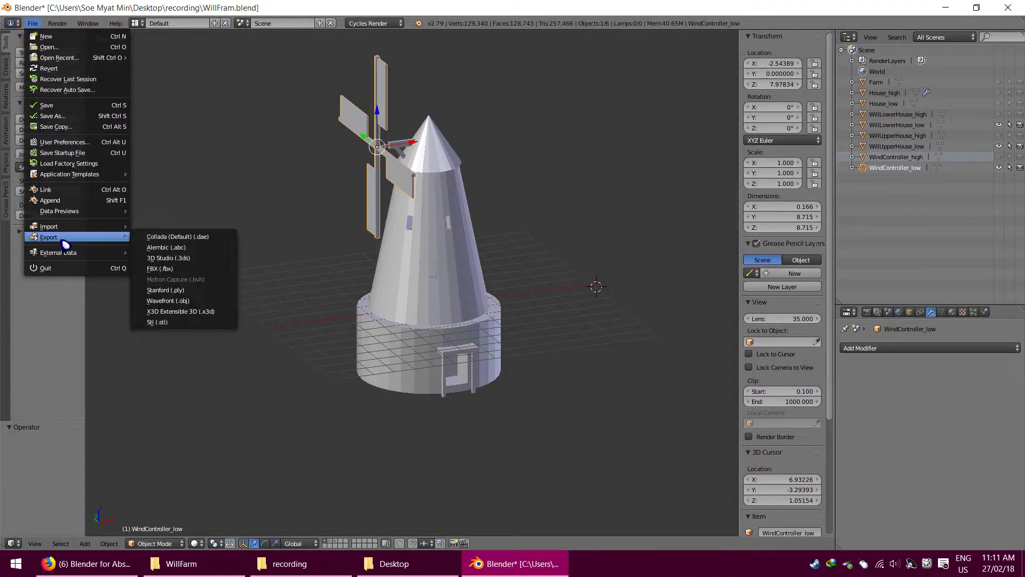
{"action": "left_click", "coordinate": [163, 269]}
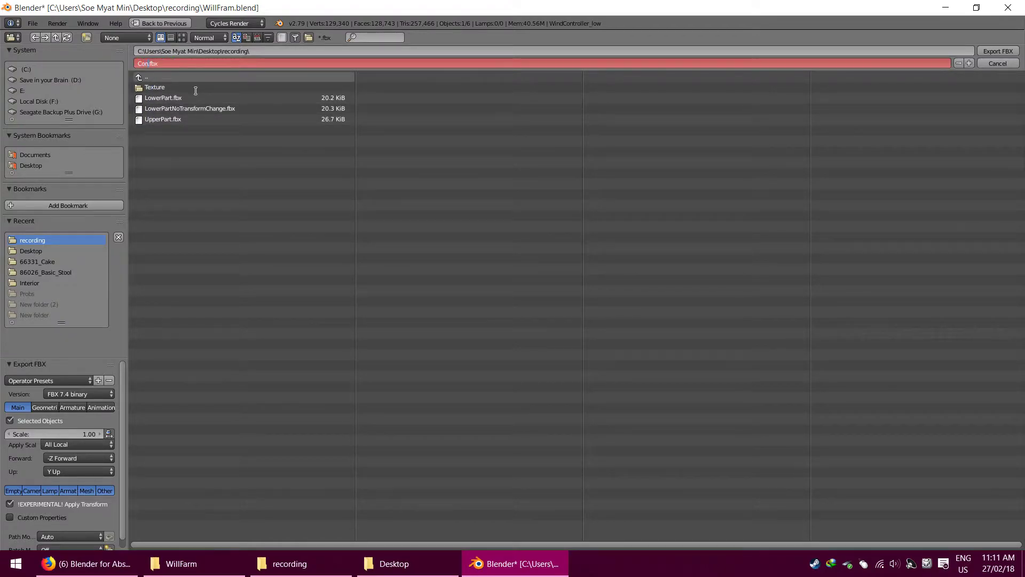
{"action": "key", "text": "Return"}
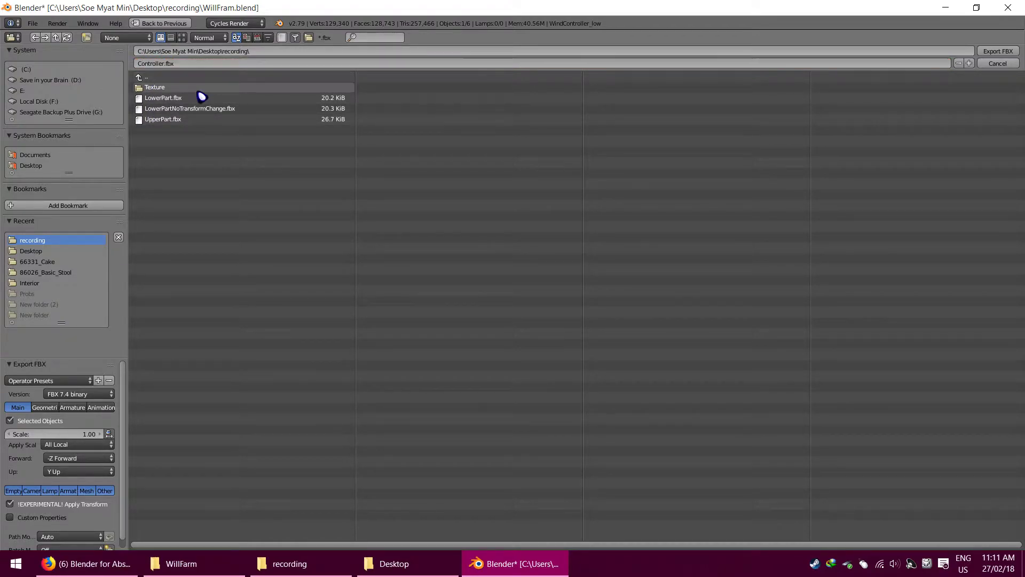
{"action": "left_click", "coordinate": [999, 51]}
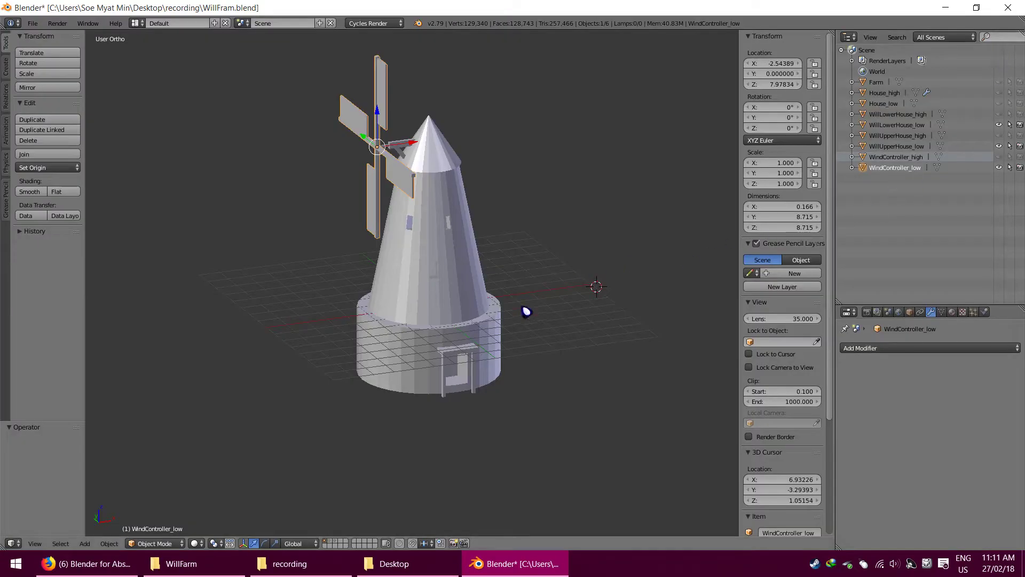
Step: Switch to the recording folder in File Explorer and check the exported FBX files
{"action": "left_click", "coordinate": [394, 563]}
{"action": "left_click", "coordinate": [394, 564]}
{"action": "right_click", "coordinate": [394, 564]}
{"action": "left_click", "coordinate": [405, 545]}
{"action": "left_click", "coordinate": [208, 564]}
{"action": "left_click", "coordinate": [304, 564]}
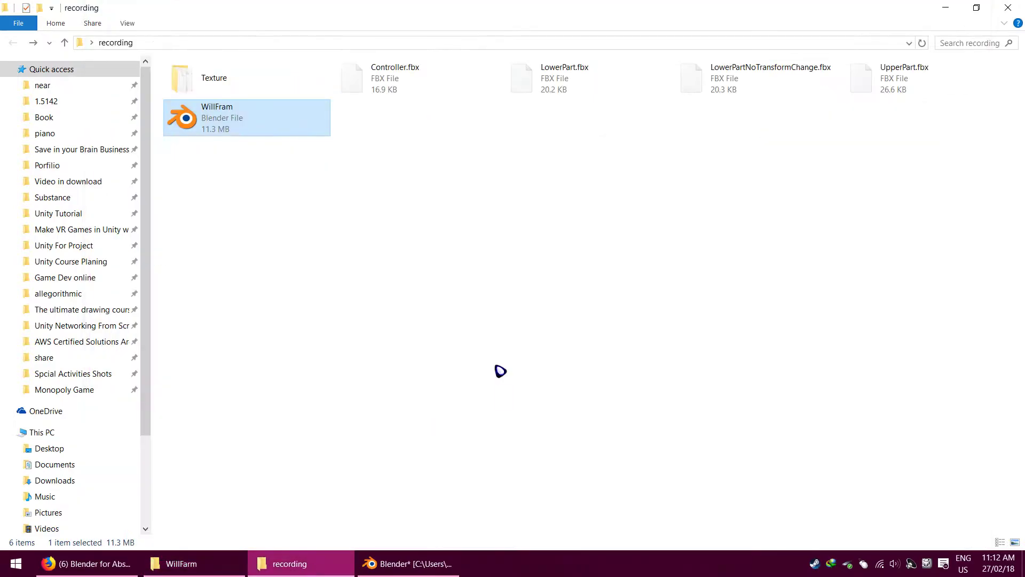
{"action": "left_click_drag", "start_coordinate": [485, 156], "coordinate": [908, 92]}
{"action": "left_click", "coordinate": [784, 95]}
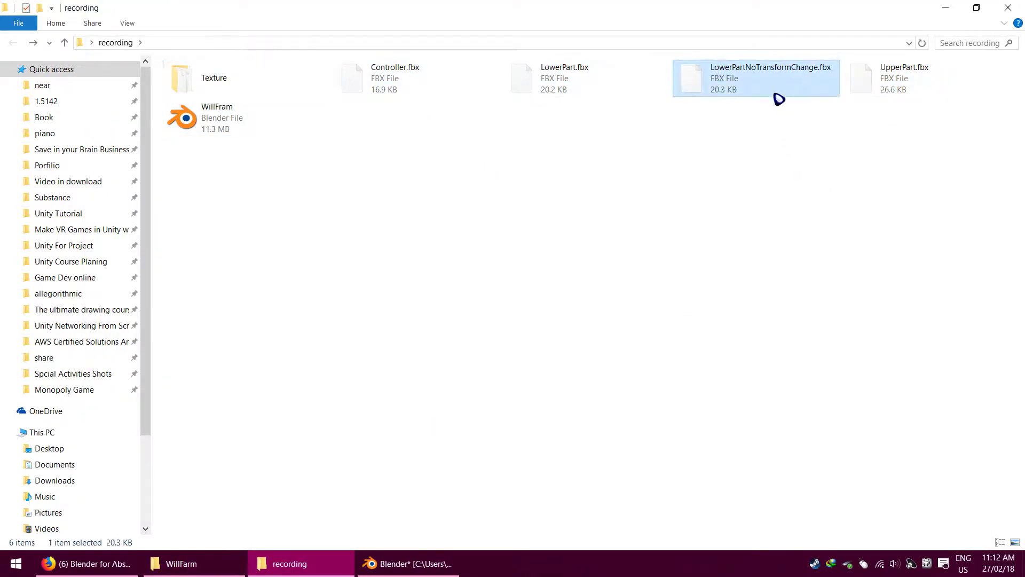
{"action": "left_click", "coordinate": [789, 144]}
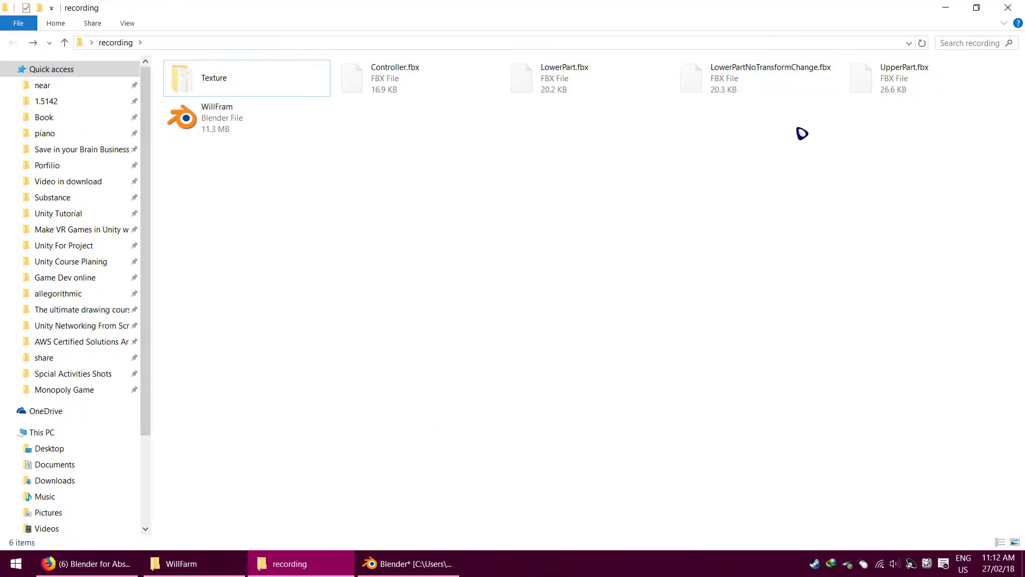
Step: Launch Unity, start a new project and shorten its location path to the Desktop folder
{"action": "key", "text": "super"}
{"action": "left_click", "coordinate": [214, 154]}
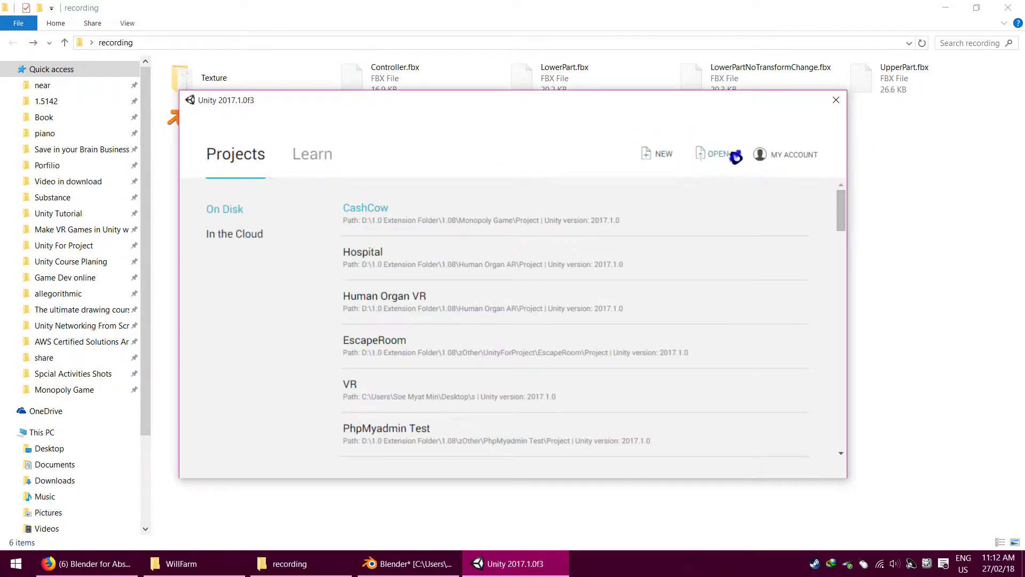
{"action": "left_click", "coordinate": [654, 160]}
{"action": "left_click", "coordinate": [467, 304]}
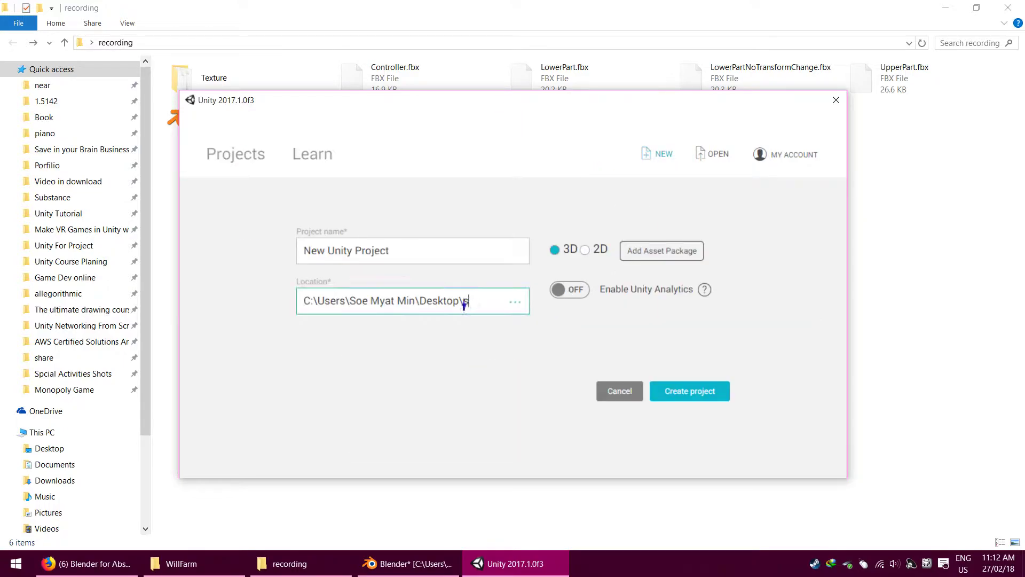
{"action": "key", "text": "BackSpace"}
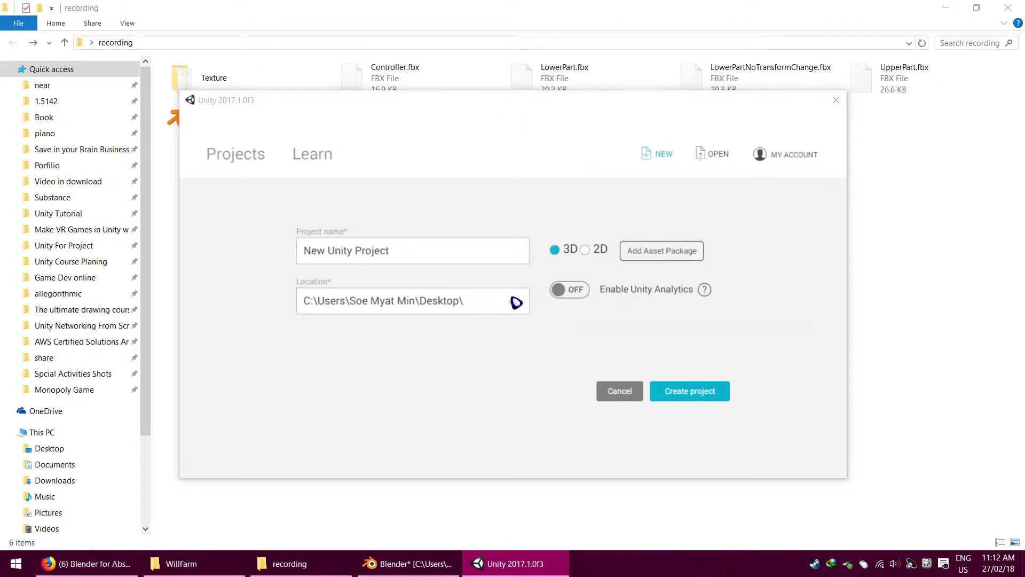
Step: Browse for the project location and create a folder named unityProj inside the Desktop's recording folder
{"action": "left_click", "coordinate": [515, 302]}
{"action": "left_click", "coordinate": [231, 336]}
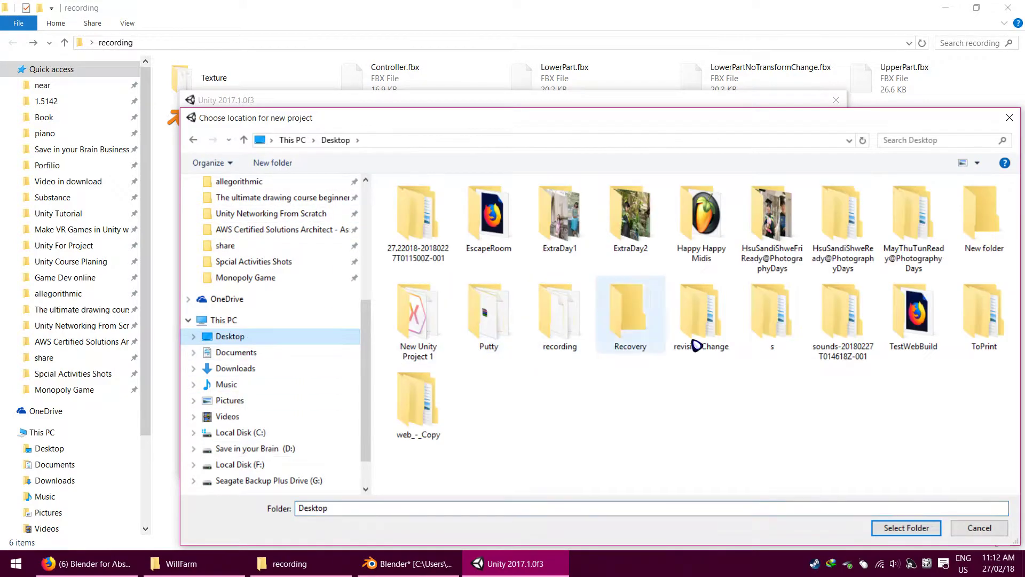
{"action": "double_click", "coordinate": [571, 354]}
{"action": "right_click", "coordinate": [440, 283]}
{"action": "mouse_move", "coordinate": [487, 454]}
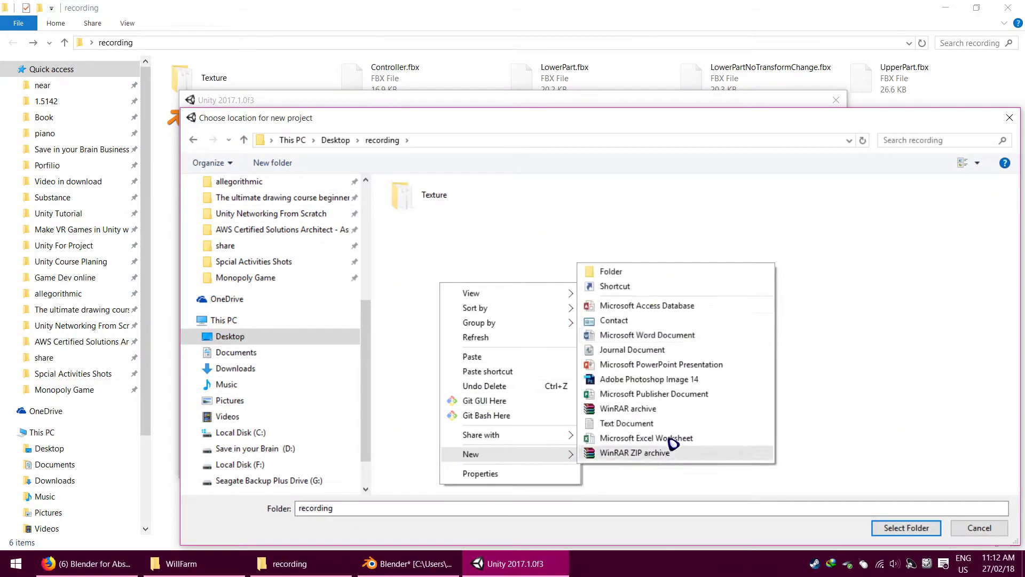
{"action": "left_click", "coordinate": [645, 273]}
{"action": "type", "text": "uni"}
{"action": "key", "text": "Return"}
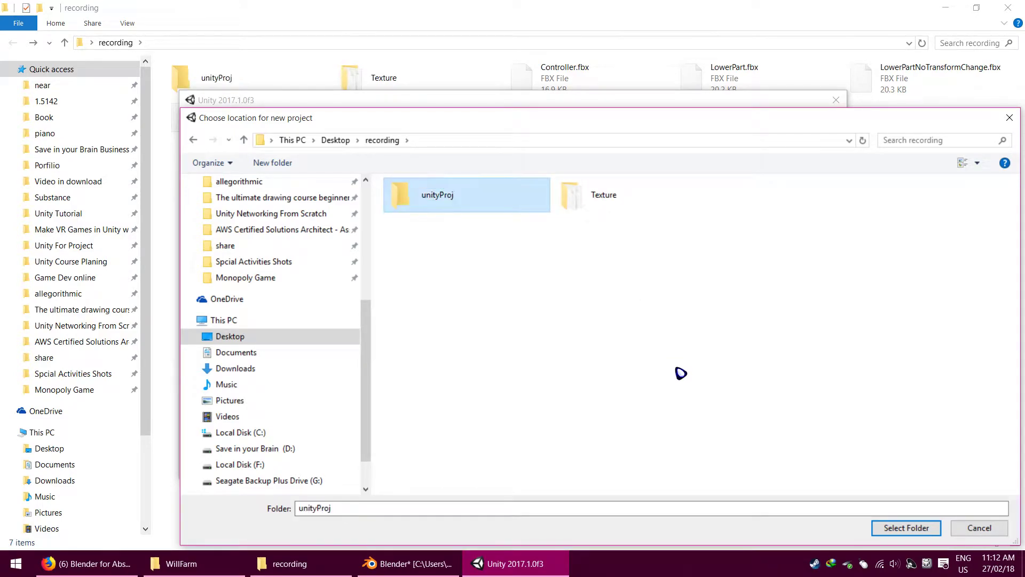
Step: Choose the unityProj folder as the project location, name the project TestImport and create it
{"action": "key", "text": "Return"}
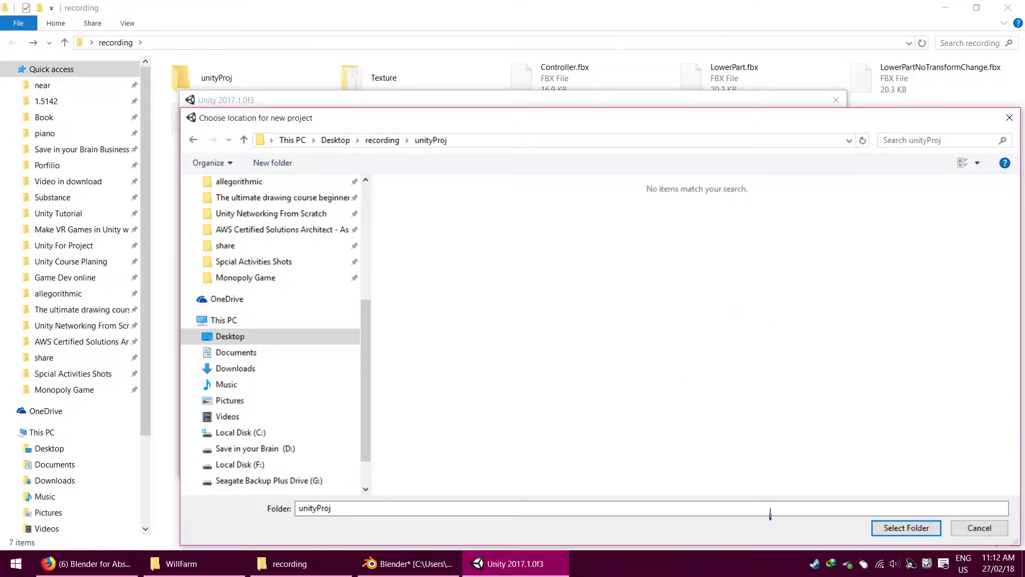
{"action": "left_click", "coordinate": [908, 529]}
{"action": "left_click_drag", "start_coordinate": [390, 251], "coordinate": [190, 366]}
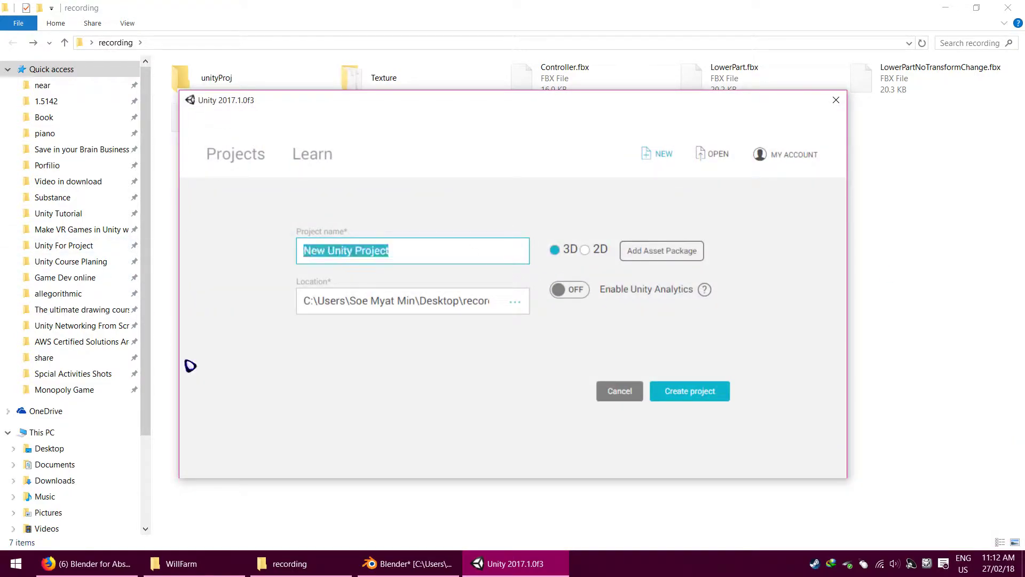
{"action": "type", "text": "Tesxt"}
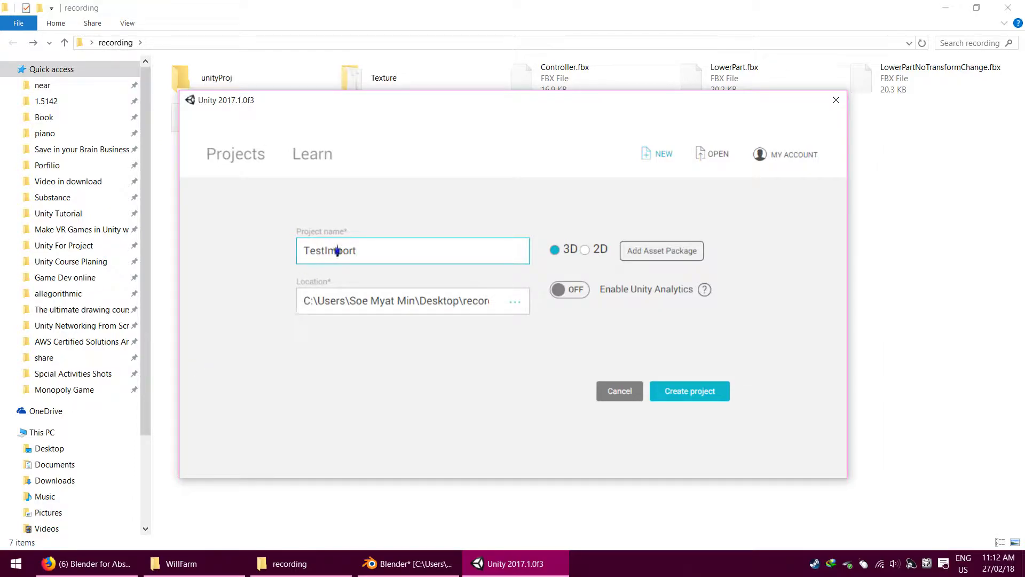
{"action": "left_click", "coordinate": [689, 391]}
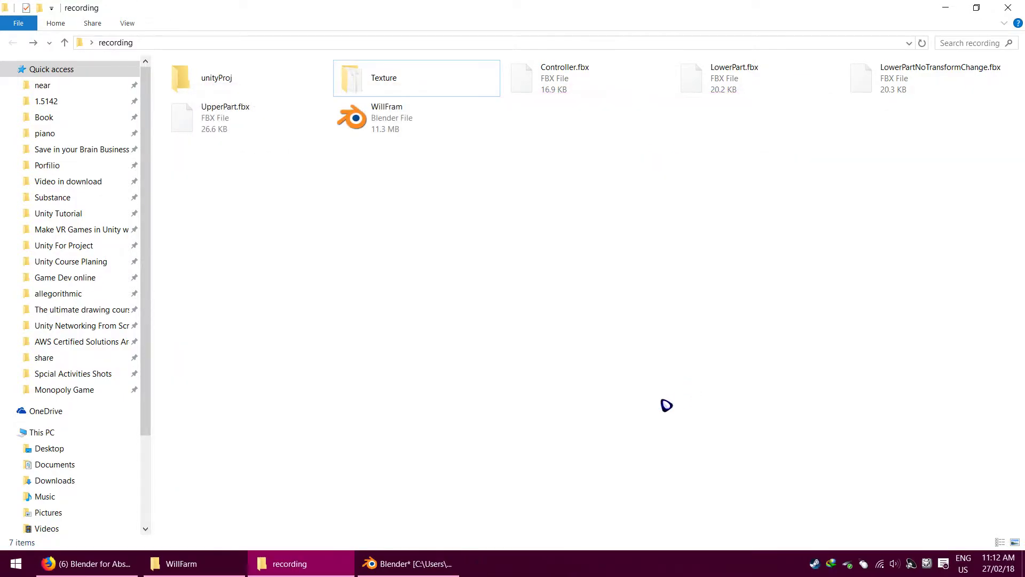
Step: Look into the new TestImport project folder inside unityProj and return to the recording folder
{"action": "double_click", "coordinate": [475, 85]}
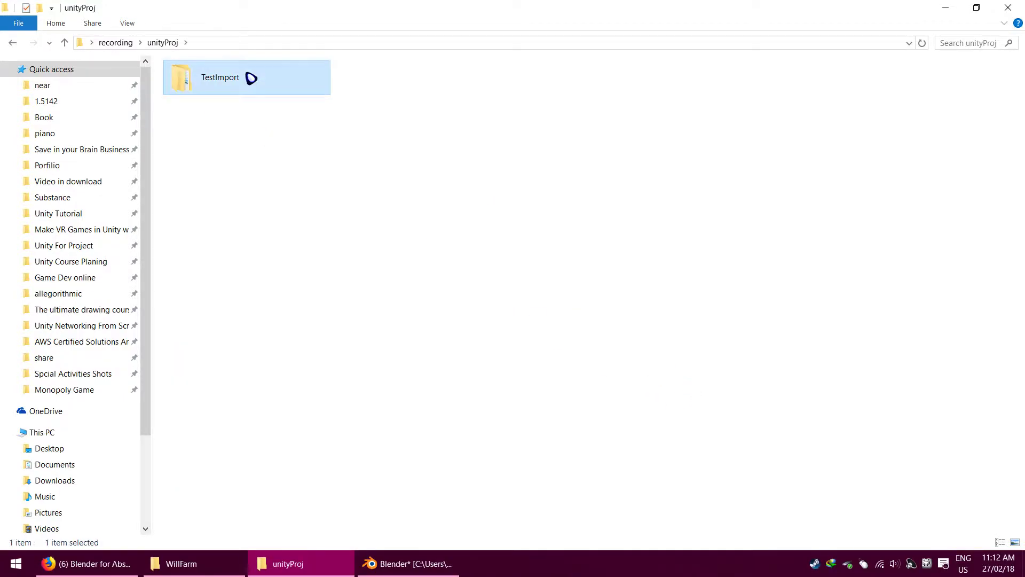
{"action": "double_click", "coordinate": [251, 79]}
{"action": "key", "text": "alt+Left"}
{"action": "key", "text": "alt+Left"}
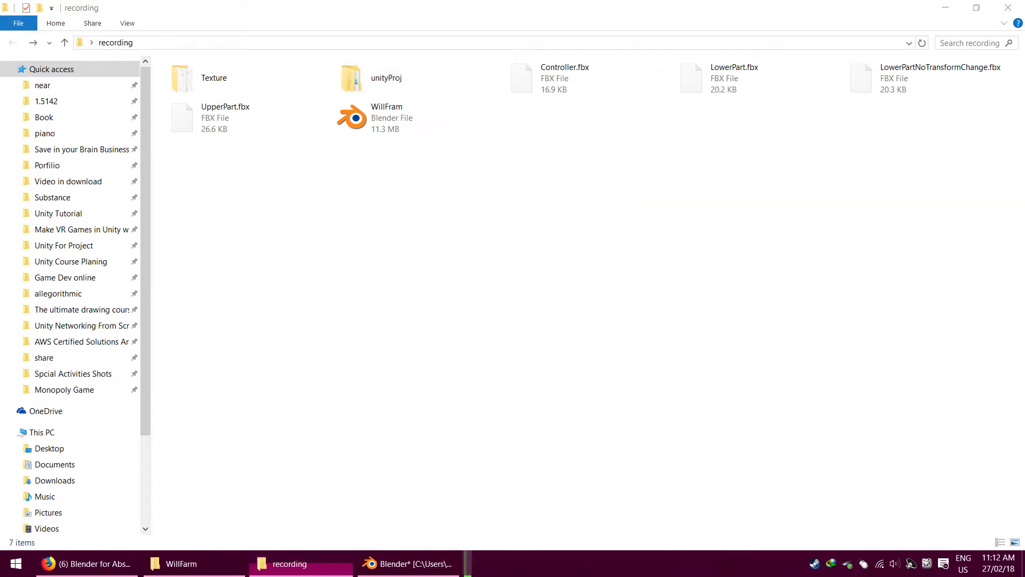
{"action": "key", "text": "alt+Tab"}
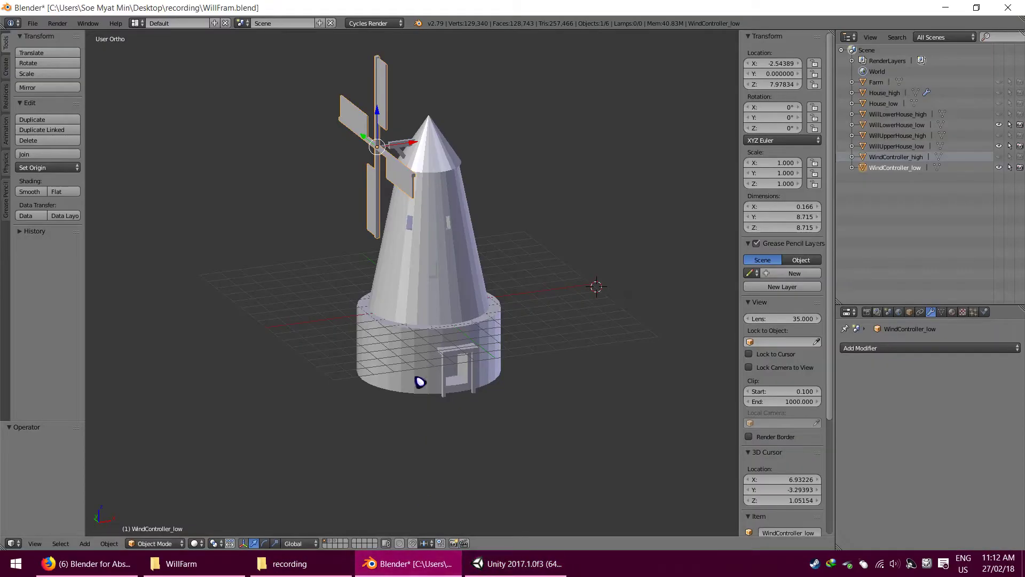
Step: Open the recording folder's Texture subfolder in File Explorer and group its files by type
{"action": "left_click", "coordinate": [288, 564]}
{"action": "left_click", "coordinate": [246, 78]}
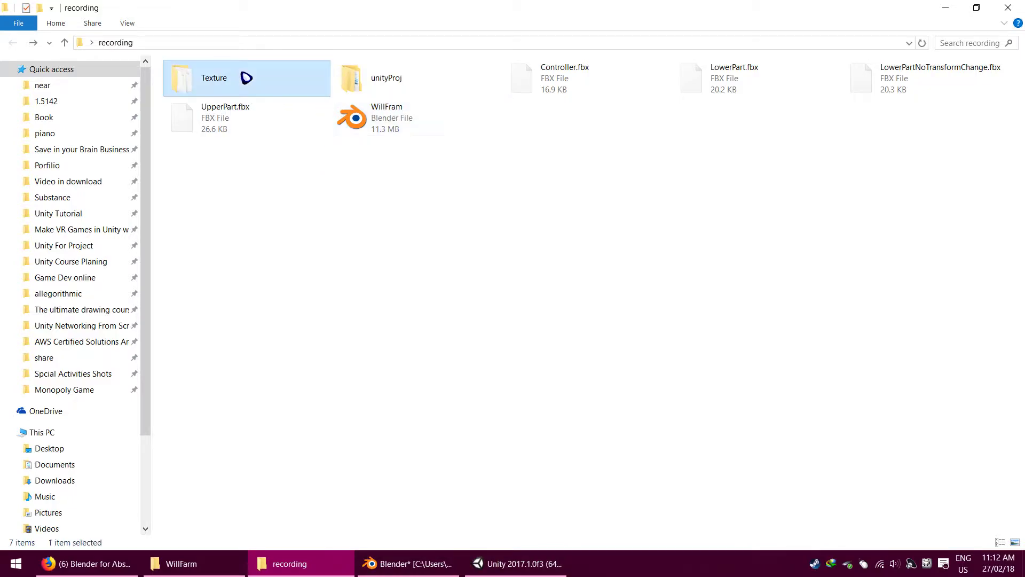
{"action": "double_click", "coordinate": [247, 78]}
{"action": "right_click", "coordinate": [403, 286]}
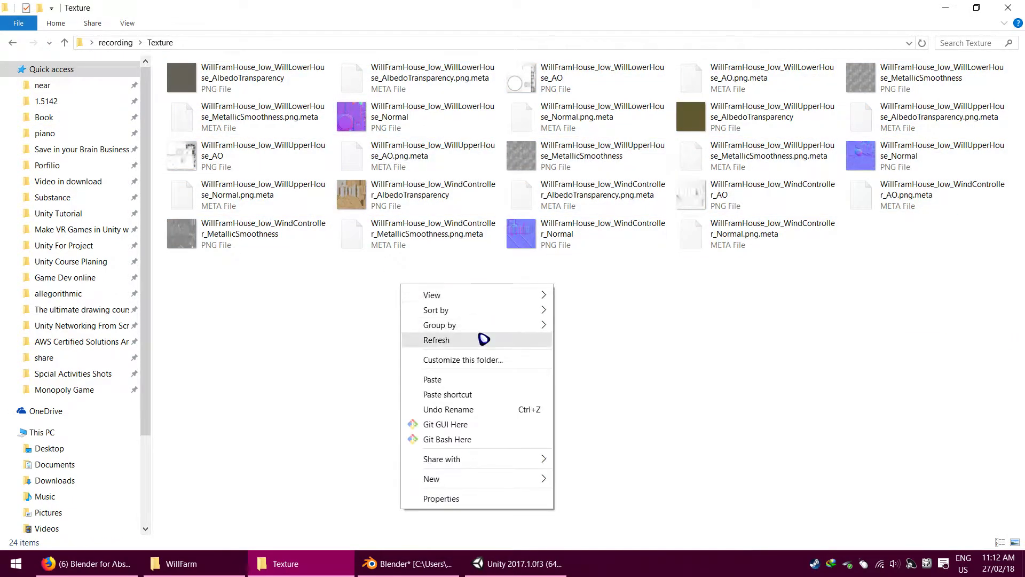
{"action": "mouse_move", "coordinate": [488, 326]}
{"action": "left_click", "coordinate": [605, 354]}
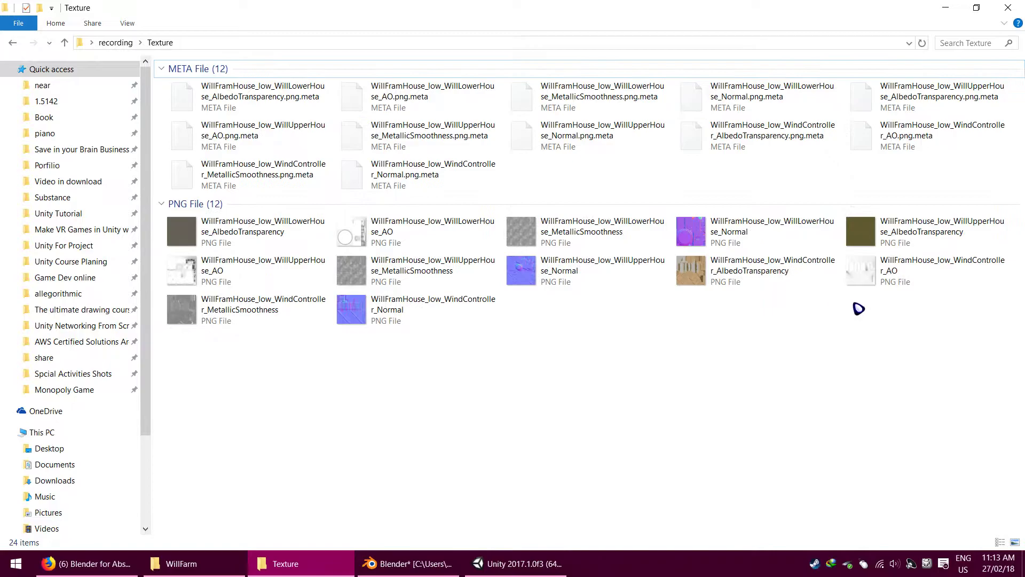
Step: View the WillFramHouse_low_WillLowerHouse_Normal texture in the image viewer and close it again
{"action": "left_click", "coordinate": [731, 238]}
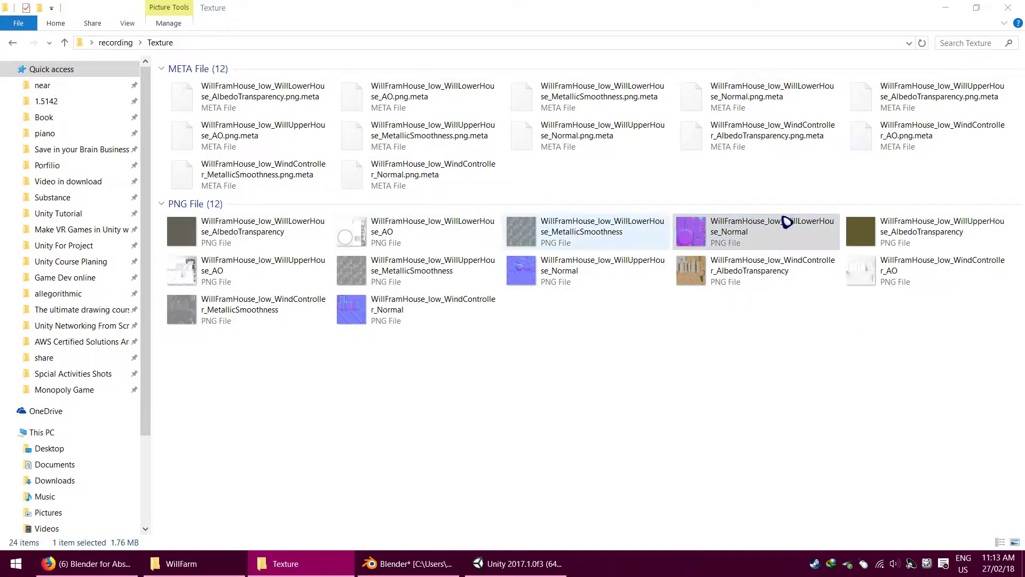
{"action": "double_click", "coordinate": [768, 230]}
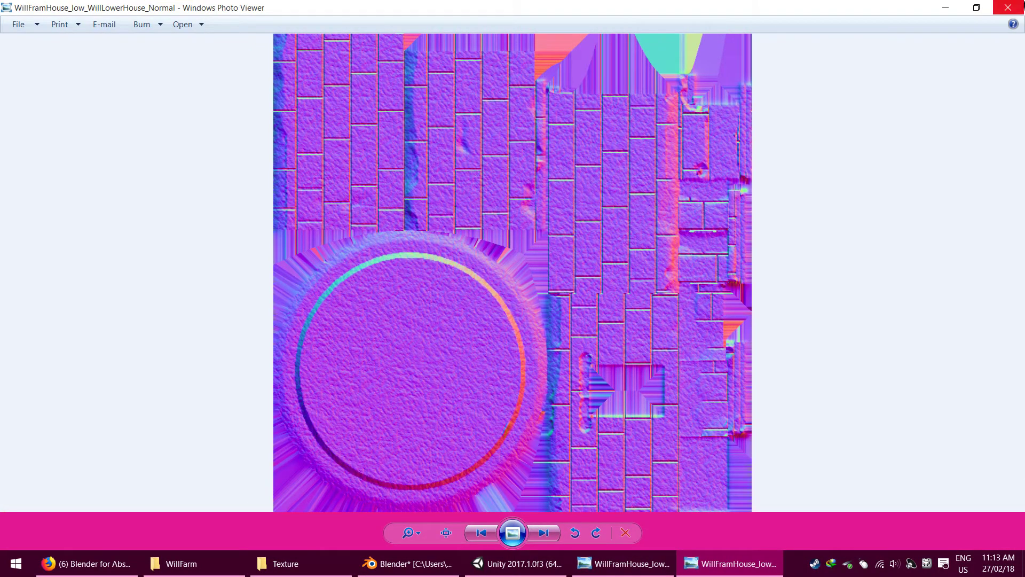
{"action": "left_click", "coordinate": [1009, 7]}
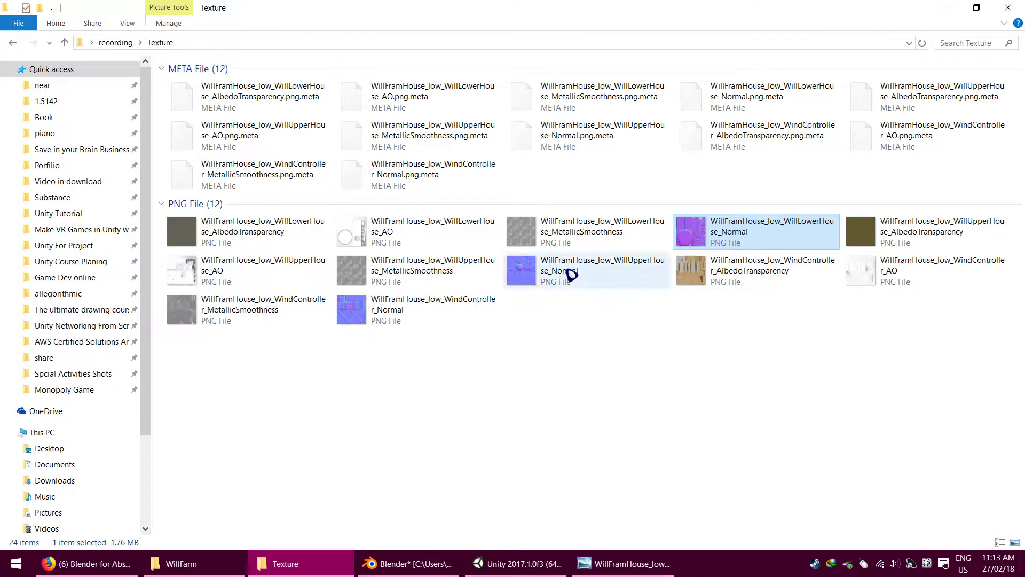
{"action": "left_click", "coordinate": [521, 437]}
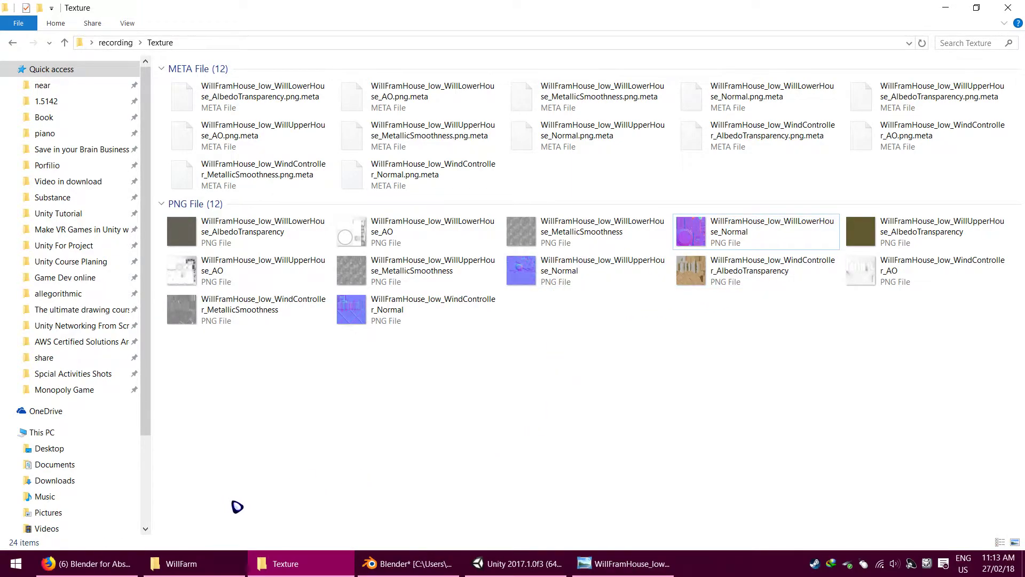
{"action": "left_click", "coordinate": [16, 563]}
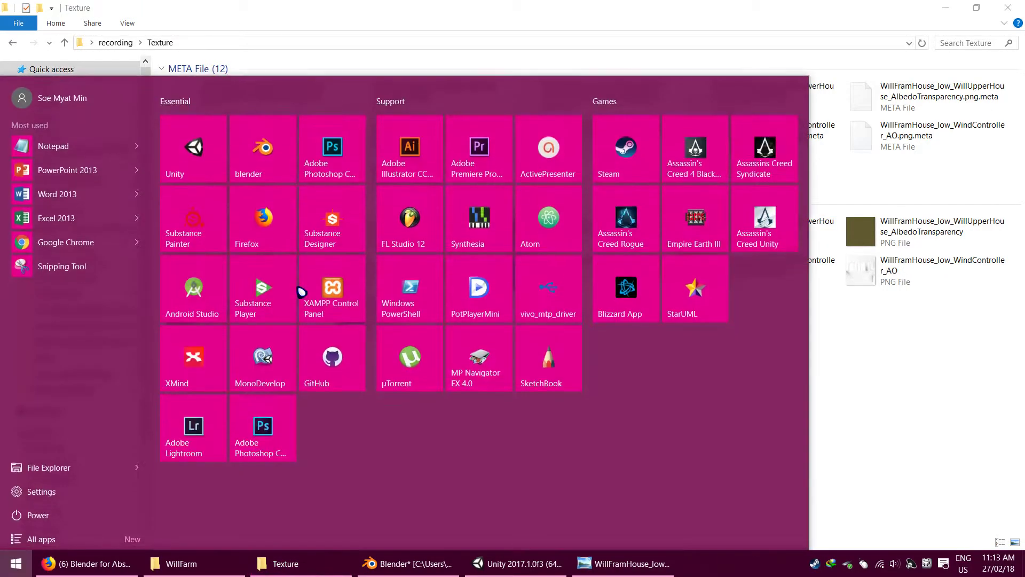
{"action": "left_click", "coordinate": [202, 226]}
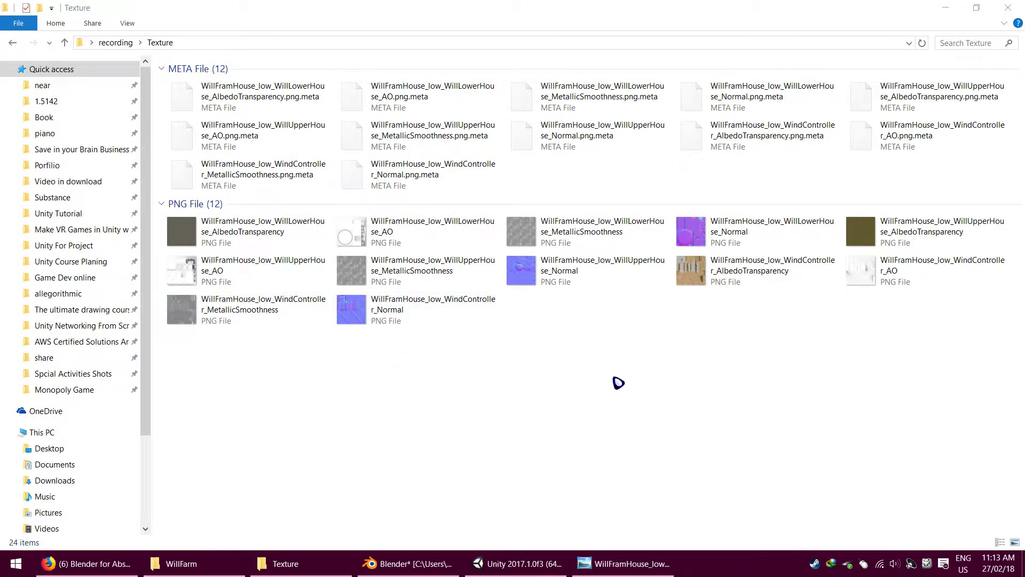
{"action": "left_click", "coordinate": [619, 561]}
{"action": "left_click", "coordinate": [624, 567]}
{"action": "left_click", "coordinate": [716, 563]}
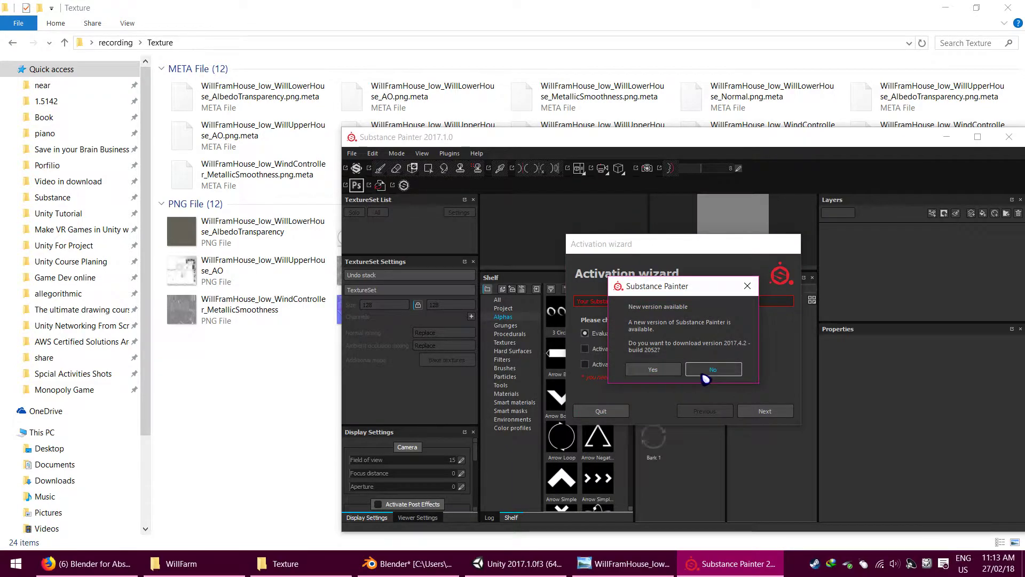
{"action": "left_click", "coordinate": [708, 370]}
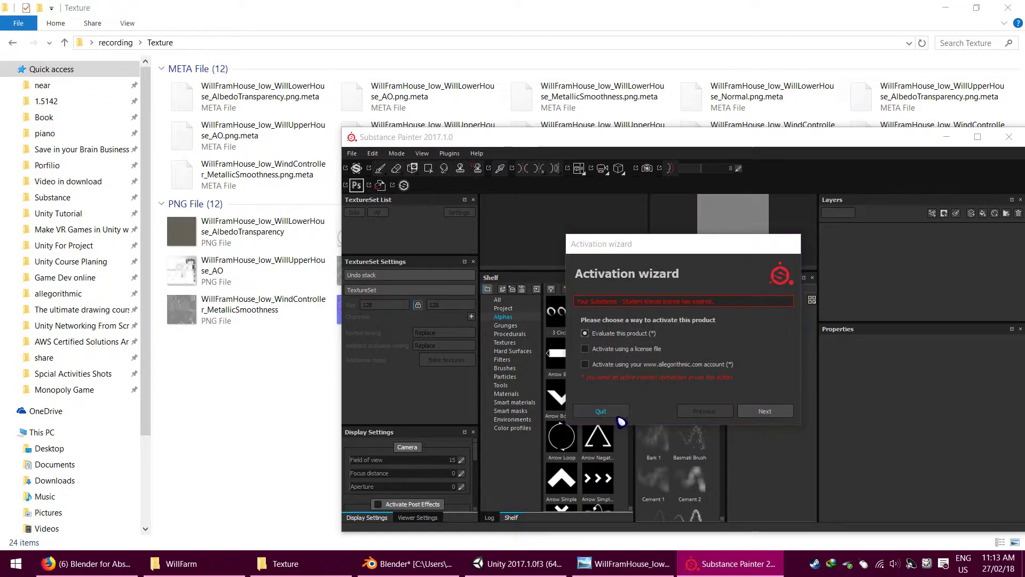
{"action": "left_click", "coordinate": [601, 410]}
{"action": "right_click", "coordinate": [620, 338]}
{"action": "left_click", "coordinate": [656, 169]}
Step: Switch to the Unity project and enlarge the Scene view at the expense of the Game view
{"action": "left_click", "coordinate": [515, 564]}
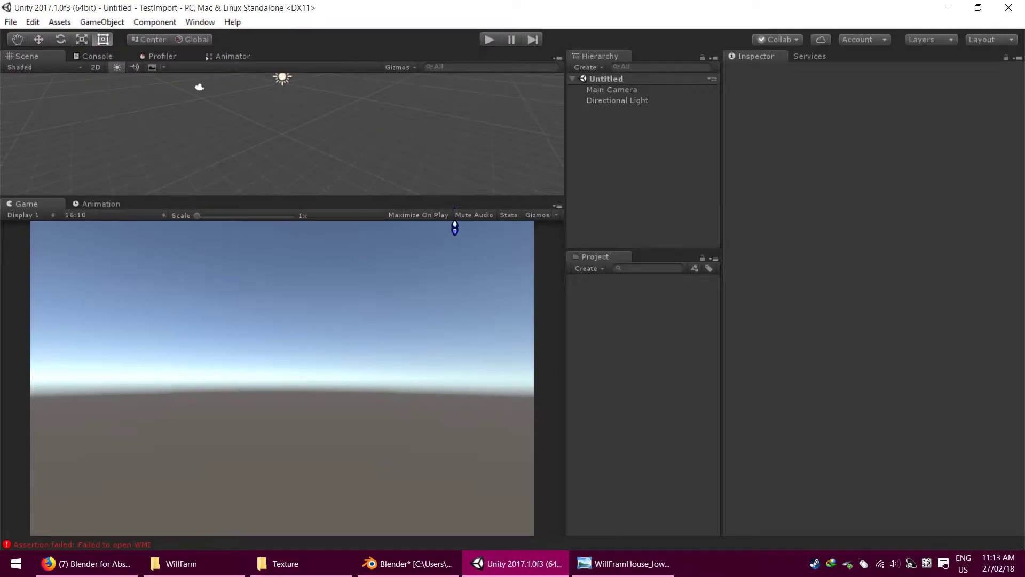
{"action": "left_click_drag", "start_coordinate": [453, 208], "coordinate": [452, 344]}
{"action": "middle_click_drag", "start_coordinate": [325, 241], "coordinate": [389, 247]}
{"action": "right_click_drag", "start_coordinate": [344, 216], "coordinate": [330, 206]}
{"action": "middle_click_drag", "start_coordinate": [329, 206], "coordinate": [396, 176]}
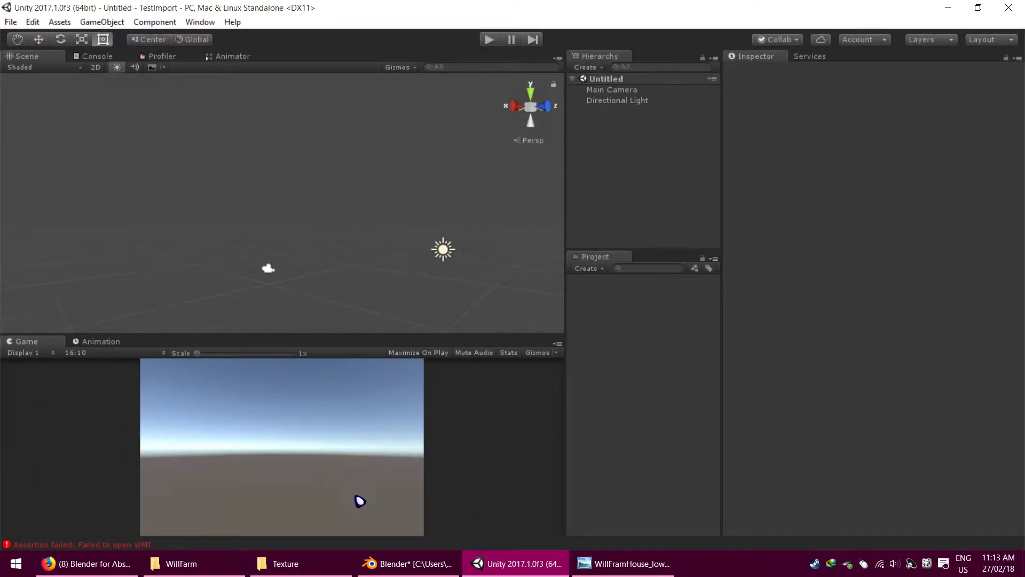
Step: Import LowerPartNoTransformChange.fbx from the recording folder into the Unity project's assets
{"action": "left_click", "coordinate": [281, 563]}
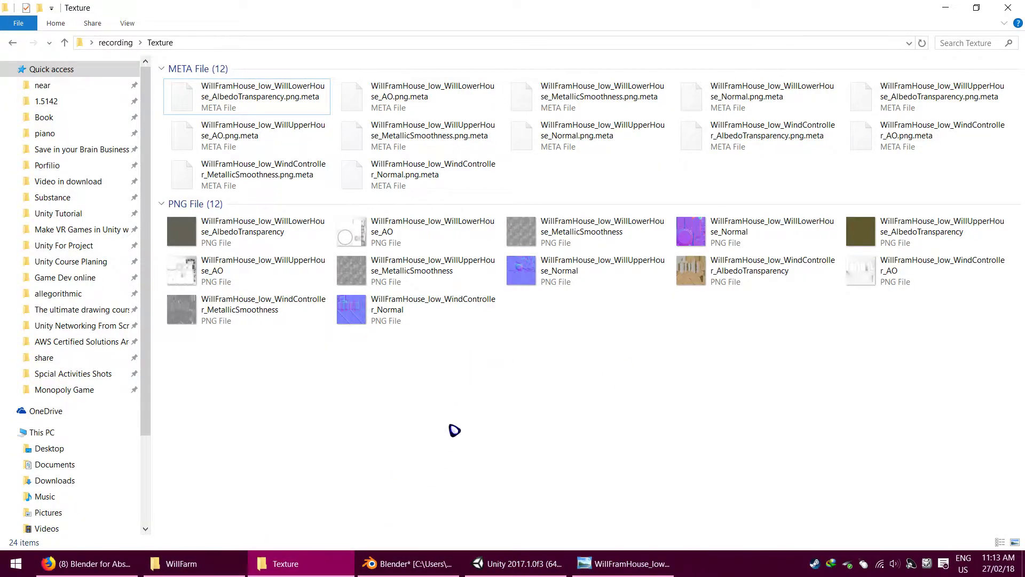
{"action": "key", "text": "BackSpace"}
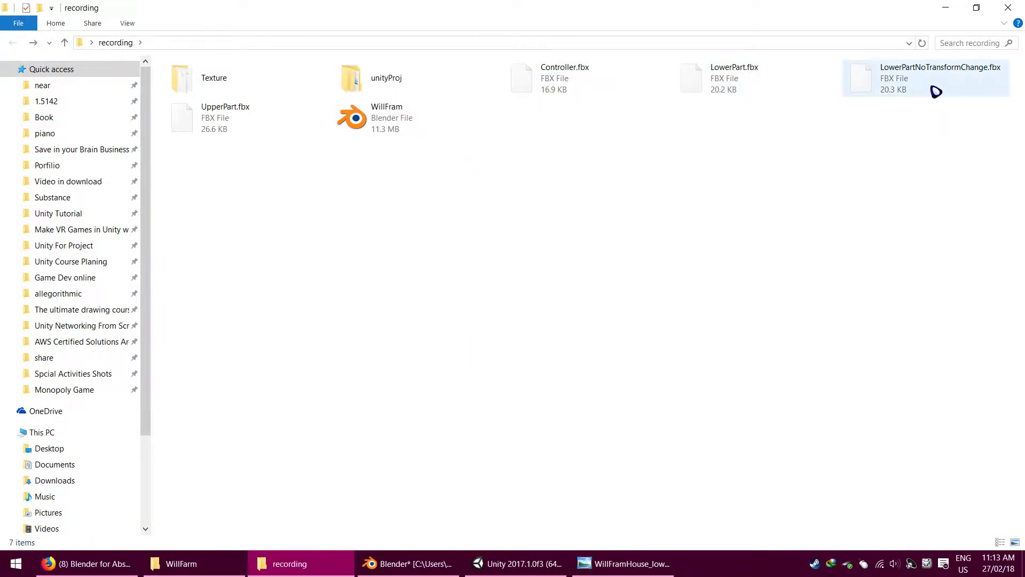
{"action": "left_click_drag", "start_coordinate": [911, 87], "coordinate": [750, 364]}
{"action": "key", "text": "alt+Tab"}
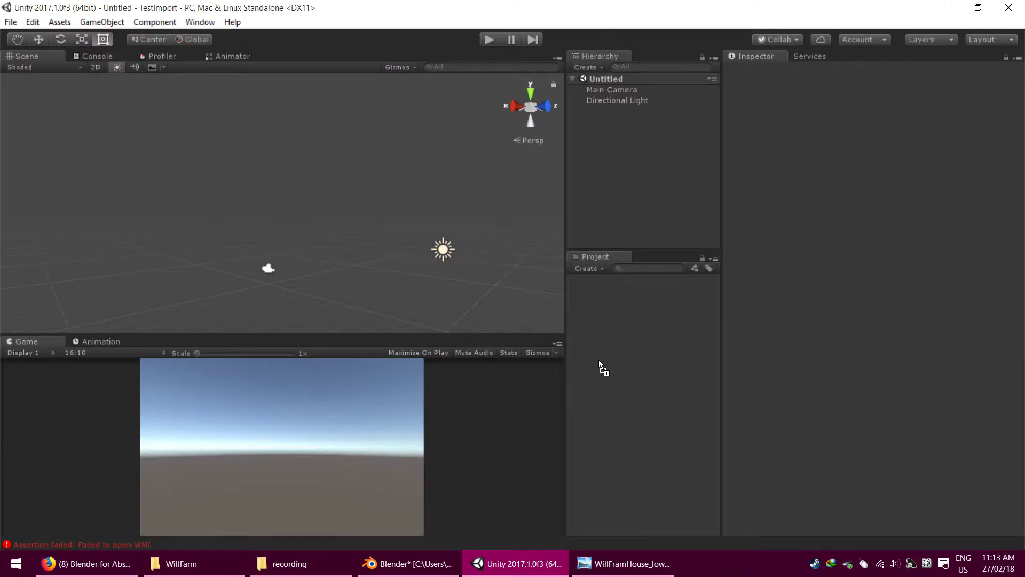
{"action": "left_click_drag", "start_coordinate": [650, 357], "coordinate": [650, 358]}
{"action": "left_click", "coordinate": [619, 293]}
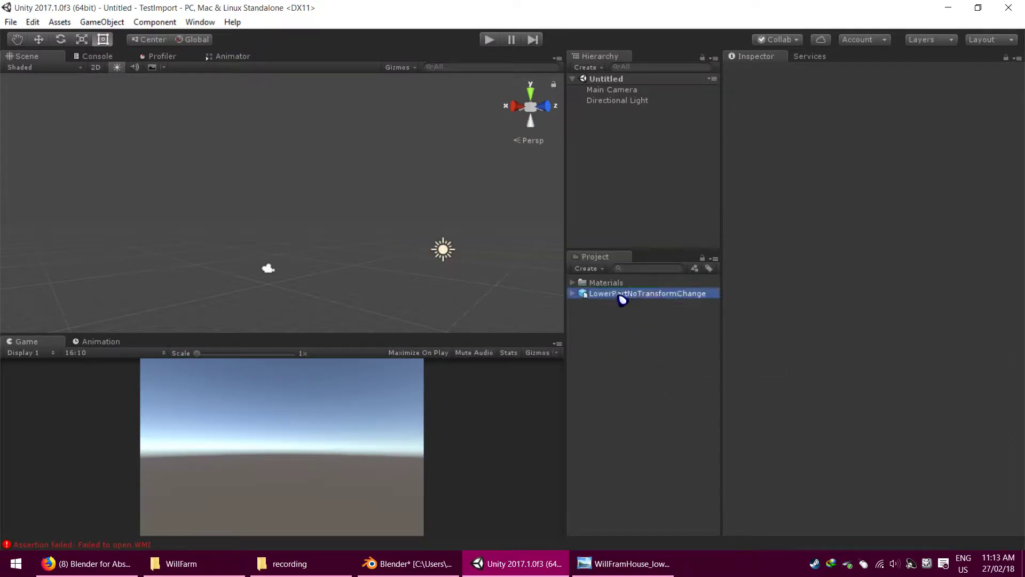
Step: Expand the Materials folder and inspect the WillLowerHouse material and the imported lower part model
{"action": "left_click", "coordinate": [572, 283]}
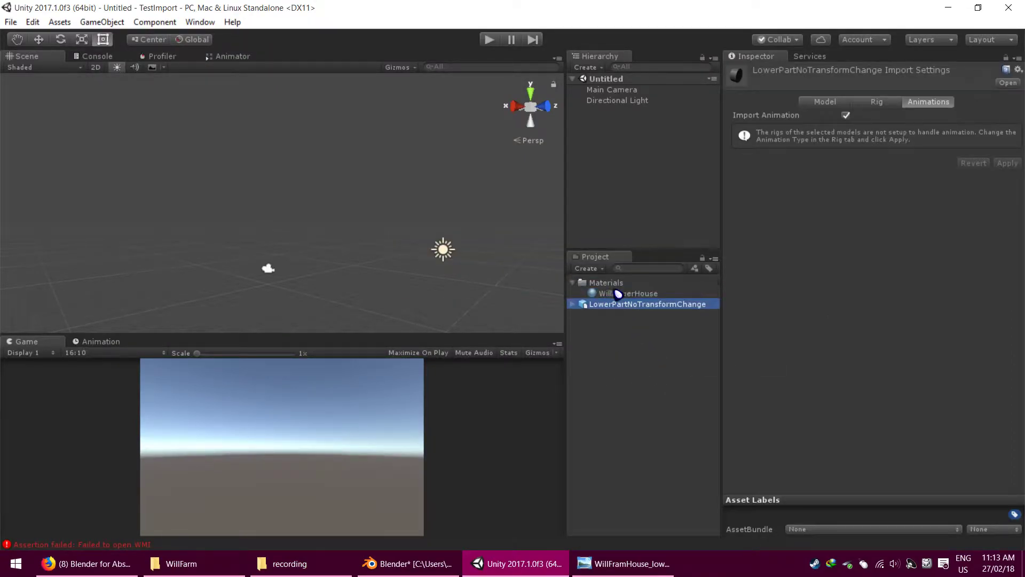
{"action": "left_click", "coordinate": [625, 293]}
{"action": "left_click", "coordinate": [643, 304]}
{"action": "left_click", "coordinate": [626, 294]}
Step: Switch to Blender, select WillLowerHouse_low and show its material settings in an enlarged Properties editor
{"action": "left_click", "coordinate": [407, 563]}
{"action": "right_click", "coordinate": [471, 377]}
{"action": "left_click", "coordinate": [952, 312]}
{"action": "left_click_drag", "start_coordinate": [1013, 312], "coordinate": [935, 176]}
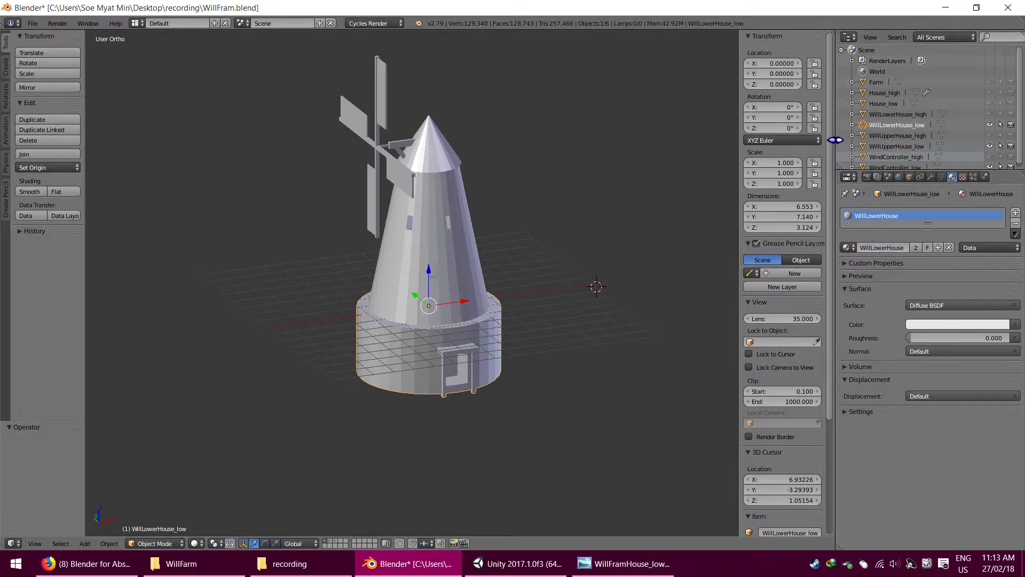
Step: Put the lower house in Edit Mode, split the 3D view and show its UV layout in a UV/Image Editor
{"action": "scroll", "coordinate": [790, 142], "scroll_direction": "down", "scroll_amount": 1}
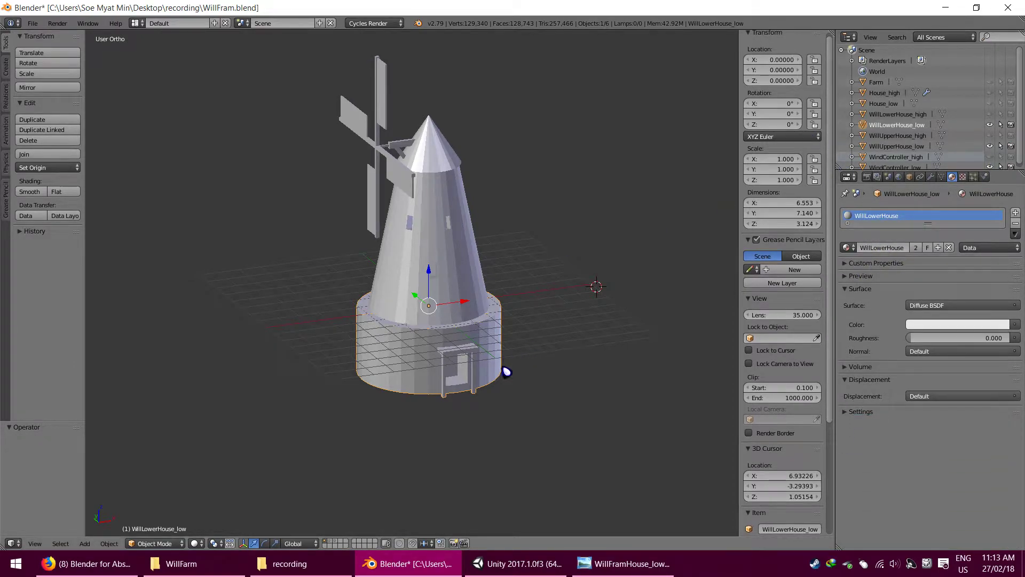
{"action": "key", "text": "Tab"}
{"action": "left_click_drag", "start_coordinate": [3, 31], "coordinate": [16, 324]}
{"action": "left_click", "coordinate": [12, 304]}
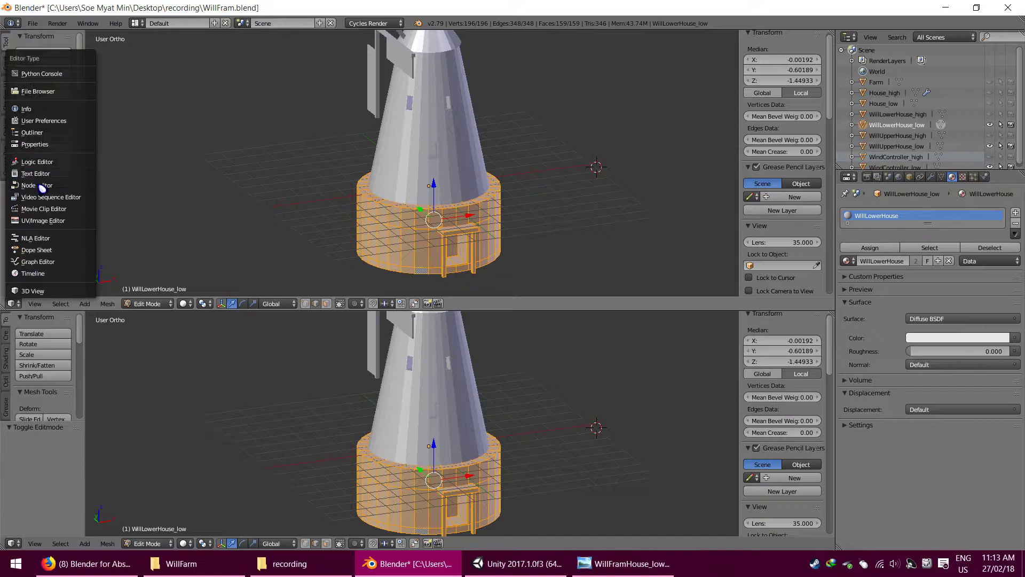
{"action": "left_click", "coordinate": [54, 221]}
{"action": "scroll", "coordinate": [411, 176], "scroll_direction": "up", "scroll_amount": 4}
{"action": "scroll", "coordinate": [470, 173], "scroll_direction": "down", "scroll_amount": 2}
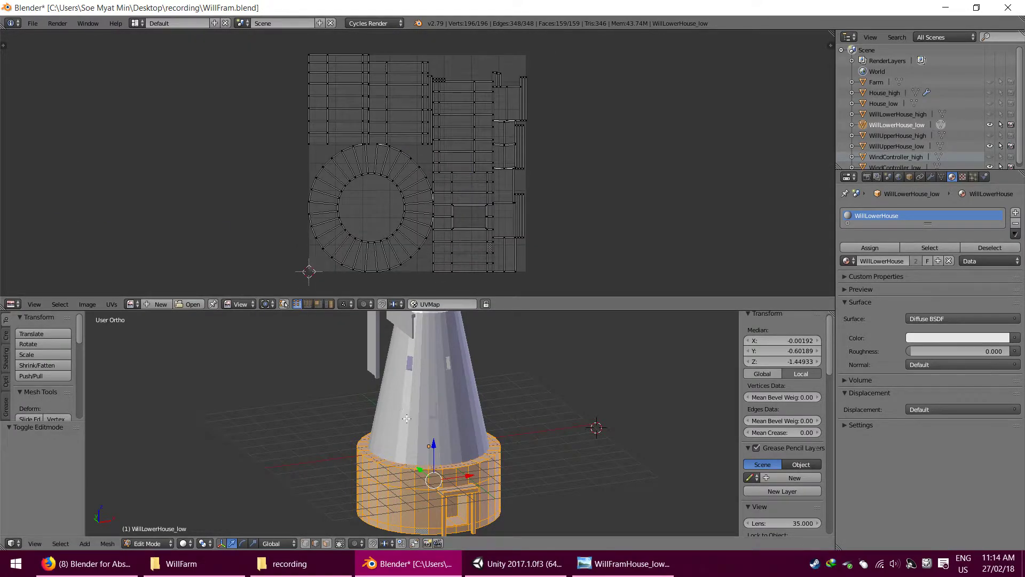
Step: Look at the UV mapping options for the lower house, return to Object Mode and view the whole windmill
{"action": "key", "text": "u"}
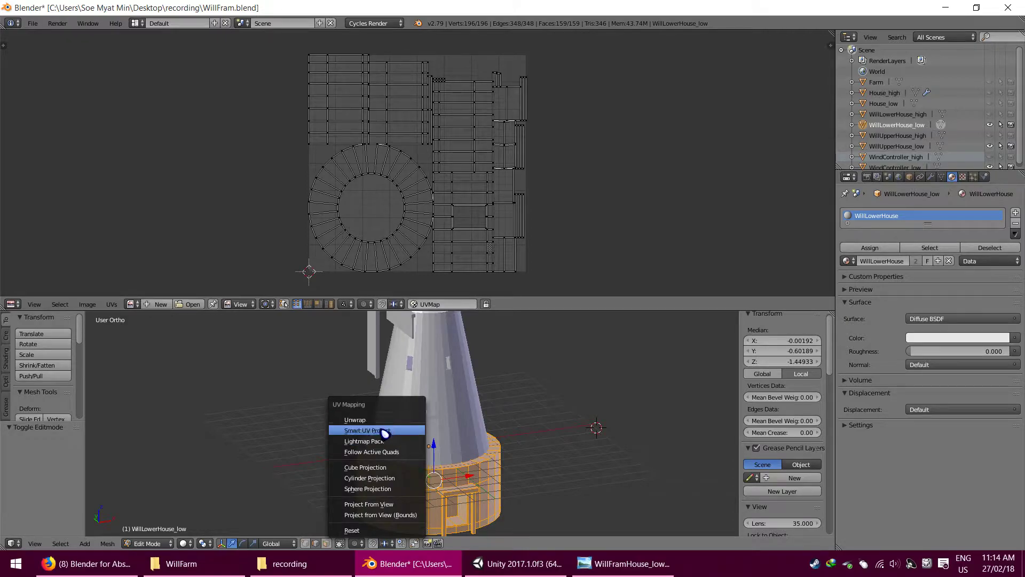
{"action": "key", "text": "Tab"}
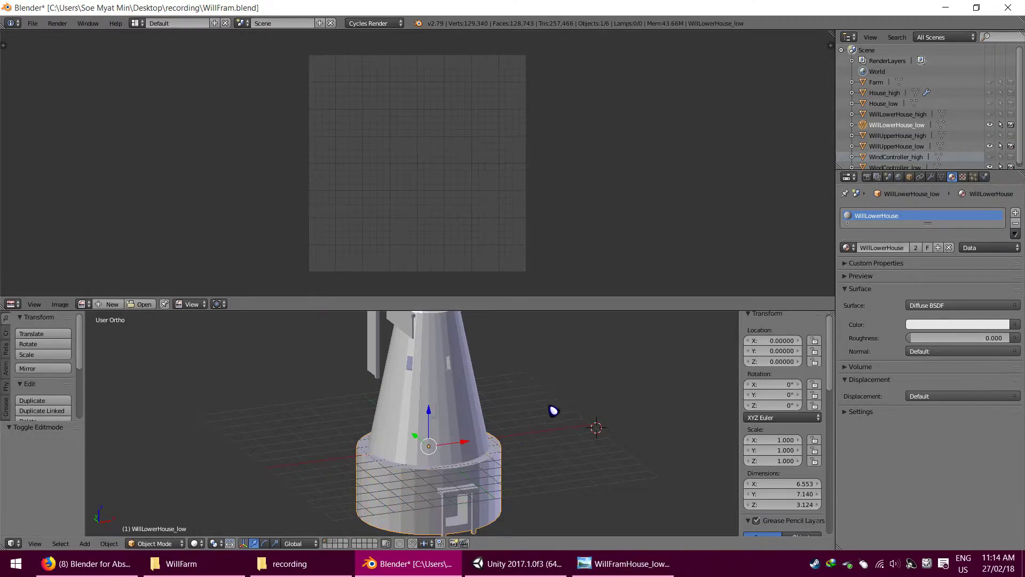
{"action": "scroll", "coordinate": [528, 412], "scroll_direction": "down", "scroll_amount": 4}
{"action": "middle_click_drag", "start_coordinate": [482, 446], "coordinate": [505, 447]}
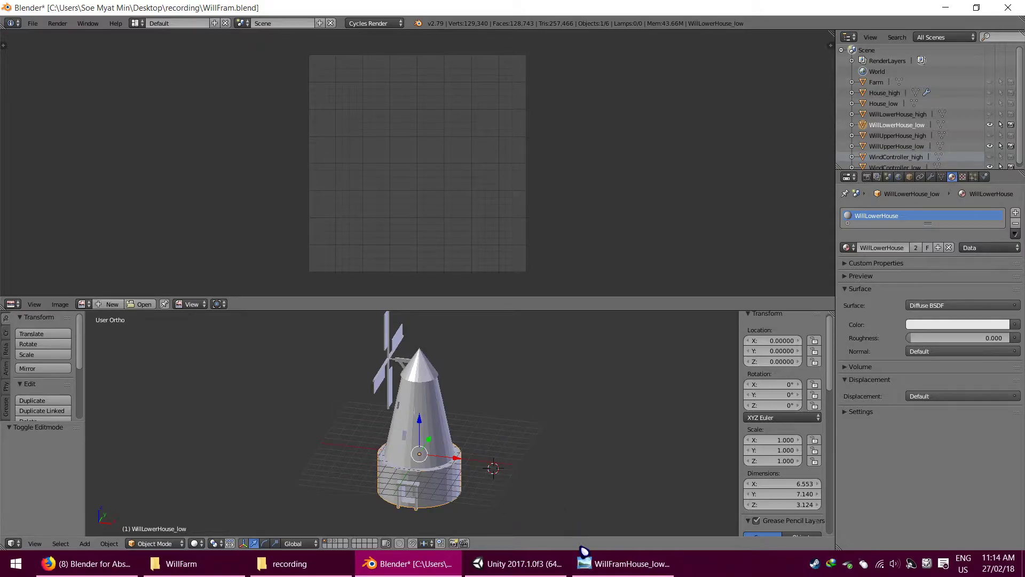
Step: Switch to Unity, add the LowerPartNoTransformChange model to the scene and frame it in the Scene view
{"action": "left_click", "coordinate": [549, 571]}
{"action": "left_click", "coordinate": [638, 304]}
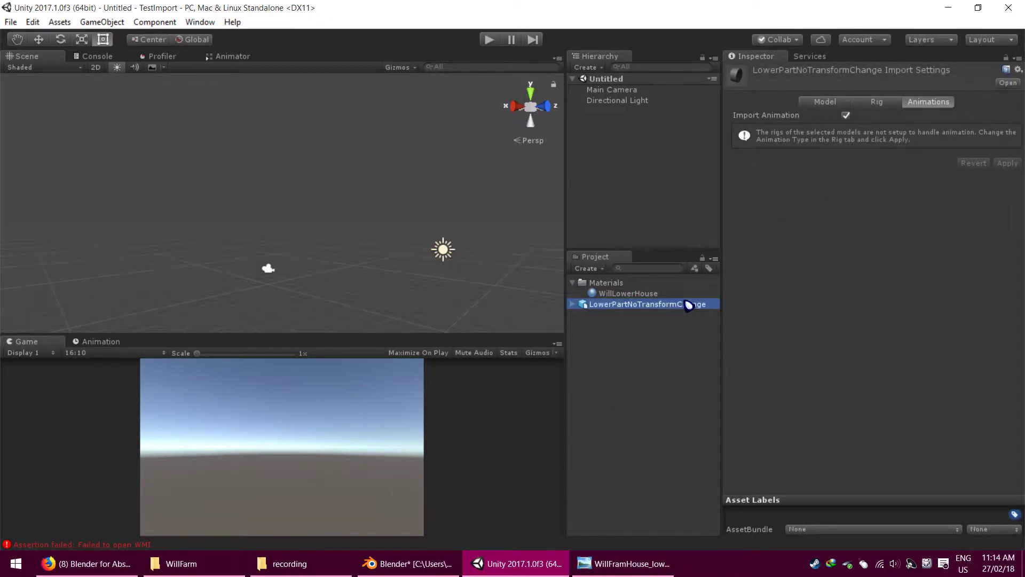
{"action": "left_click_drag", "start_coordinate": [675, 306], "coordinate": [681, 186]}
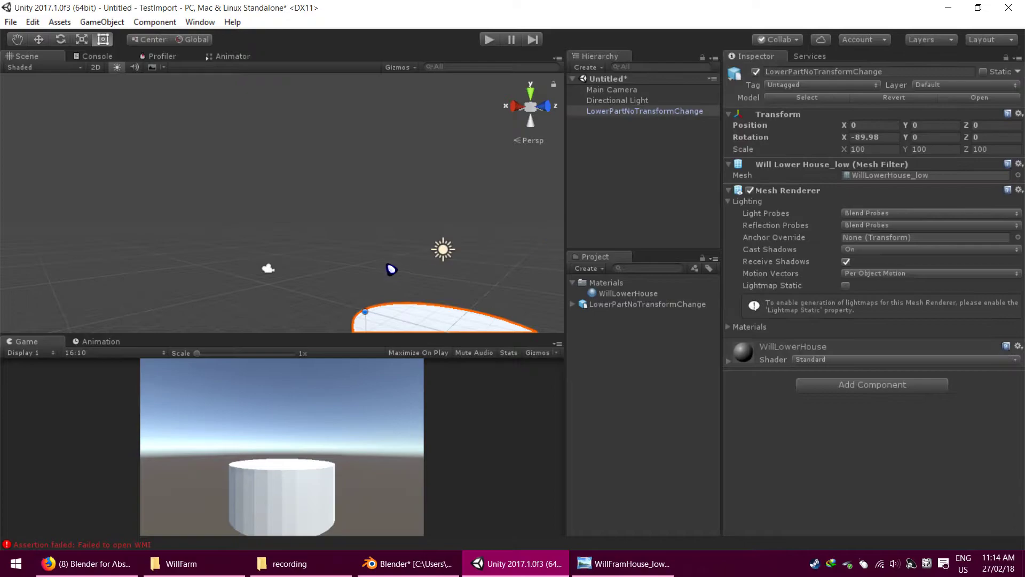
{"action": "key", "text": "f"}
{"action": "left_click_drag", "start_coordinate": [348, 216], "coordinate": [335, 293], "text": "alt"}
{"action": "left_click_drag", "start_coordinate": [398, 282], "coordinate": [383, 227], "text": "alt"}
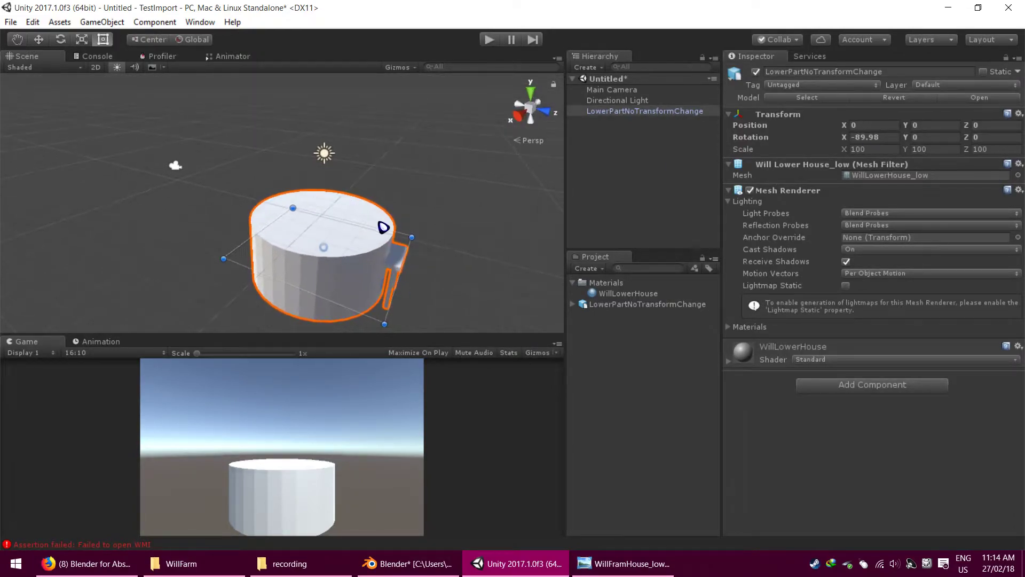
Step: Set the LowerPartNoTransformChange object's X rotation to 0 and check its orientation with the Move tool's local and global handles
{"action": "key", "text": "w"}
{"action": "left_click", "coordinate": [194, 40]}
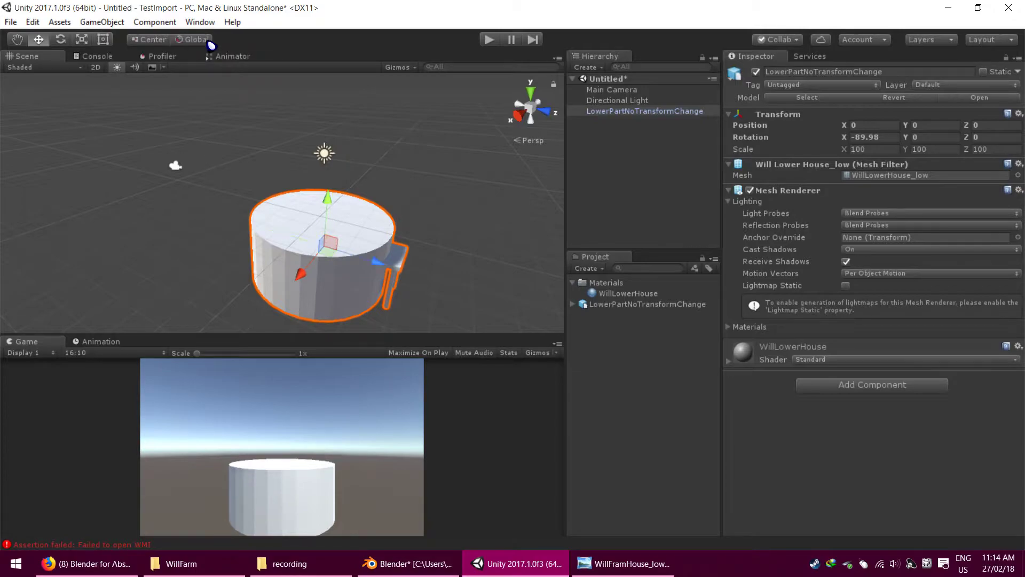
{"action": "left_click_drag", "start_coordinate": [353, 274], "coordinate": [711, 191], "text": "alt"}
{"action": "left_click", "coordinate": [860, 137]}
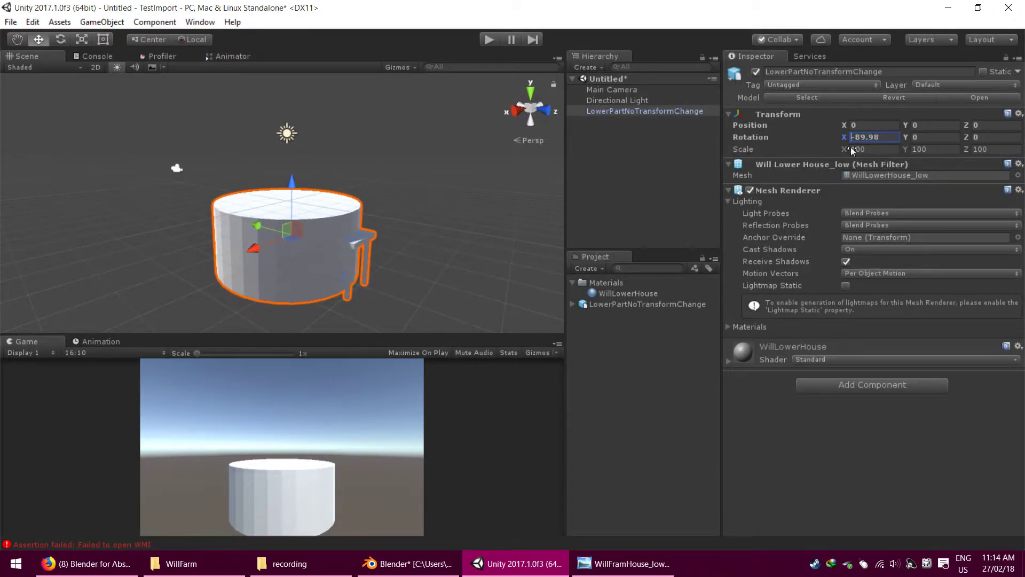
{"action": "key", "text": "ctrl+a"}
{"action": "type", "text": "0"}
{"action": "key", "text": "Return"}
{"action": "left_click_drag", "start_coordinate": [321, 271], "coordinate": [143, 96], "text": "alt"}
{"action": "left_click", "coordinate": [202, 41]}
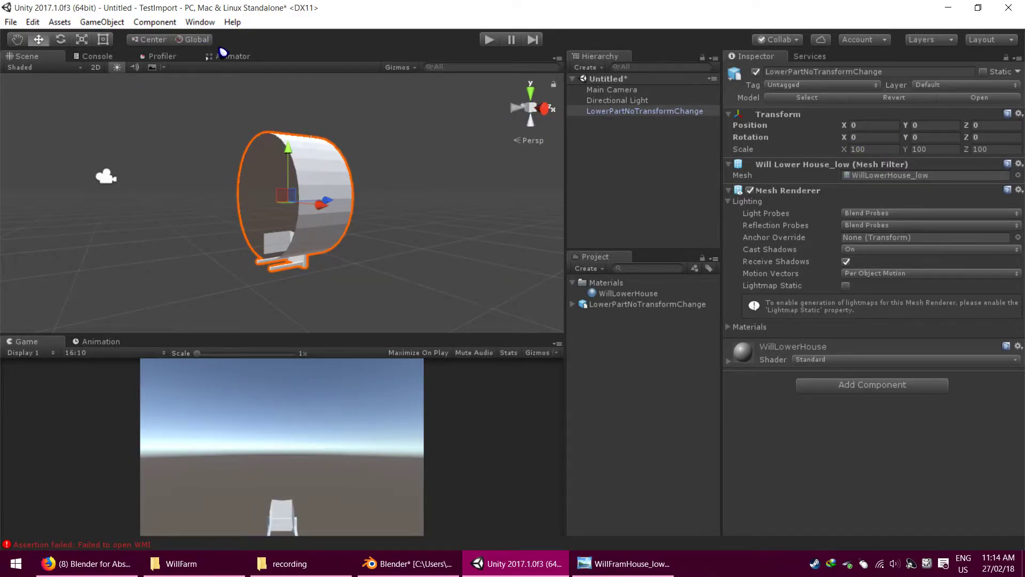
{"action": "left_click_drag", "start_coordinate": [342, 203], "coordinate": [225, 206], "text": "alt"}
Step: Delete the LowerPartNoTransformChange object from the scene, and its model and Materials folder from the project
{"action": "key", "text": "Delete"}
{"action": "left_click", "coordinate": [629, 305]}
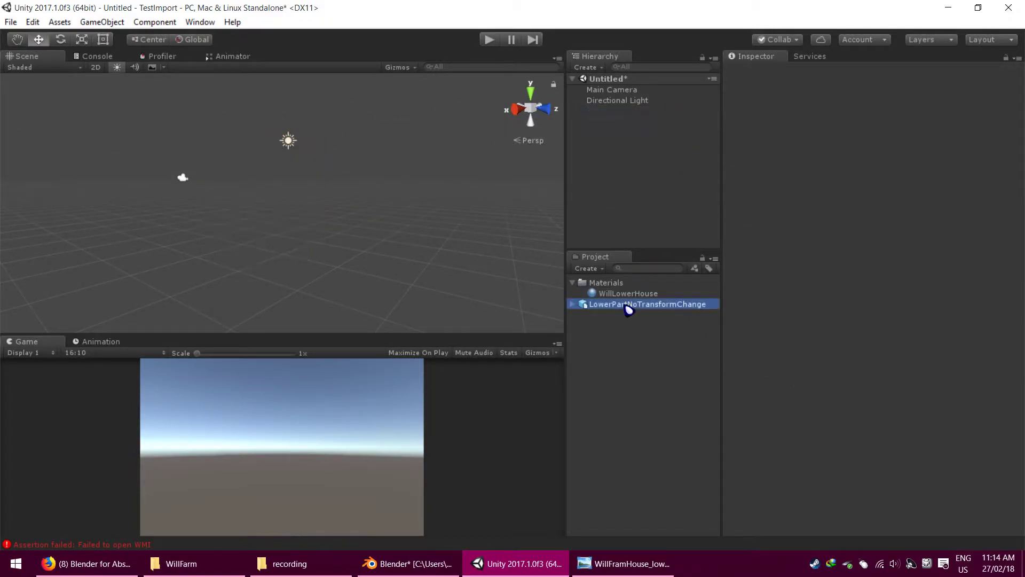
{"action": "key", "text": "Delete"}
{"action": "left_click", "coordinate": [572, 310]}
{"action": "left_click", "coordinate": [606, 284]}
{"action": "key", "text": "Delete"}
{"action": "left_click", "coordinate": [606, 309]}
Step: Import Controller.fbx, LowerPart.fbx and UpperPart.fbx from the recording folder into the Unity project
{"action": "key", "text": "alt+Tab"}
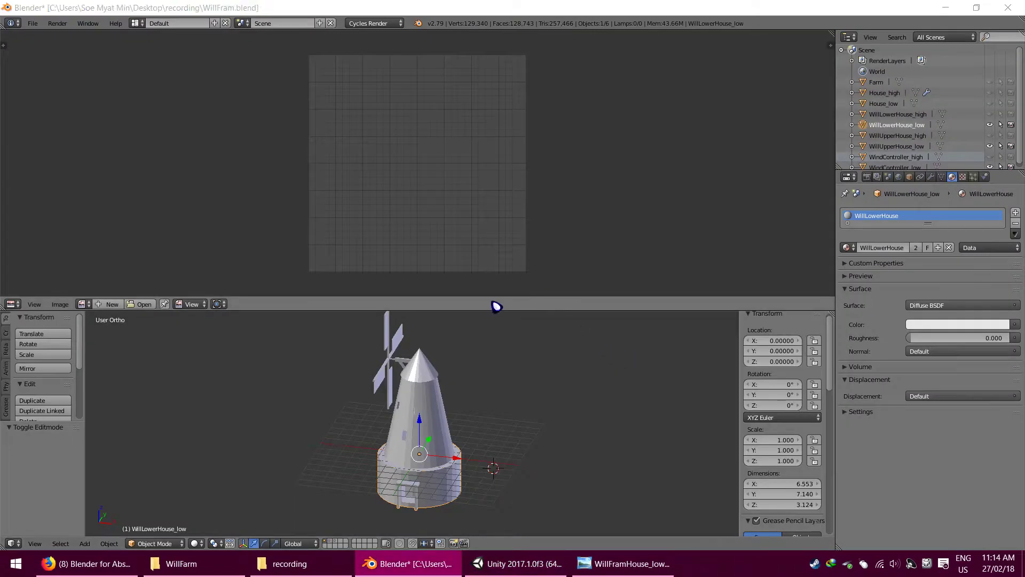
{"action": "key", "text": "alt+Tab"}
{"action": "left_click", "coordinate": [723, 180]}
{"action": "left_click_drag", "start_coordinate": [751, 133], "coordinate": [652, 91]}
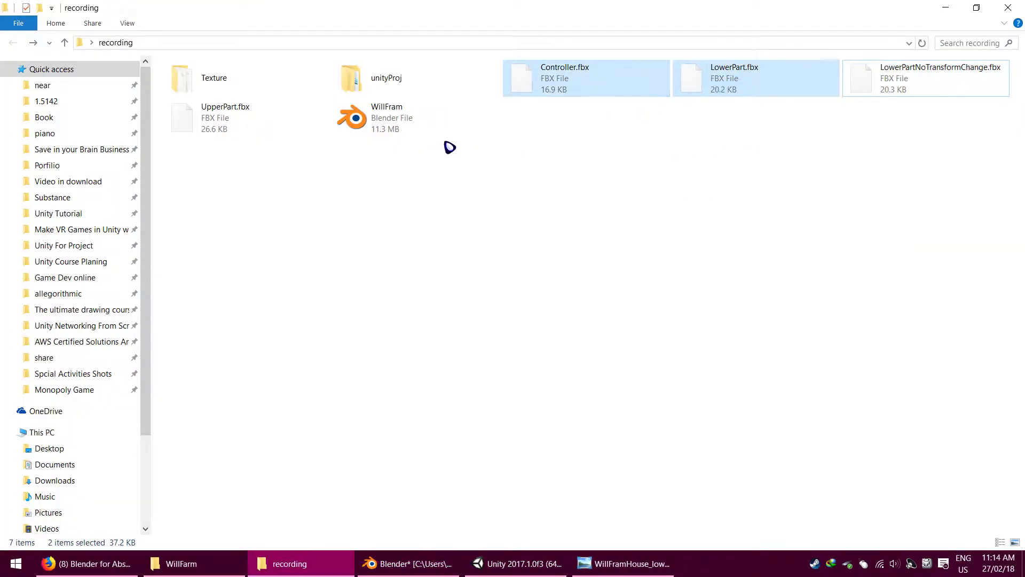
{"action": "left_click_drag", "start_coordinate": [252, 127], "coordinate": [576, 266], "text": "ctrl"}
{"action": "key", "text": "alt+Tab"}
{"action": "key", "text": "alt+Tab"}
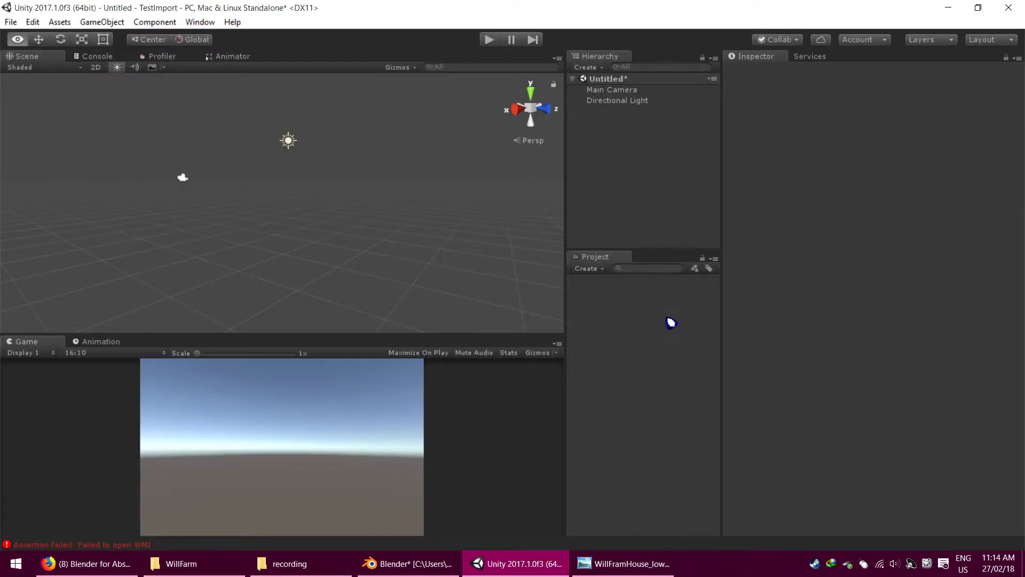
{"action": "left_click_drag", "start_coordinate": [672, 323], "coordinate": [671, 323]}
Step: Look through the imported WillLowerHouse, WillUpperHouse and WindController materials and the Controller, LowerPart and UpperPart models
{"action": "left_click", "coordinate": [630, 293]}
{"action": "left_click", "coordinate": [631, 304]}
{"action": "left_click", "coordinate": [634, 314]}
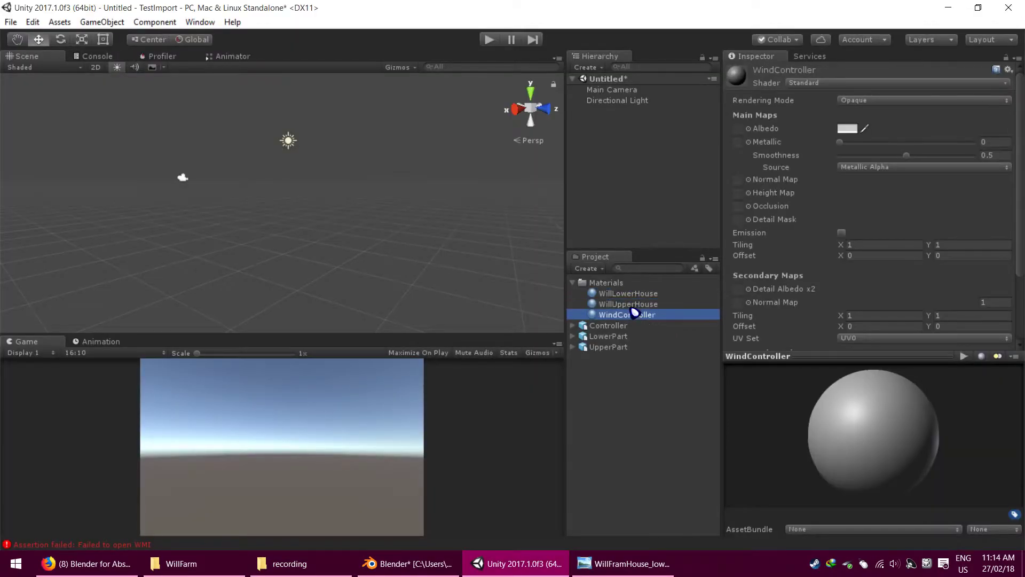
{"action": "left_click", "coordinate": [646, 303]}
{"action": "left_click", "coordinate": [643, 294]}
{"action": "left_click", "coordinate": [630, 325]}
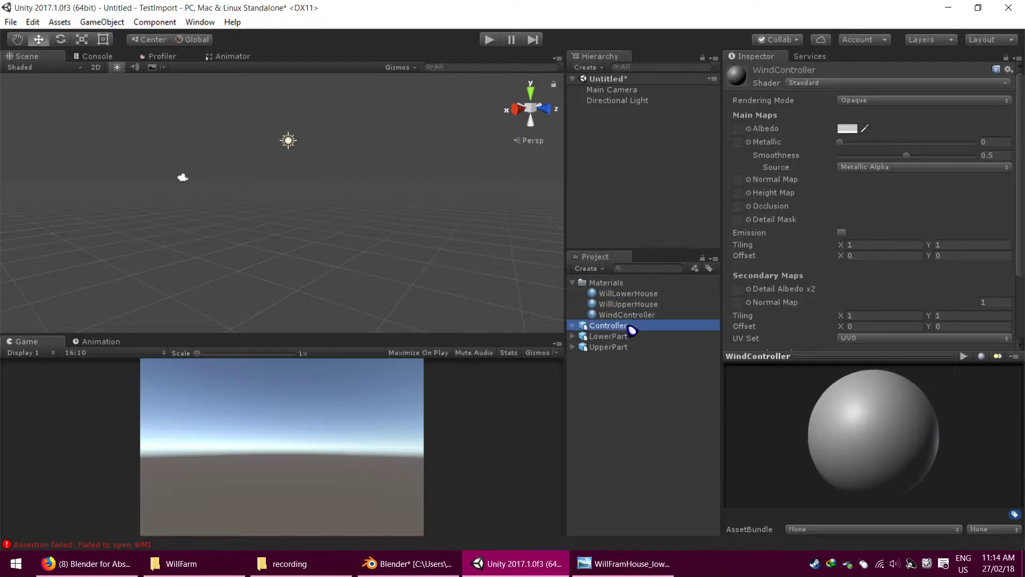
{"action": "left_click", "coordinate": [630, 336]}
{"action": "left_click", "coordinate": [632, 347]}
Step: Add the UpperPart, LowerPart and Controller models to the scene and frame the assembled windmill
{"action": "left_click_drag", "start_coordinate": [632, 344], "coordinate": [651, 128]}
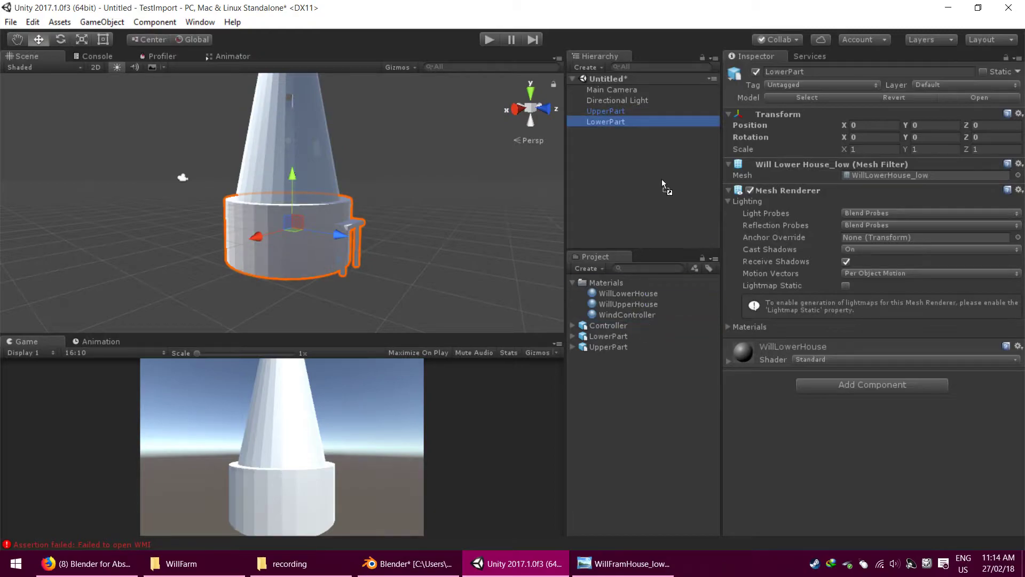
{"action": "left_click_drag", "start_coordinate": [672, 193], "coordinate": [651, 169]}
{"action": "key", "text": "f"}
{"action": "left_click_drag", "start_coordinate": [384, 231], "coordinate": [247, 259], "text": "alt"}
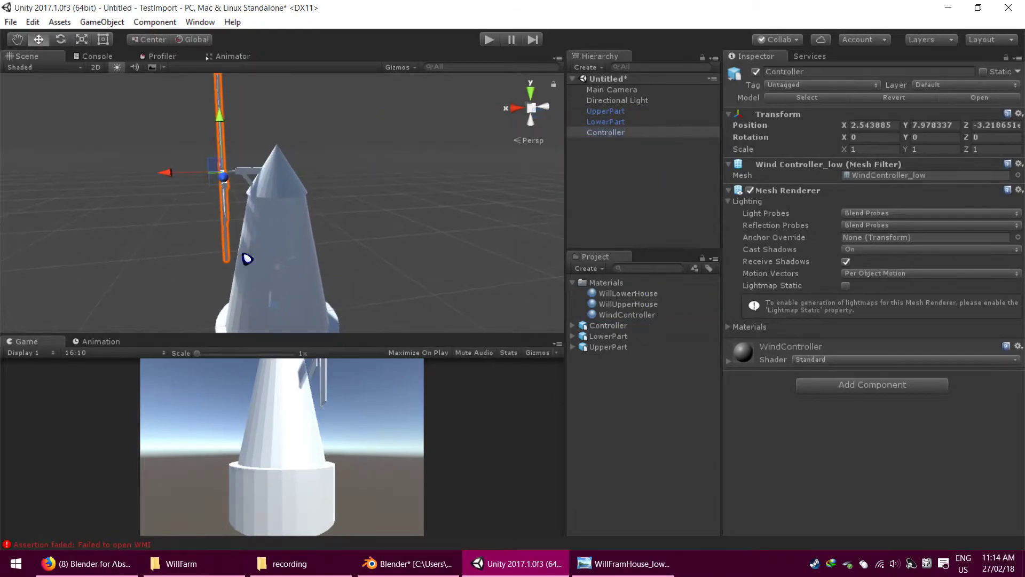
{"action": "left_click_drag", "start_coordinate": [355, 244], "coordinate": [480, 289], "text": "alt"}
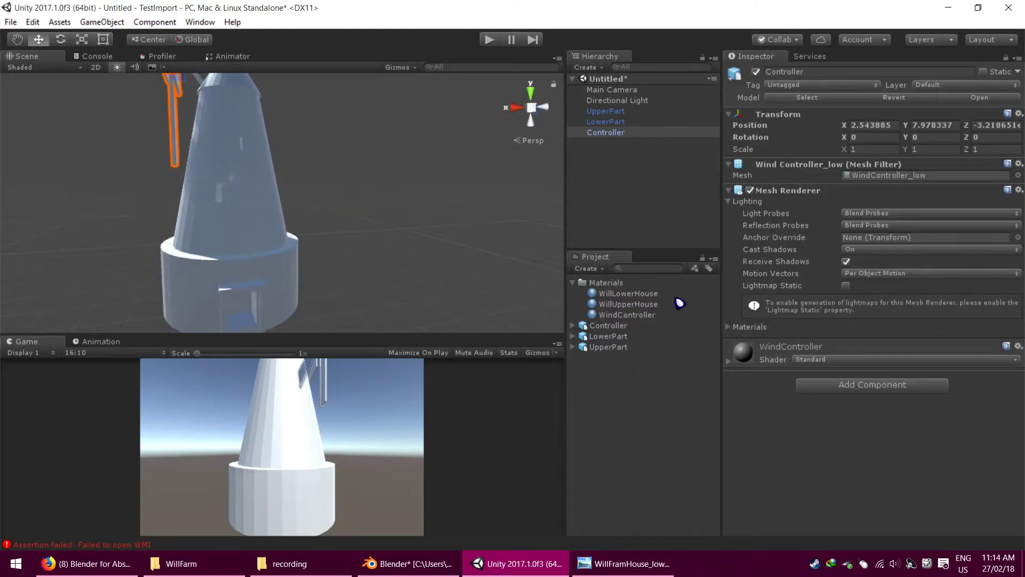
Step: Set the WillUpperHouse material's albedo color to red, hex A13C3CFF
{"action": "left_click", "coordinate": [668, 303]}
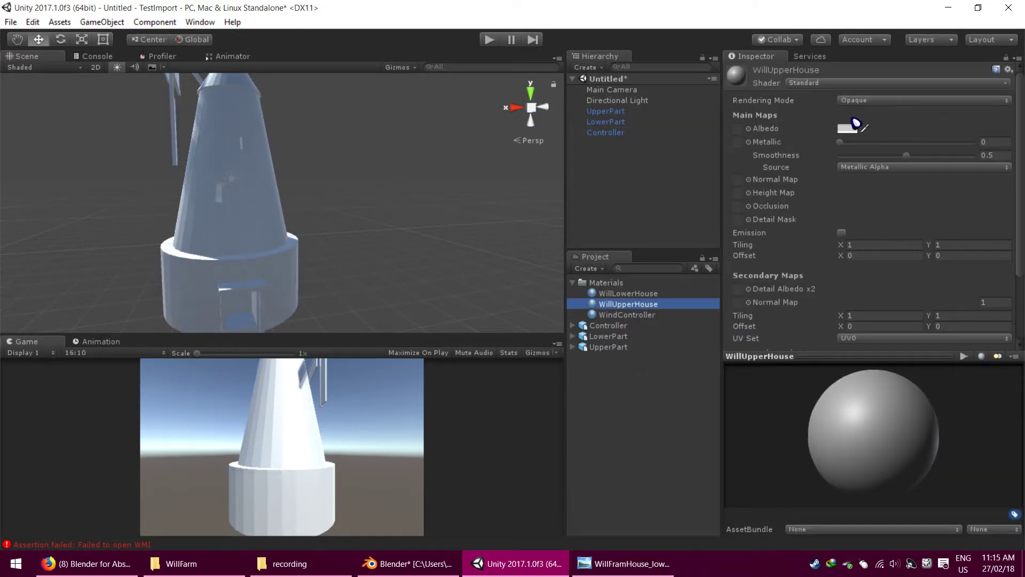
{"action": "left_click", "coordinate": [849, 127]}
{"action": "left_click_drag", "start_coordinate": [686, 235], "coordinate": [657, 251]}
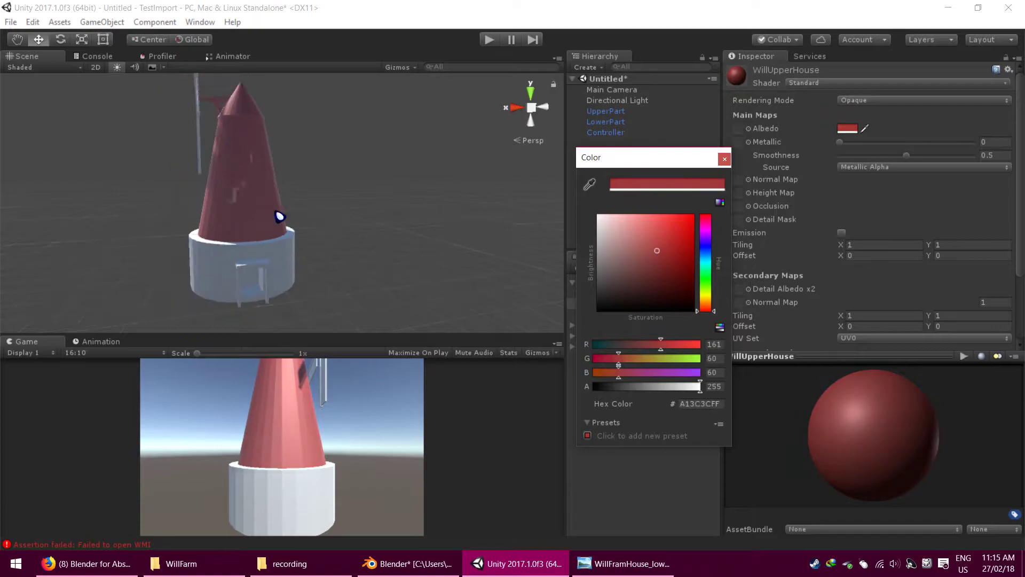
{"action": "left_click_drag", "start_coordinate": [260, 207], "coordinate": [212, 166], "text": "alt"}
Step: Examine UpperPart's Mesh Renderer materials list and locate its assigned material in the project
{"action": "left_click", "coordinate": [208, 190]}
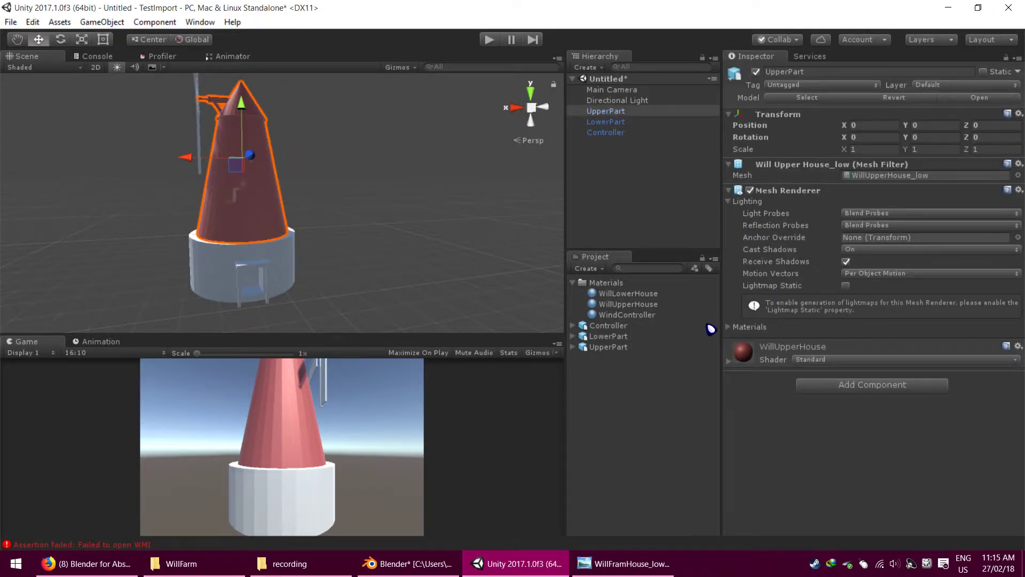
{"action": "left_click", "coordinate": [748, 327]}
{"action": "left_click", "coordinate": [885, 354]}
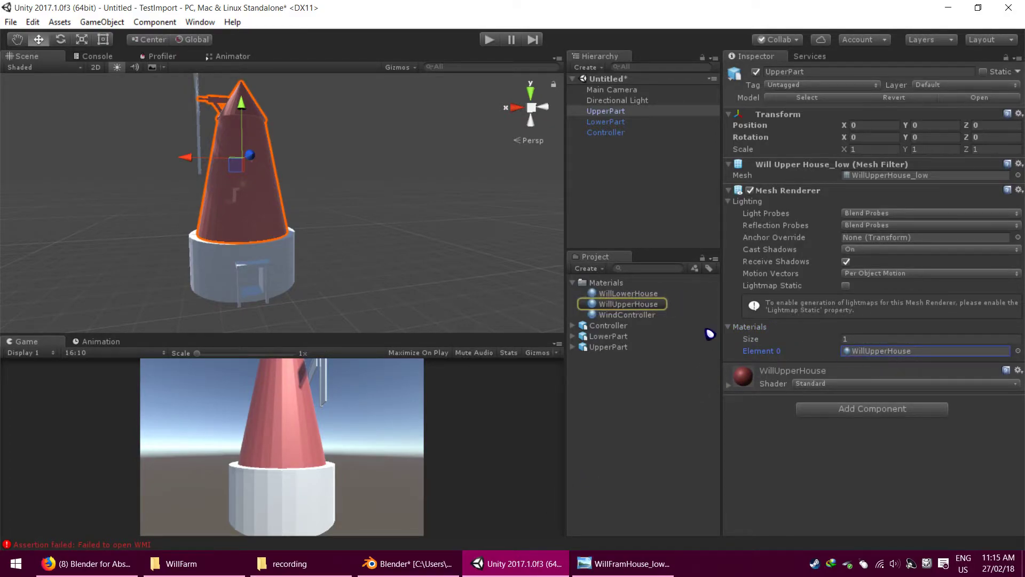
{"action": "left_click", "coordinate": [847, 339]}
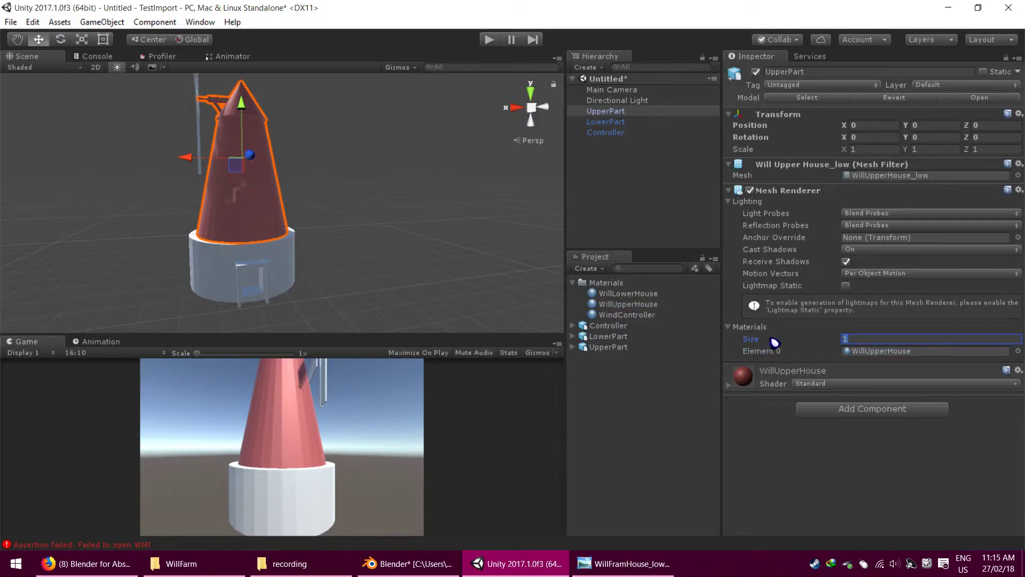
{"action": "left_click", "coordinate": [228, 260]}
{"action": "left_click", "coordinate": [282, 183]}
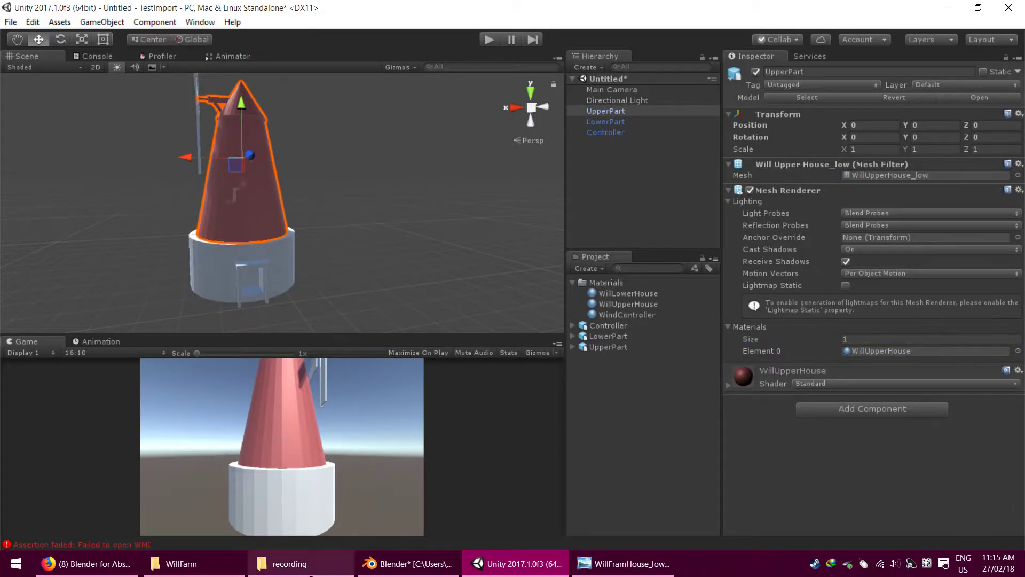
Step: Switch to the recording folder in File Explorer and delete all META files from its Texture folder
{"action": "left_click", "coordinate": [345, 559]}
{"action": "left_click", "coordinate": [425, 145]}
{"action": "left_click_drag", "start_coordinate": [202, 80], "coordinate": [234, 93]}
{"action": "double_click", "coordinate": [234, 92]}
{"action": "left_click_drag", "start_coordinate": [904, 176], "coordinate": [161, 72]}
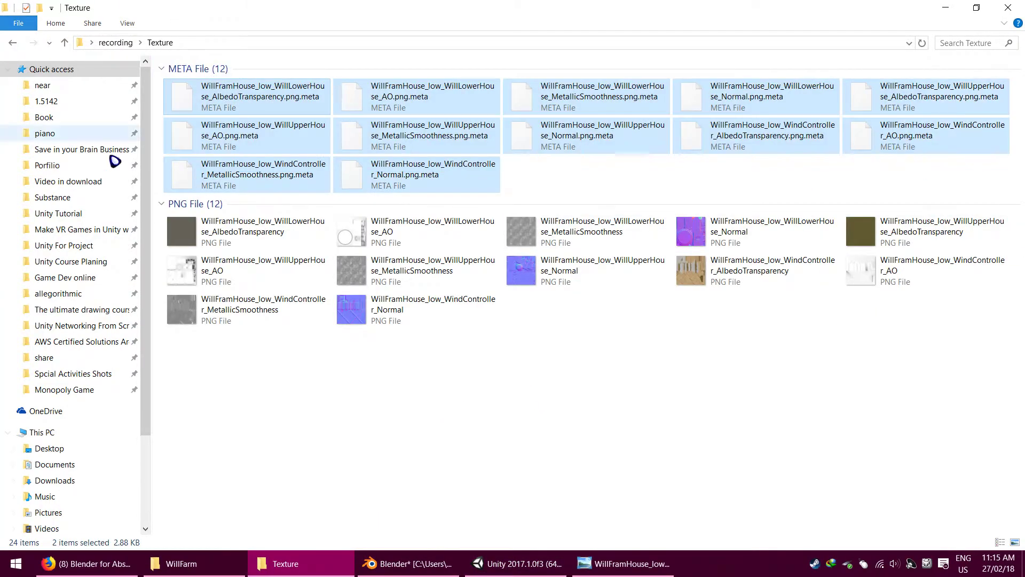
{"action": "key", "text": "Delete"}
{"action": "key", "text": "BackSpace"}
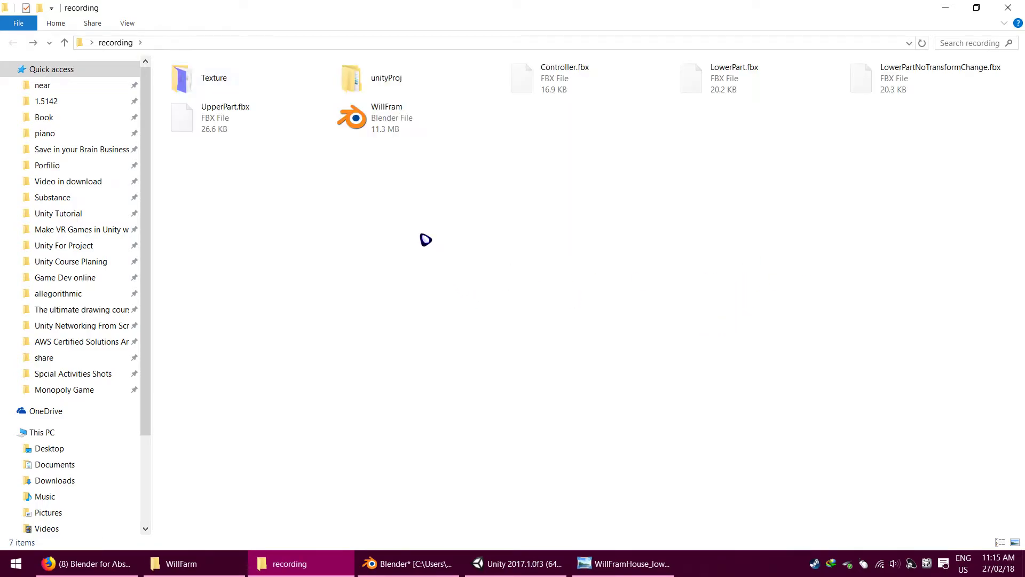
Step: Import the Texture folder into the Unity project, expand it and widen the Project view to show full texture names
{"action": "left_click_drag", "start_coordinate": [232, 100], "coordinate": [593, 299]}
{"action": "key", "text": "alt+Tab"}
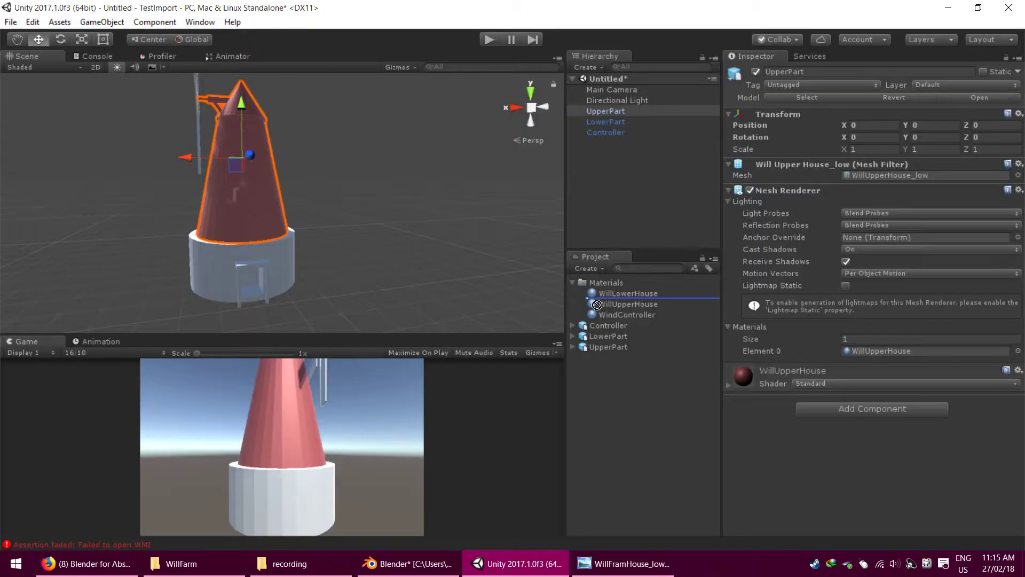
{"action": "left_click_drag", "start_coordinate": [624, 380], "coordinate": [629, 379]}
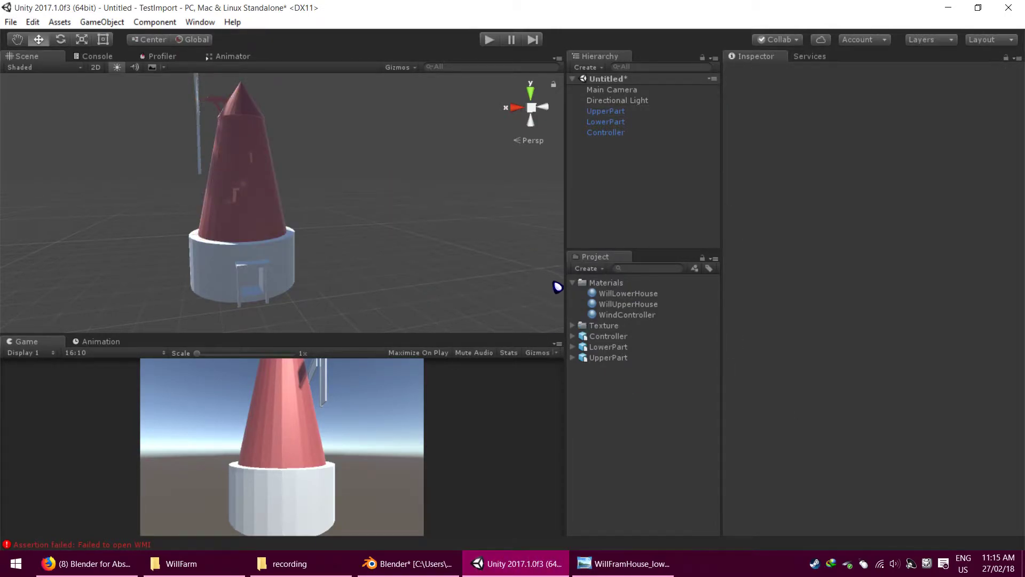
{"action": "left_click", "coordinate": [573, 325]}
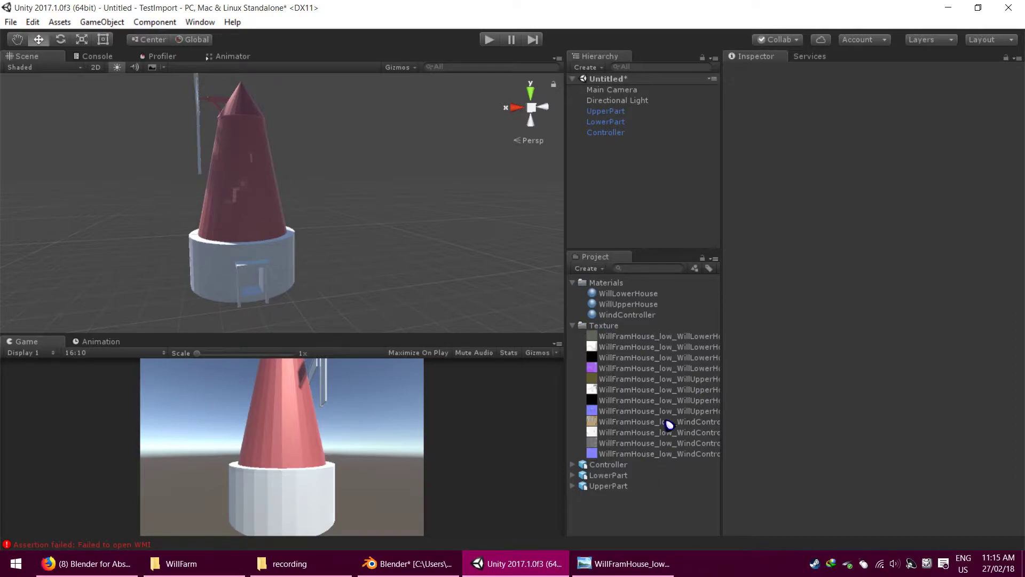
{"action": "left_click_drag", "start_coordinate": [558, 223], "coordinate": [388, 217]}
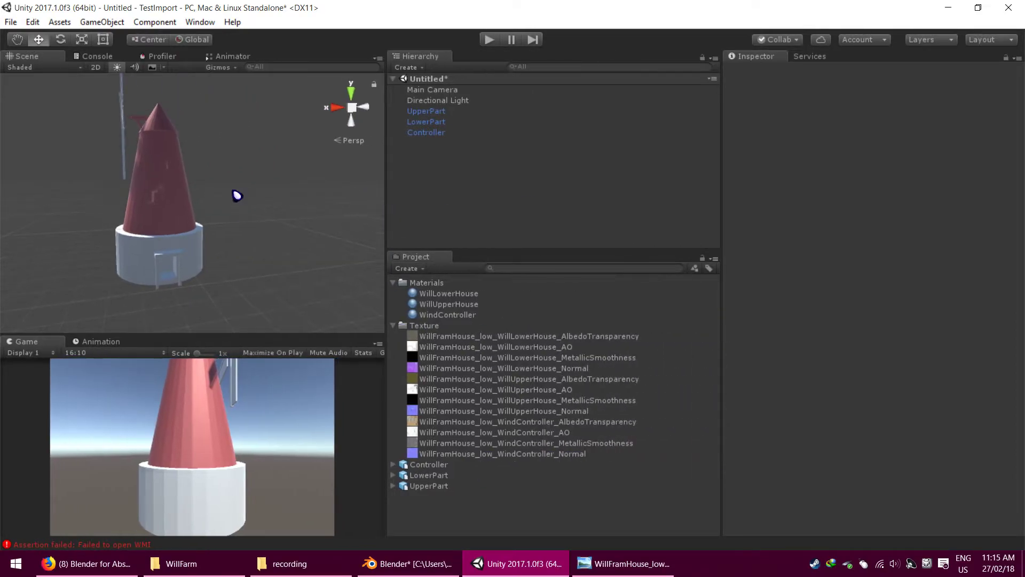
Step: Assign WillFramHouse_low_WillUpperHouse_AlbedoTransparency as the albedo map of UpperPart's material and set the albedo color to white
{"action": "left_click", "coordinate": [183, 183]}
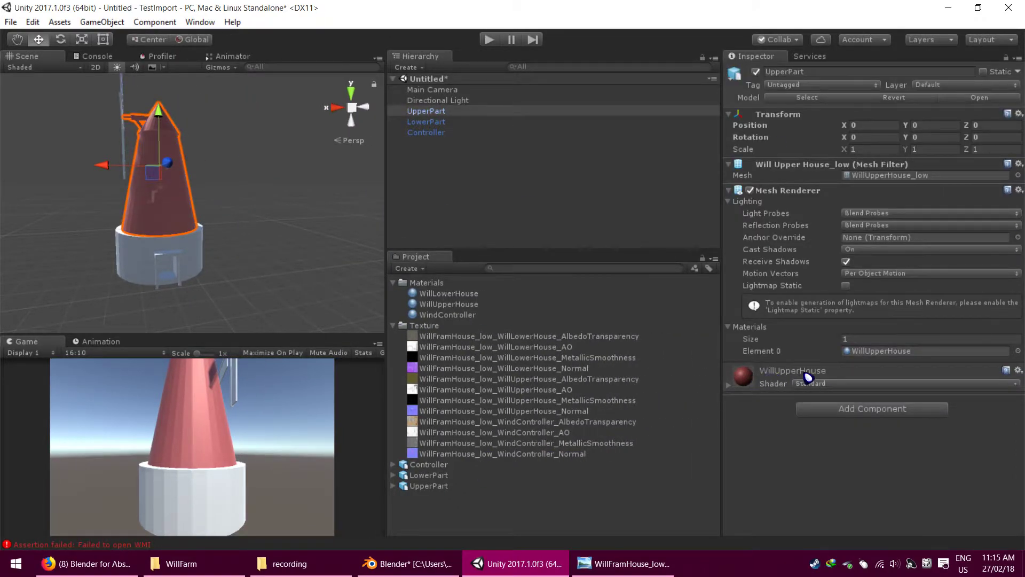
{"action": "left_click", "coordinate": [787, 383]}
{"action": "scroll", "coordinate": [884, 291], "scroll_direction": "down", "scroll_amount": 3}
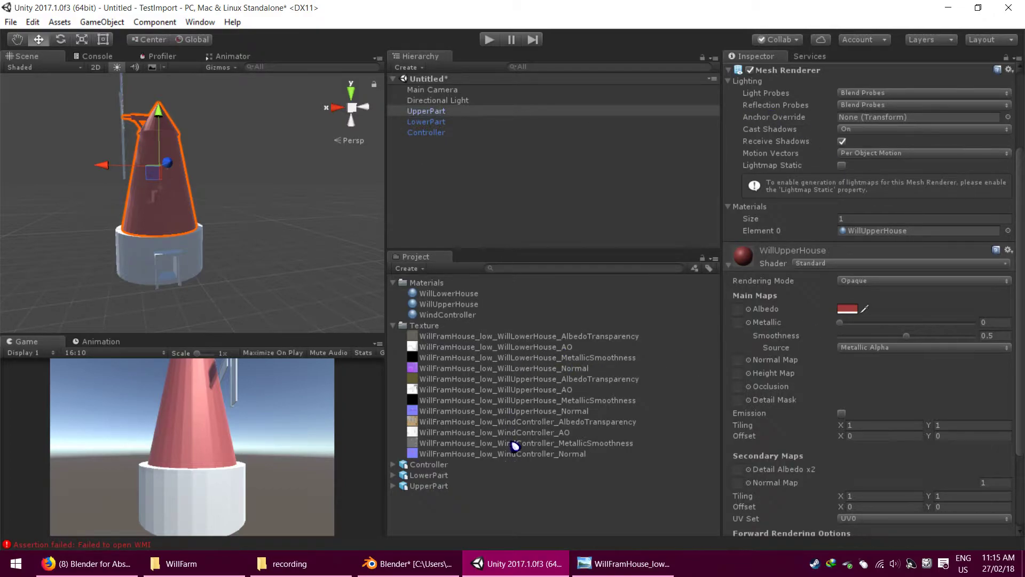
{"action": "left_click_drag", "start_coordinate": [789, 326], "coordinate": [747, 309]}
{"action": "left_click", "coordinate": [837, 310]}
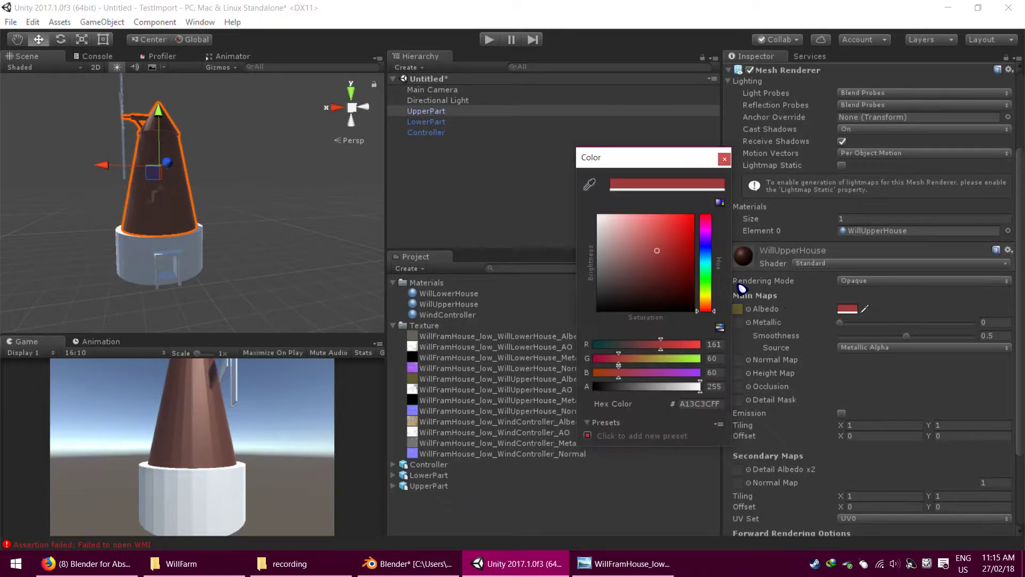
{"action": "left_click_drag", "start_coordinate": [662, 258], "coordinate": [530, 160]}
{"action": "left_click", "coordinate": [724, 159]}
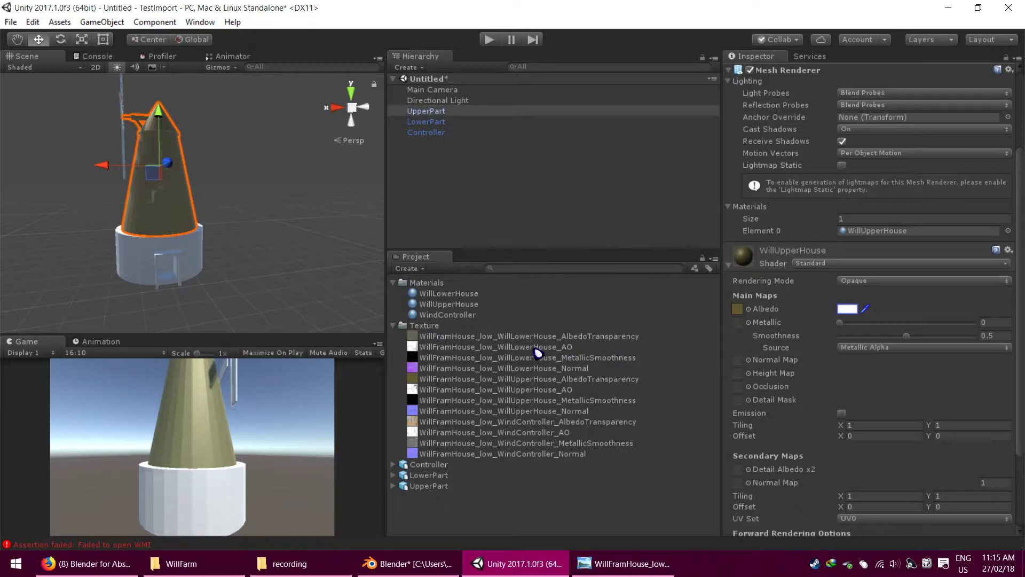
Step: Assign the WillUpperHouse AO, MetallicSmoothness and Normal textures to the material's occlusion, metallic and normal map slots
{"action": "left_click_drag", "start_coordinate": [533, 385], "coordinate": [741, 389]}
{"action": "left_click_drag", "start_coordinate": [632, 405], "coordinate": [744, 362]}
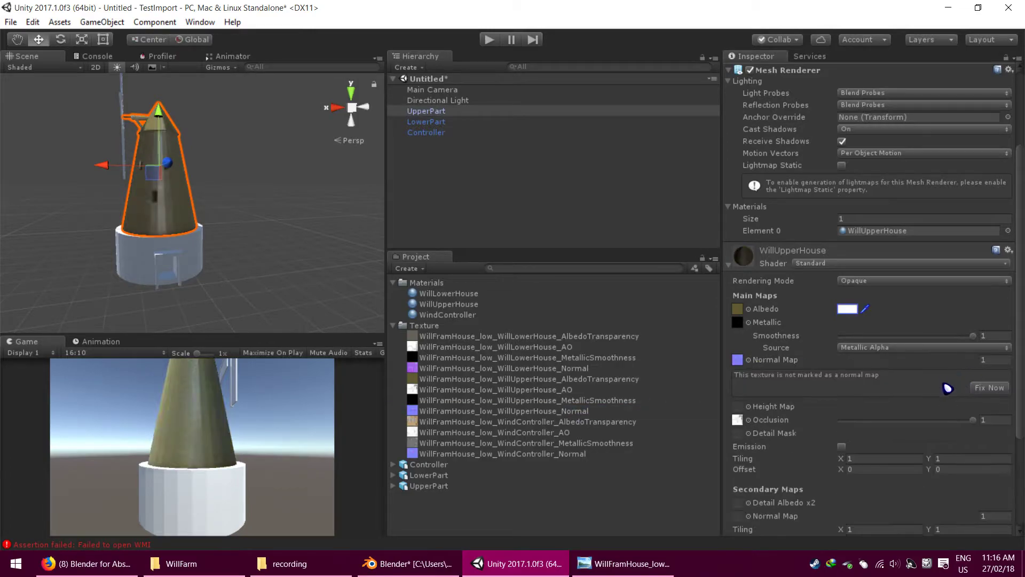
{"action": "left_click", "coordinate": [597, 410]}
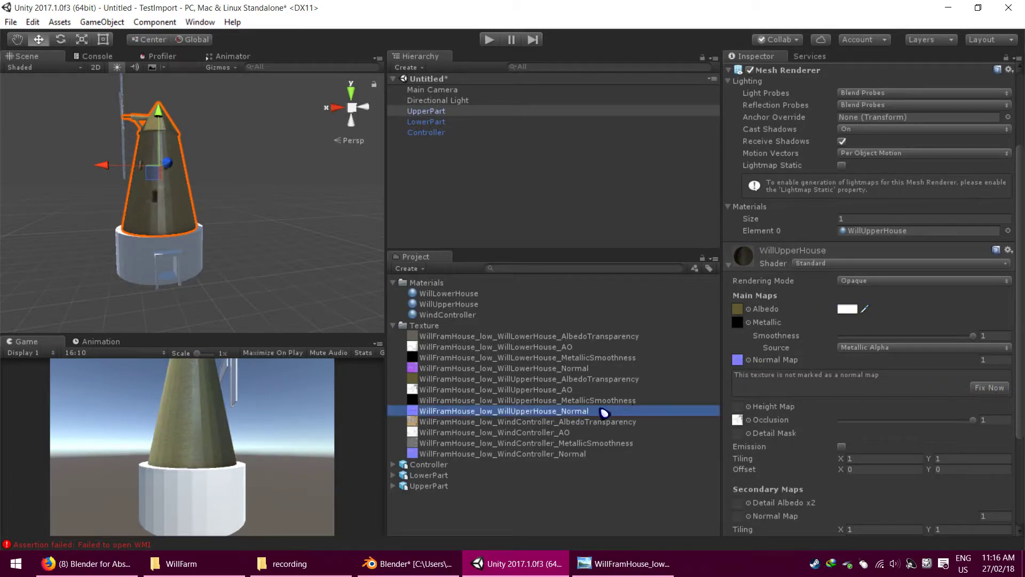
{"action": "left_click", "coordinate": [897, 106]}
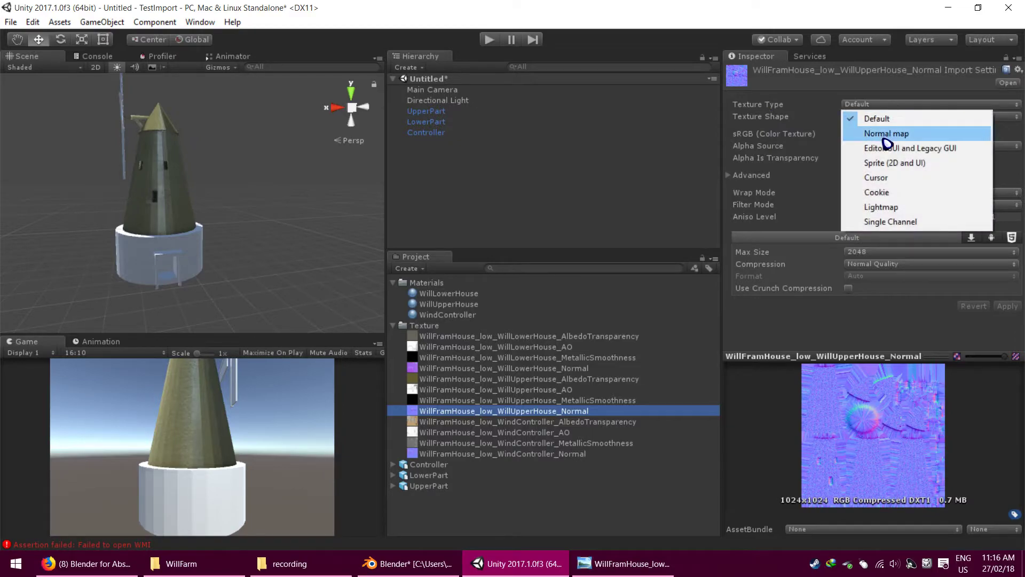
{"action": "left_click", "coordinate": [536, 179]}
Step: Convert the WillUpperHouse normal texture to a normal map with the material's Fix Now option and inspect the tower's surface
{"action": "left_click", "coordinate": [186, 196]}
{"action": "scroll", "coordinate": [990, 447], "scroll_direction": "down", "scroll_amount": 3}
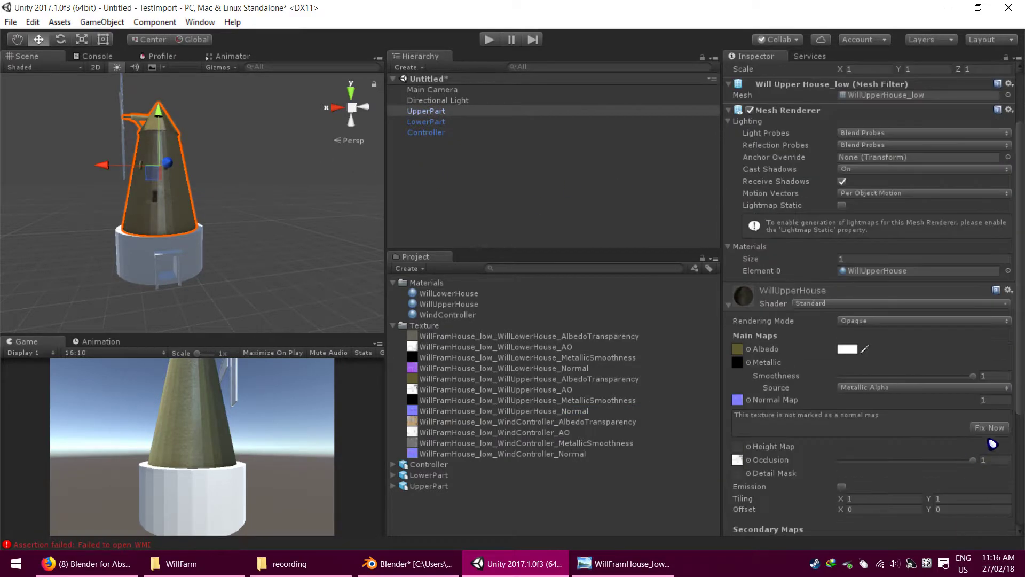
{"action": "left_click", "coordinate": [990, 428]}
{"action": "scroll", "coordinate": [167, 214], "scroll_direction": "up", "scroll_amount": 5}
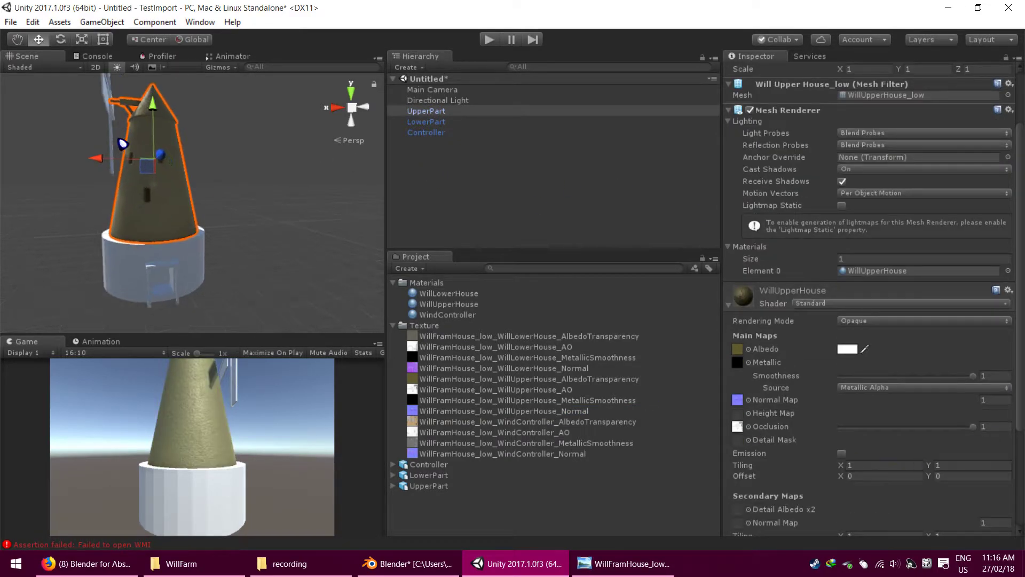
{"action": "left_click_drag", "start_coordinate": [132, 213], "coordinate": [183, 231], "text": "alt"}
{"action": "right_click_drag", "start_coordinate": [182, 231], "coordinate": [206, 191], "text": "alt"}
{"action": "left_click_drag", "start_coordinate": [339, 323], "coordinate": [367, 181], "text": "alt"}
Step: Assign the WillLowerHouse AlbedoTransparency and AO textures to the albedo and occlusion slots of LowerPart's material
{"action": "left_click", "coordinate": [425, 110], "text": "ctrl"}
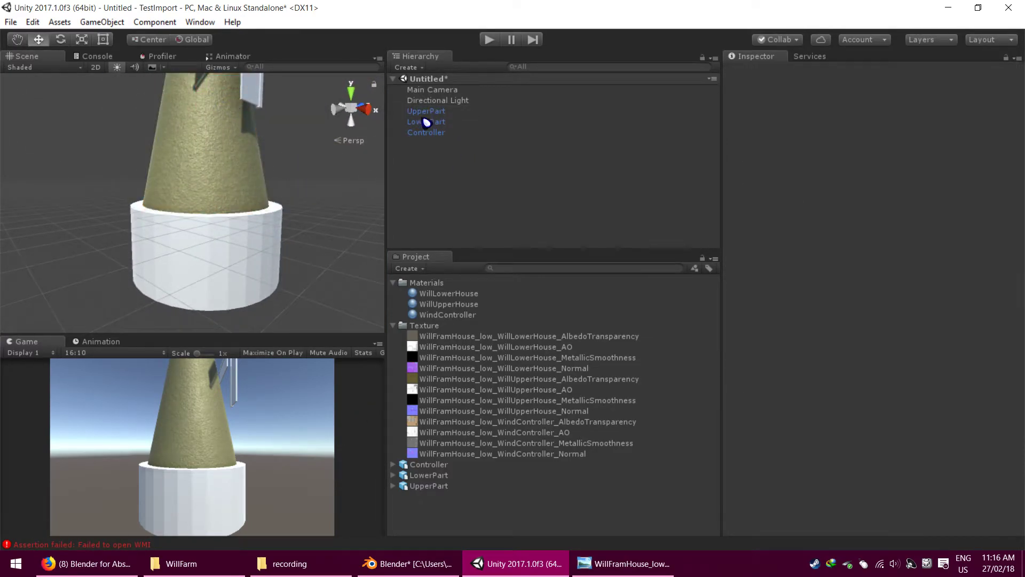
{"action": "left_click", "coordinate": [426, 122]}
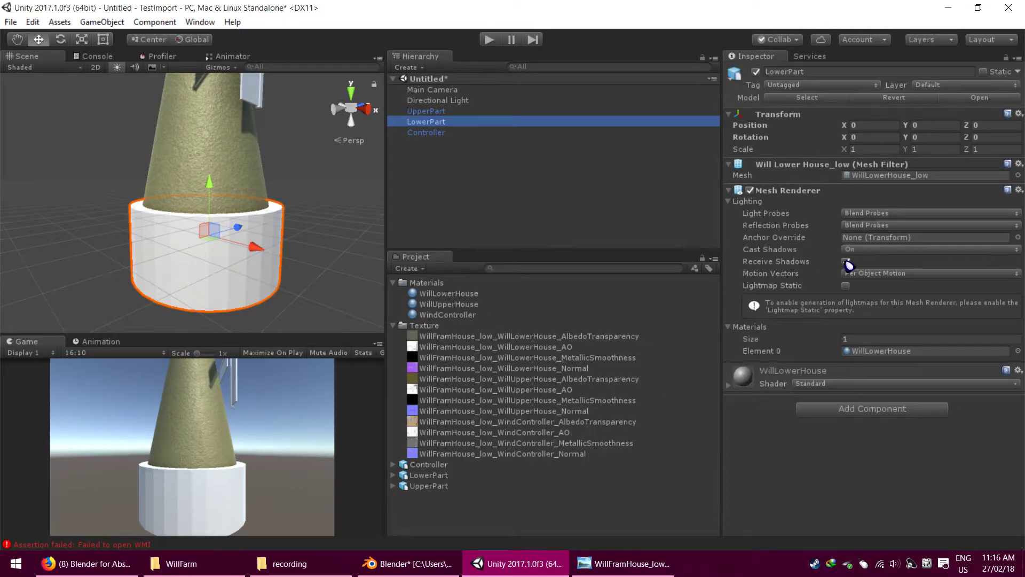
{"action": "left_click", "coordinate": [748, 385]}
{"action": "scroll", "coordinate": [883, 319], "scroll_direction": "down", "scroll_amount": 5}
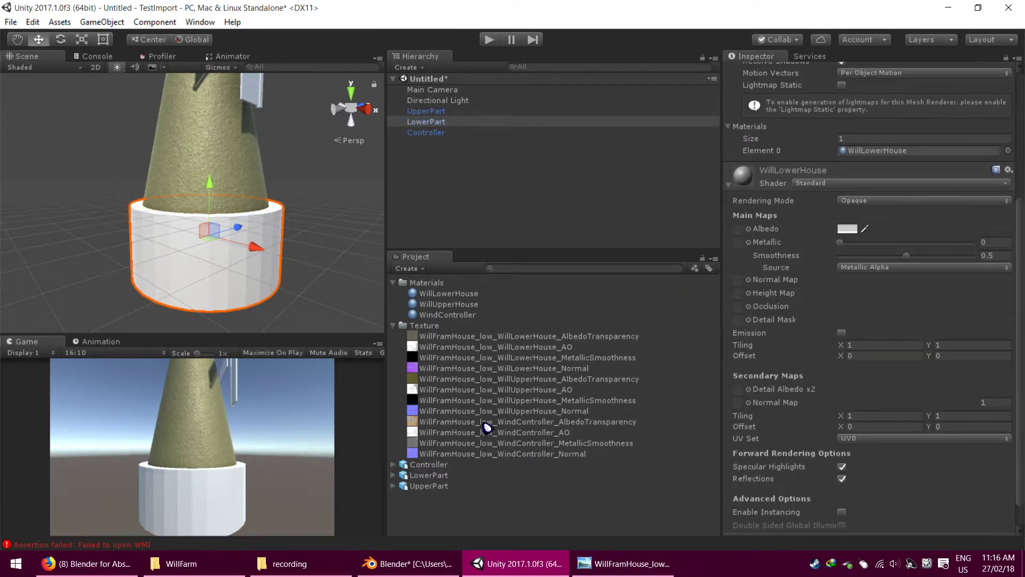
{"action": "left_click_drag", "start_coordinate": [737, 341], "coordinate": [737, 229]}
{"action": "mouse_move", "coordinate": [726, 311]}
{"action": "left_mouse_down"}
{"action": "mouse_move", "coordinate": [743, 296]}
{"action": "mouse_move", "coordinate": [738, 307]}
{"action": "left_mouse_up"}
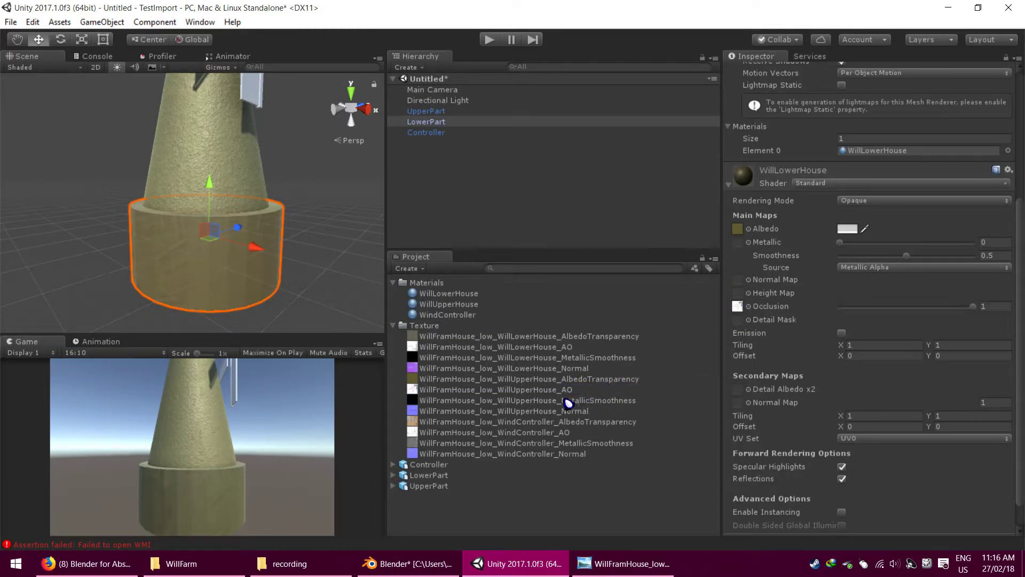
{"action": "left_click_drag", "start_coordinate": [747, 201], "coordinate": [738, 229]}
{"action": "left_click_drag", "start_coordinate": [567, 348], "coordinate": [748, 315]}
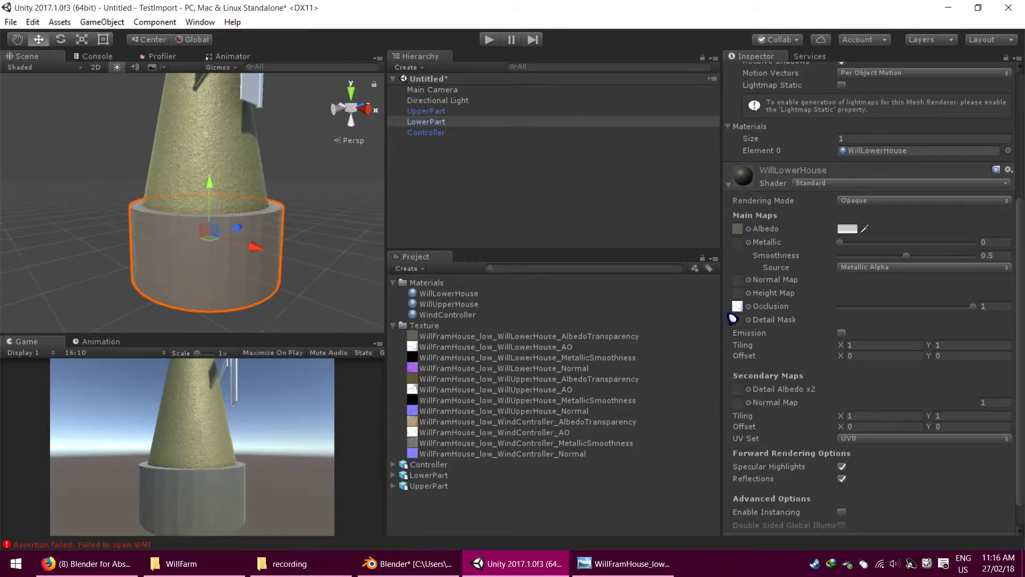
Step: Assign the WillLowerHouse MetallicSmoothness and Normal textures to LowerPart's material, apply the normal map fix and inspect the base
{"action": "left_click_drag", "start_coordinate": [618, 358], "coordinate": [737, 241]}
{"action": "left_click_drag", "start_coordinate": [534, 368], "coordinate": [739, 280]}
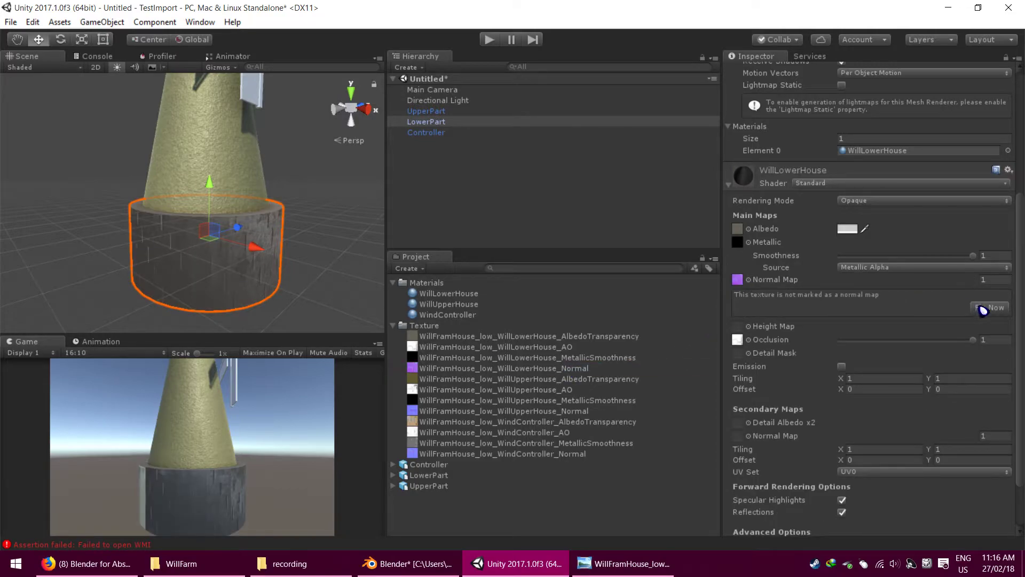
{"action": "scroll", "coordinate": [230, 275], "scroll_direction": "up", "scroll_amount": 2}
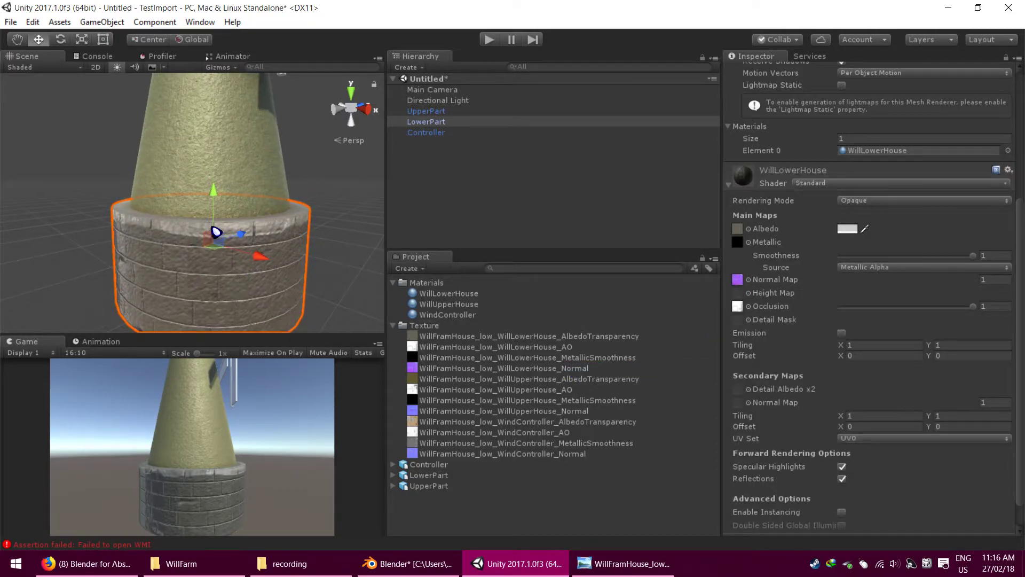
{"action": "scroll", "coordinate": [218, 230], "scroll_direction": "up", "scroll_amount": 5}
{"action": "middle_click_drag", "start_coordinate": [298, 198], "coordinate": [168, 266]}
{"action": "left_click_drag", "start_coordinate": [172, 276], "coordinate": [216, 232], "text": "alt"}
{"action": "scroll", "coordinate": [215, 232], "scroll_direction": "down", "scroll_amount": 3}
{"action": "scroll", "coordinate": [216, 231], "scroll_direction": "down", "scroll_amount": 3}
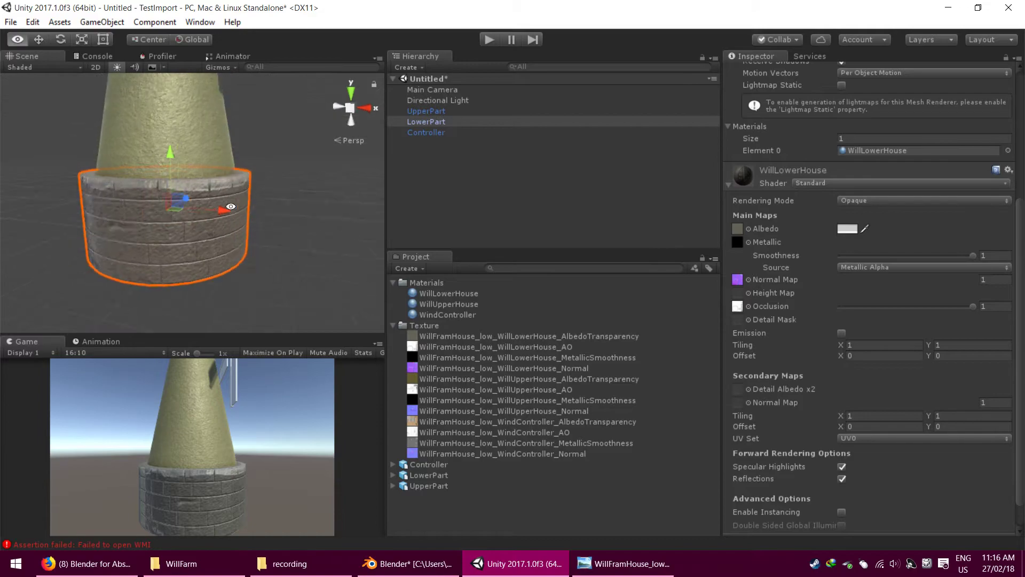
Step: Assign the WindController AlbedoTransparency, AO, MetallicSmoothness and Normal textures to the albedo, occlusion, metallic and normal map slots of Controller's material
{"action": "middle_click_drag", "start_coordinate": [219, 124], "coordinate": [252, 270]}
{"action": "left_click", "coordinate": [278, 179]}
{"action": "left_click_drag", "start_coordinate": [315, 220], "coordinate": [348, 163], "text": "alt"}
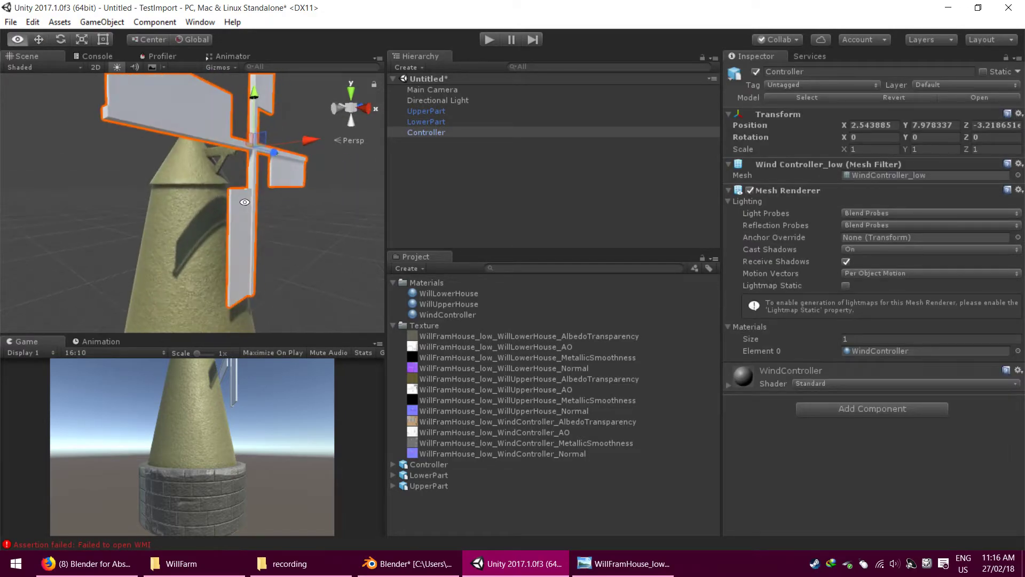
{"action": "left_click", "coordinate": [760, 377]}
{"action": "scroll", "coordinate": [760, 379], "scroll_direction": "down", "scroll_amount": 5}
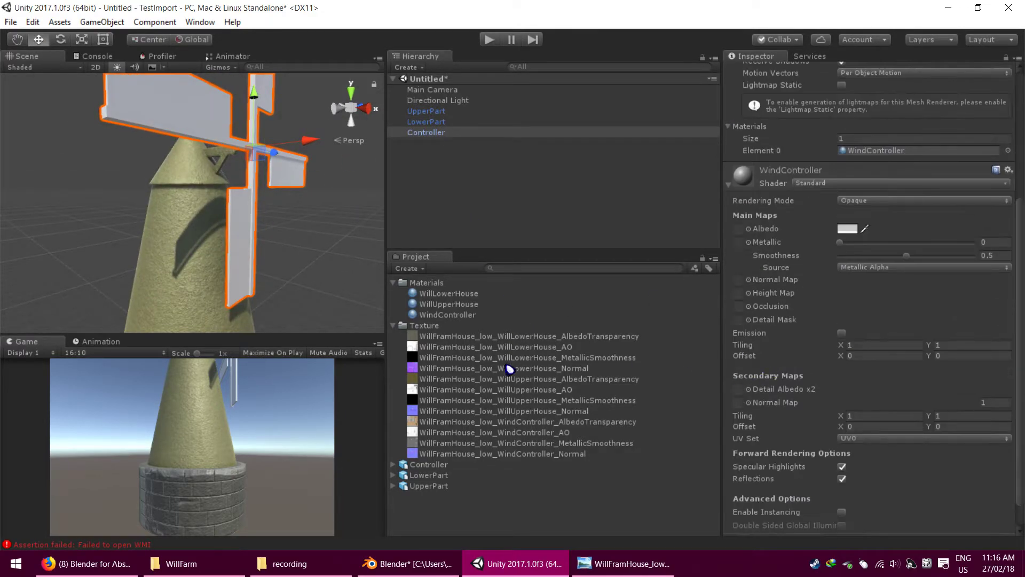
{"action": "left_click_drag", "start_coordinate": [557, 422], "coordinate": [738, 306]}
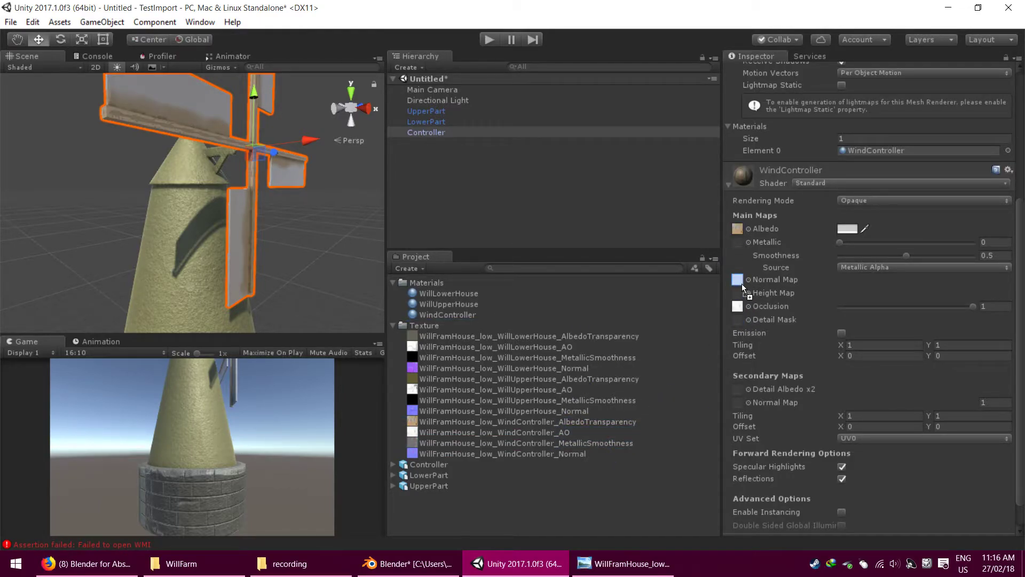
{"action": "left_click_drag", "start_coordinate": [746, 247], "coordinate": [745, 246]}
{"action": "left_click_drag", "start_coordinate": [750, 288], "coordinate": [748, 283]}
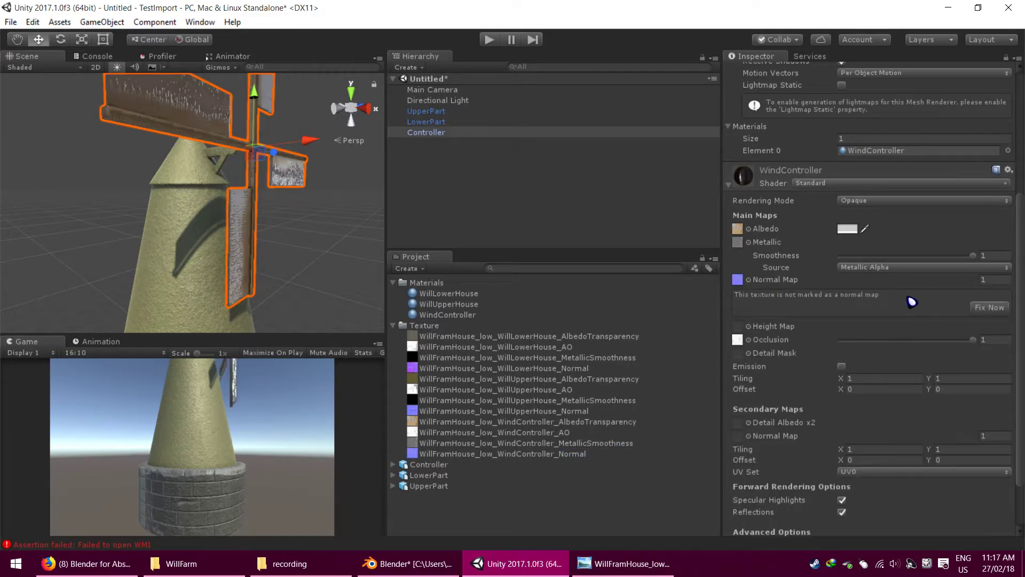
Step: Mark the WindController normal texture as a normal map with Fix Now and rotate the Controller blades freehand
{"action": "left_click_drag", "start_coordinate": [270, 228], "coordinate": [170, 142], "text": "alt"}
{"action": "key", "text": "e"}
{"action": "left_click_drag", "start_coordinate": [197, 177], "coordinate": [286, 207]}
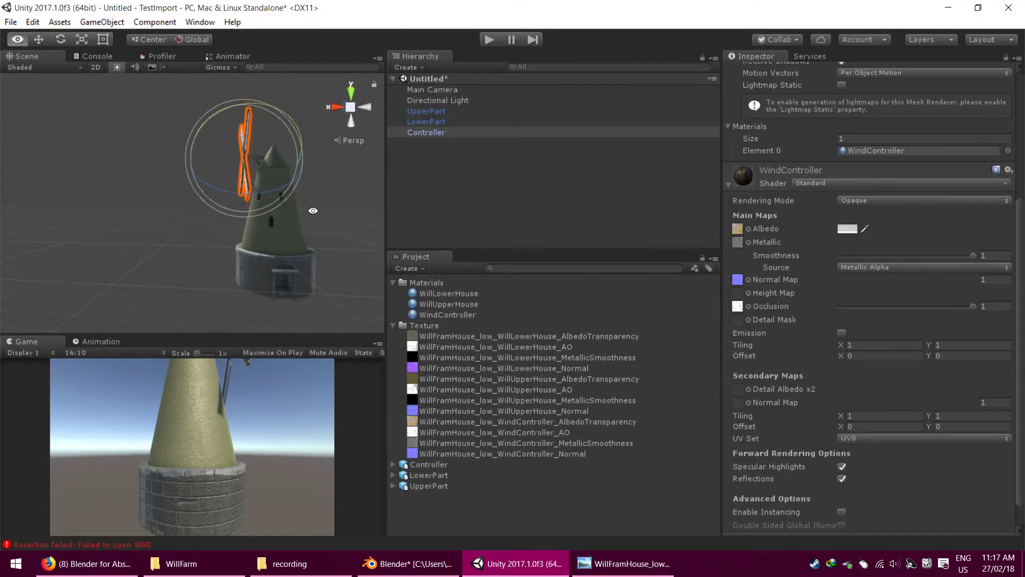
Step: Switch to Blender, expand the 3D view over the image editor area and widen the Properties editor
{"action": "key", "text": "alt+Tab"}
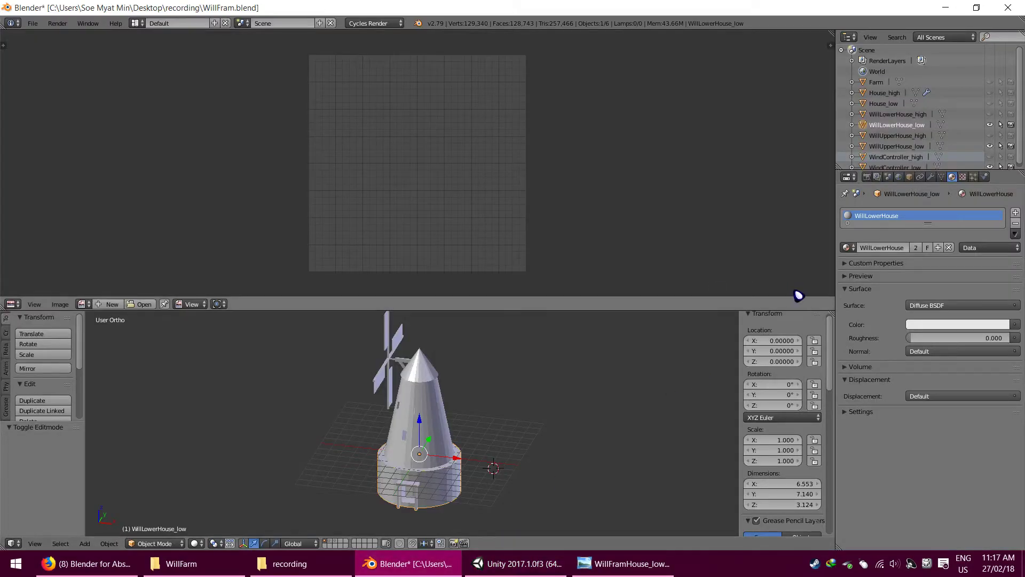
{"action": "left_click_drag", "start_coordinate": [835, 311], "coordinate": [705, 275]}
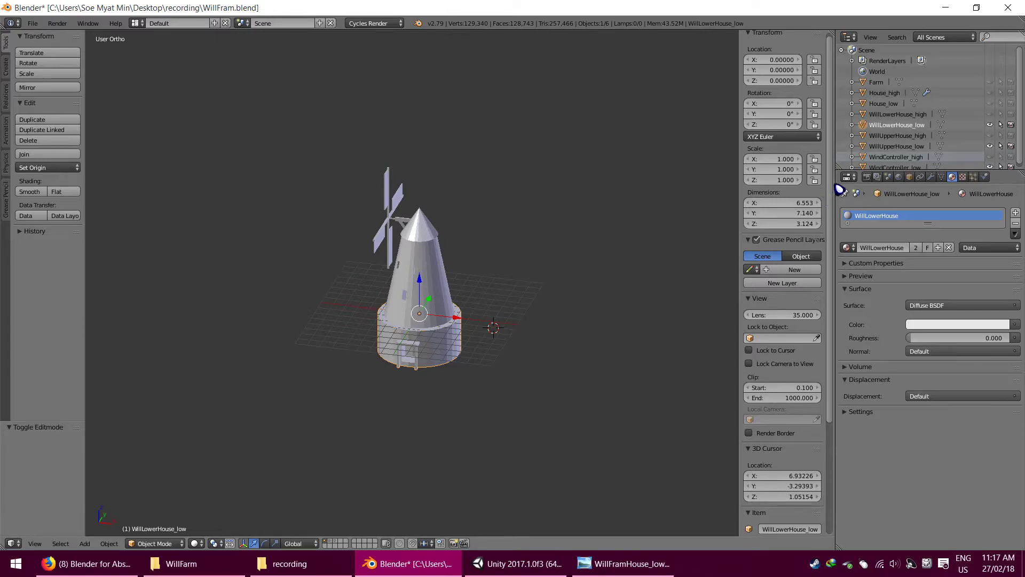
{"action": "left_click_drag", "start_coordinate": [840, 190], "coordinate": [571, 253]}
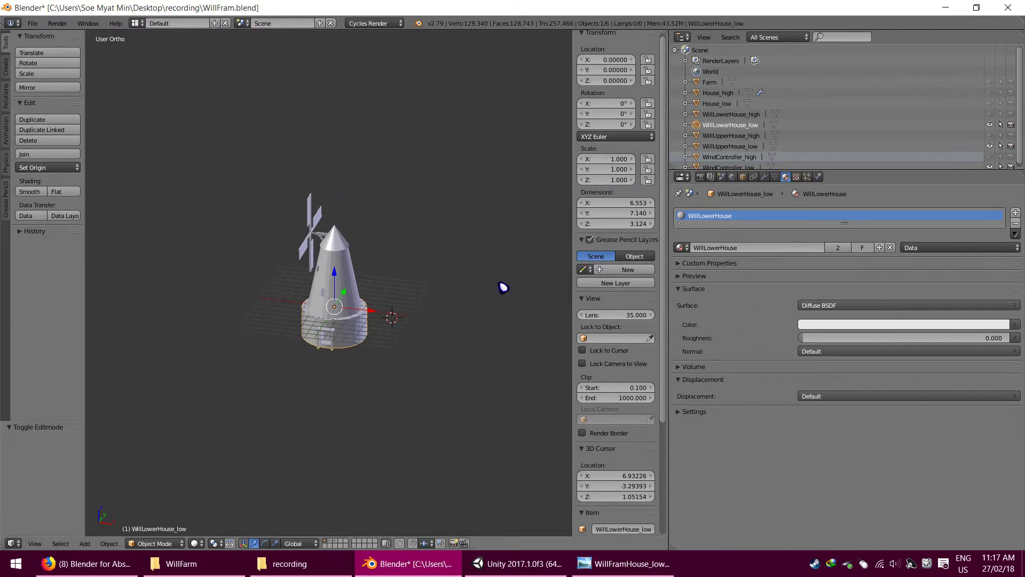
{"action": "left_click", "coordinate": [378, 339]}
{"action": "scroll", "coordinate": [316, 311], "scroll_direction": "up", "scroll_amount": 6}
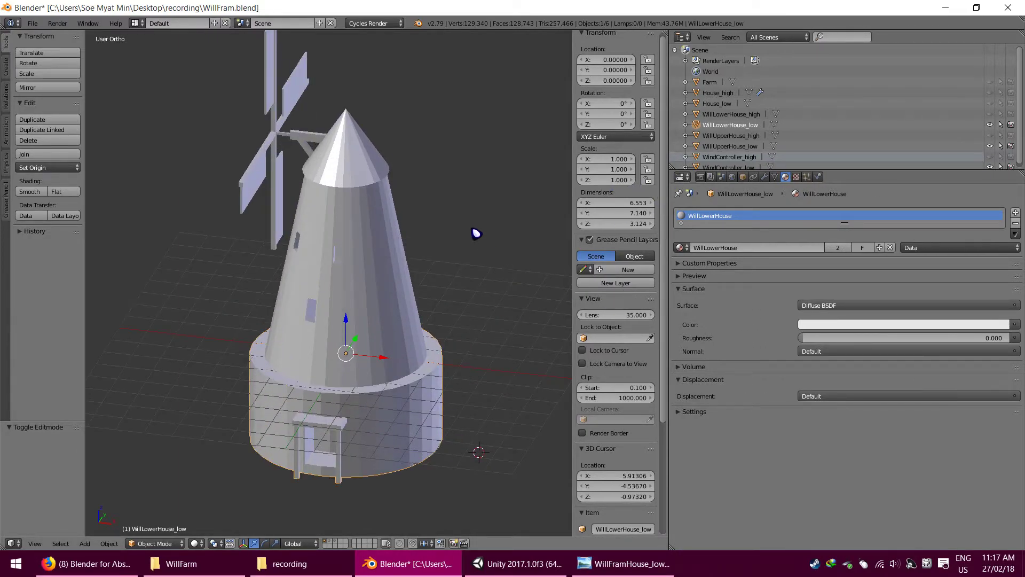
Step: Switch to an empty layer and add a cube mesh at the world origin
{"action": "left_click", "coordinate": [348, 543]}
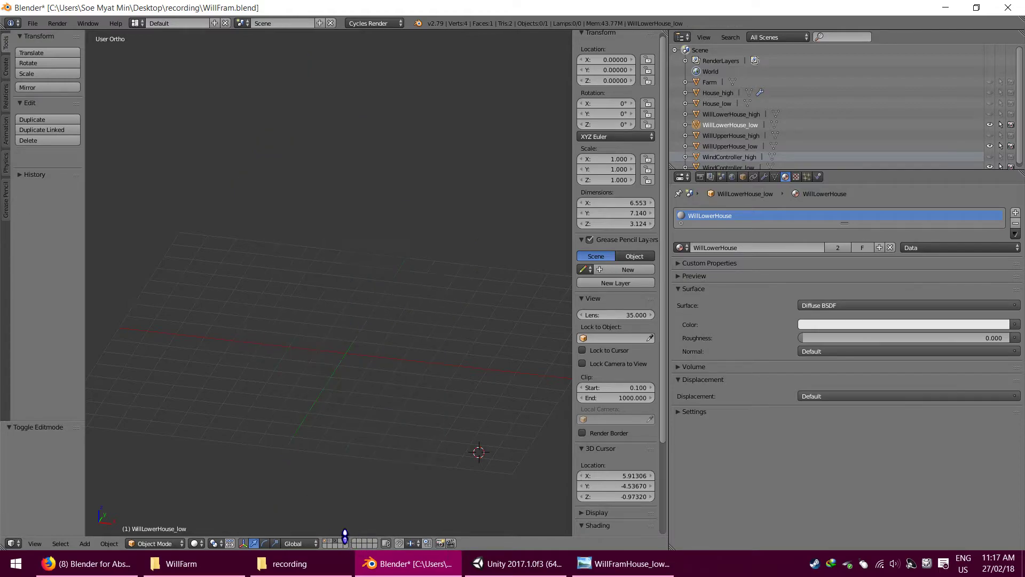
{"action": "key", "text": "shift+a"}
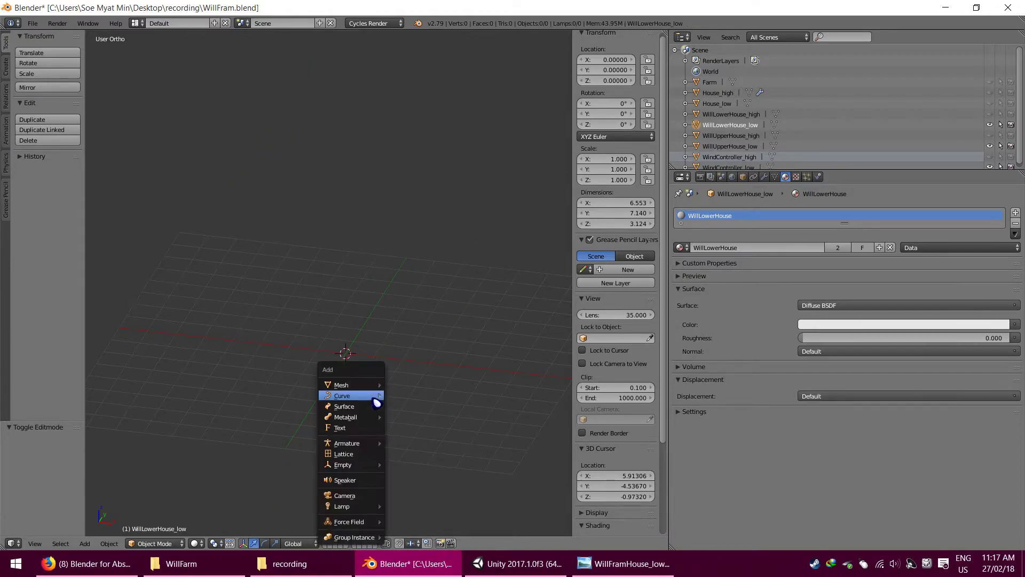
{"action": "mouse_move", "coordinate": [355, 418]}
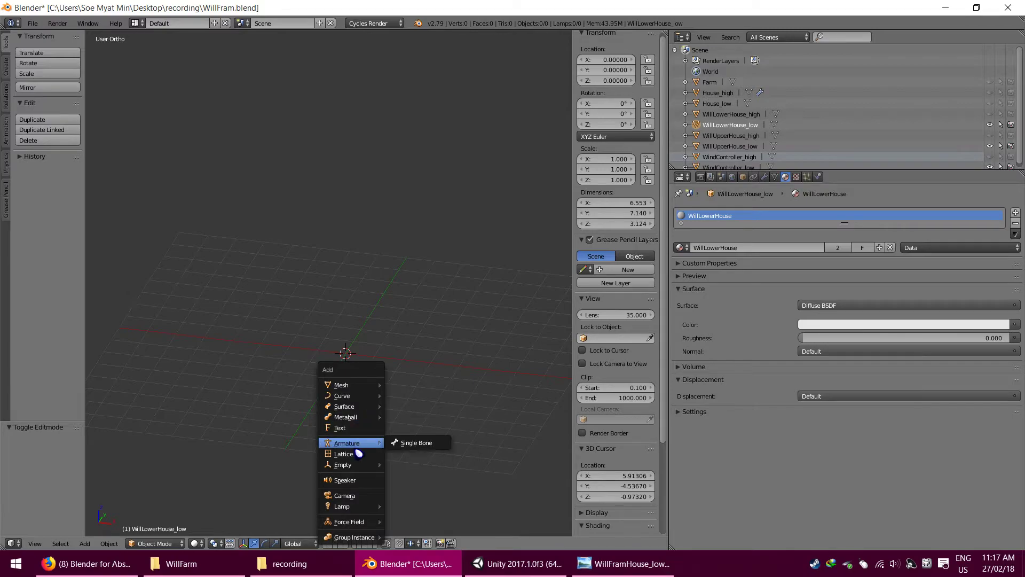
{"action": "mouse_move", "coordinate": [365, 388]}
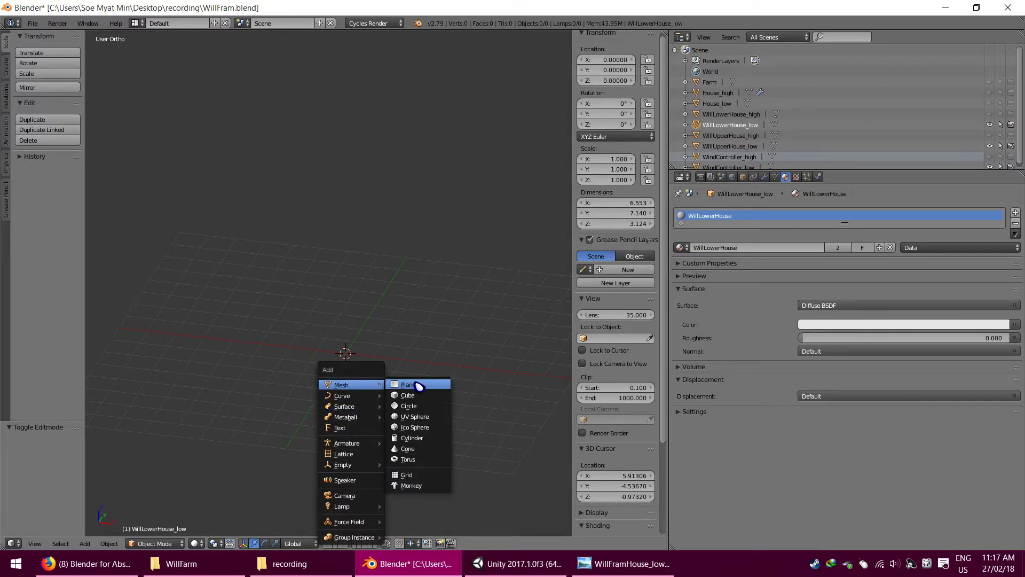
{"action": "left_click", "coordinate": [415, 400]}
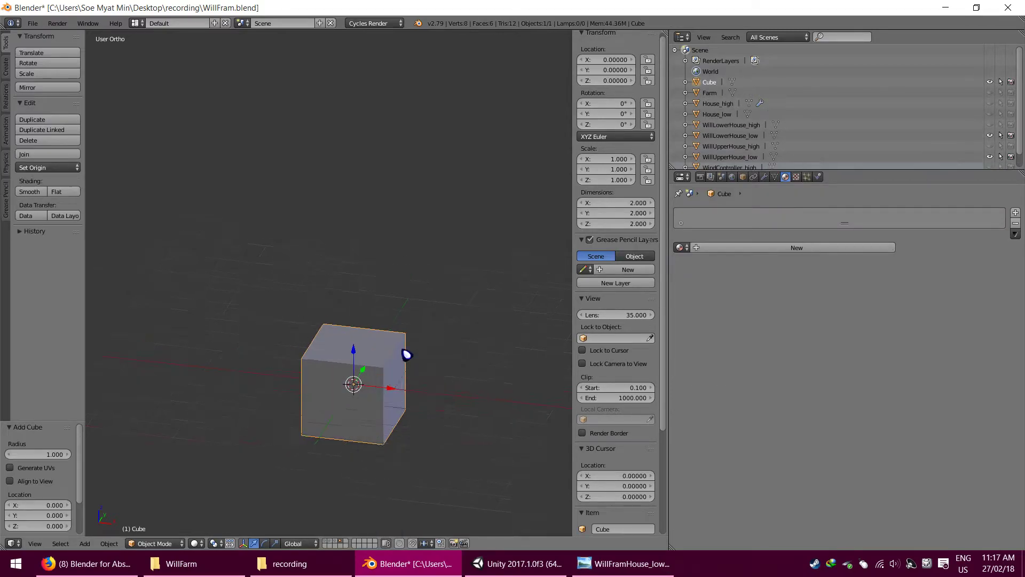
Step: Extrude the cube's top face upward twice, about 2.1 units each, to form a three-segment column
{"action": "scroll", "coordinate": [403, 349], "scroll_direction": "up", "scroll_amount": 4}
{"action": "key", "text": "Tab"}
{"action": "key", "text": "a"}
{"action": "right_click", "coordinate": [450, 372], "text": "shift"}
{"action": "right_click", "coordinate": [320, 354], "text": "shift"}
{"action": "key", "text": "e"}
{"action": "left_click", "coordinate": [368, 251]}
{"action": "key", "text": "e"}
{"action": "left_click", "coordinate": [373, 90]}
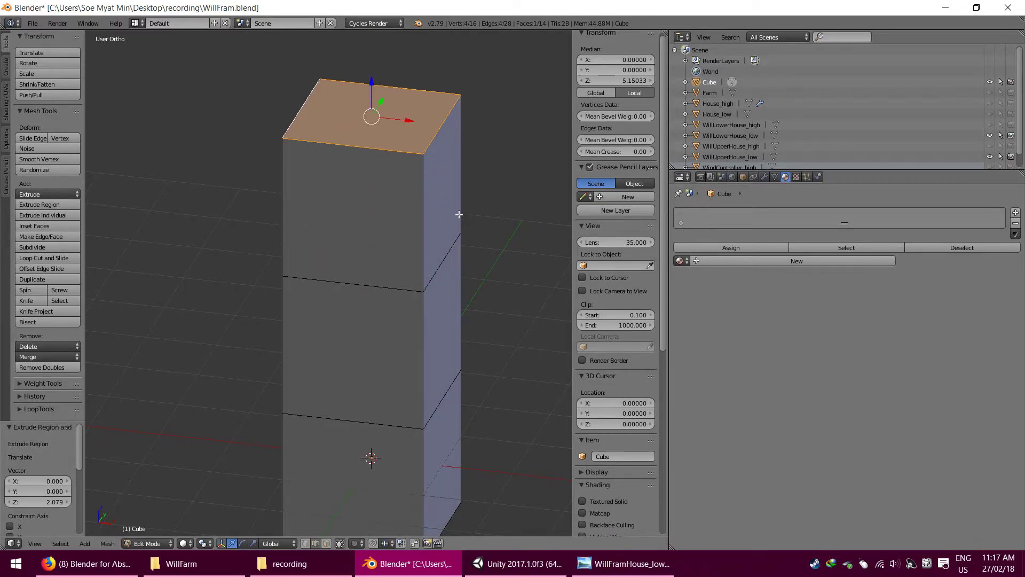
Step: Select the five outer faces of the column's top segment in face mode and create a new material named Upper
{"action": "key", "text": "ctrl+Tab"}
{"action": "key", "text": "3"}
{"action": "right_click", "coordinate": [450, 208]}
{"action": "right_click", "coordinate": [427, 118], "text": "shift"}
{"action": "right_click", "coordinate": [374, 225], "text": "shift"}
{"action": "middle_click_drag", "start_coordinate": [374, 225], "coordinate": [304, 228]}
{"action": "right_click", "coordinate": [304, 228], "text": "shift"}
{"action": "right_click", "coordinate": [189, 215], "text": "shift"}
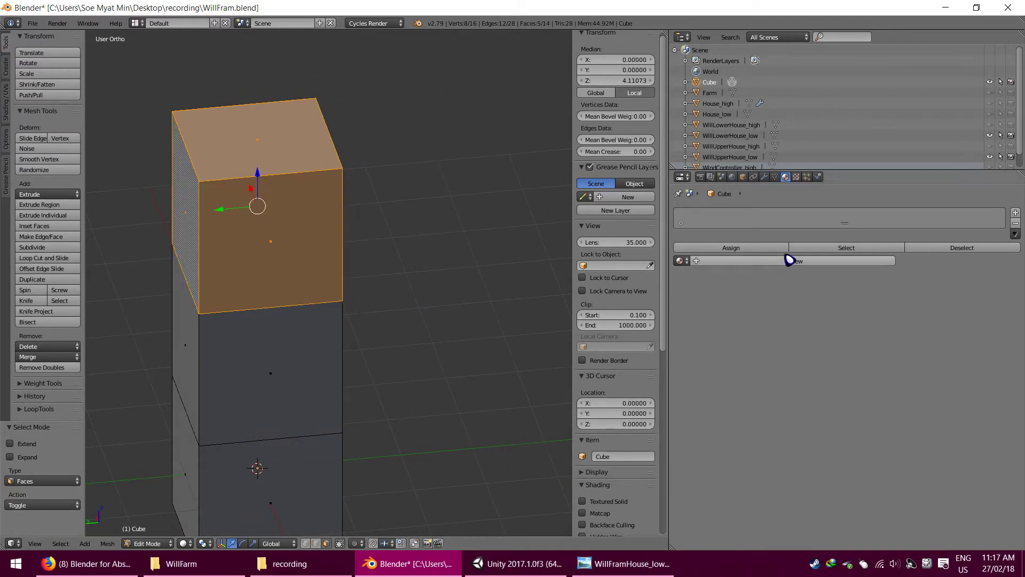
{"action": "left_click", "coordinate": [851, 258]}
{"action": "left_click", "coordinate": [819, 261]}
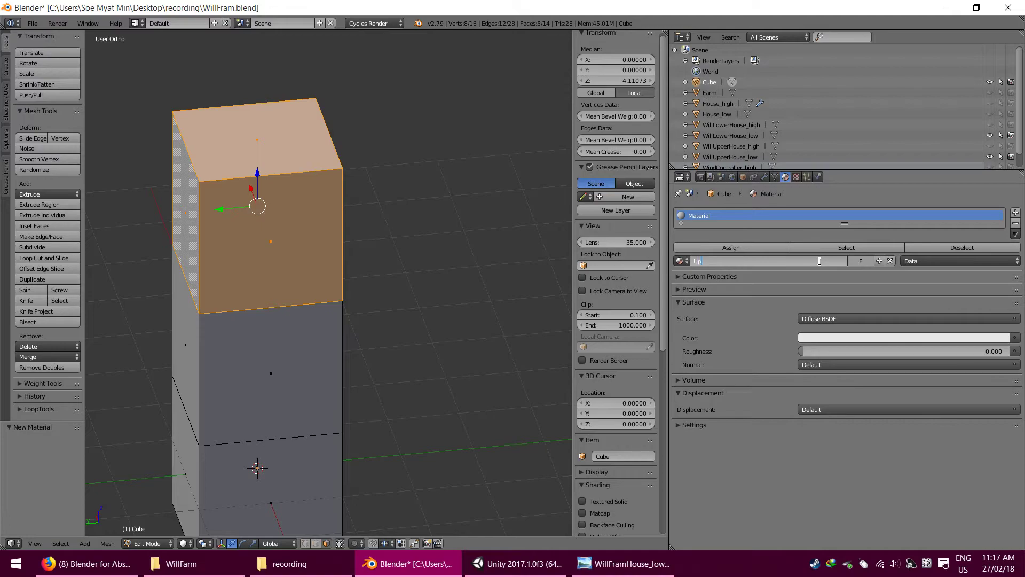
{"action": "key", "text": "Return"}
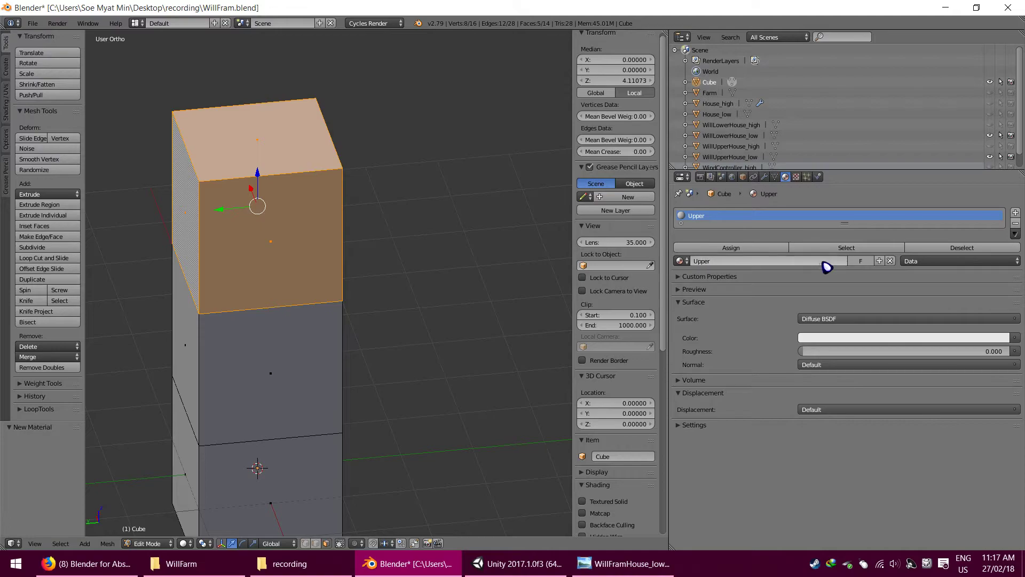
Step: Select the four side faces of the middle segment and rename the material as Mid
{"action": "right_click", "coordinate": [305, 362]}
{"action": "right_click", "coordinate": [175, 362], "text": "shift"}
{"action": "middle_click_drag", "start_coordinate": [175, 362], "coordinate": [297, 374]}
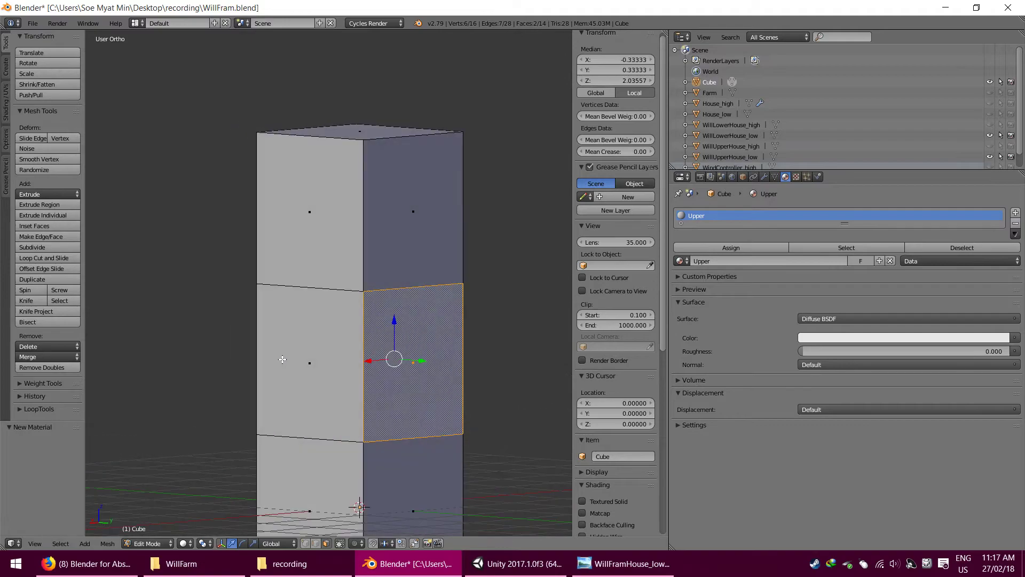
{"action": "right_click", "coordinate": [296, 374], "text": "alt"}
{"action": "left_click", "coordinate": [729, 259]}
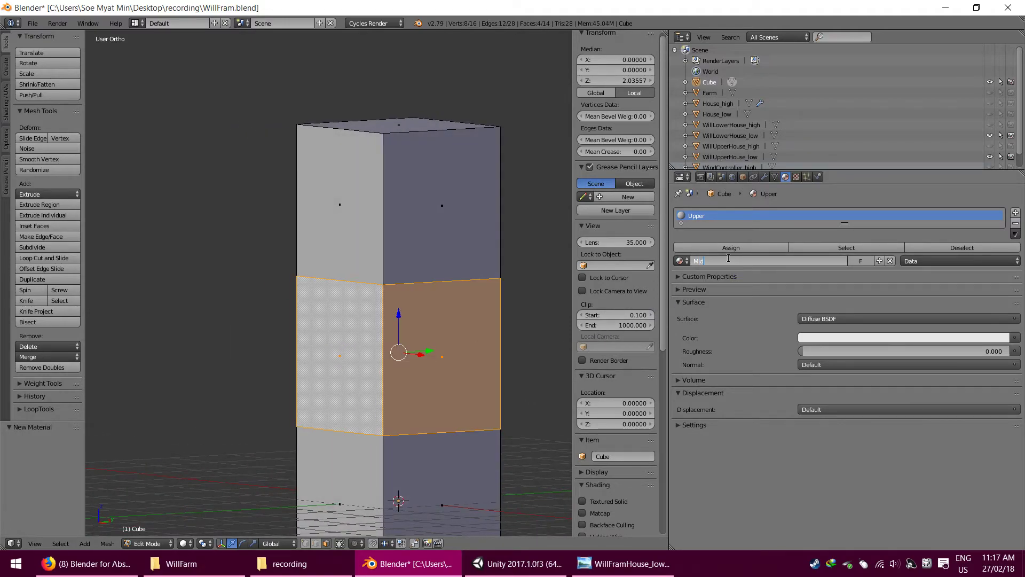
{"action": "type", "text": "Mid"}
{"action": "key", "text": "Return"}
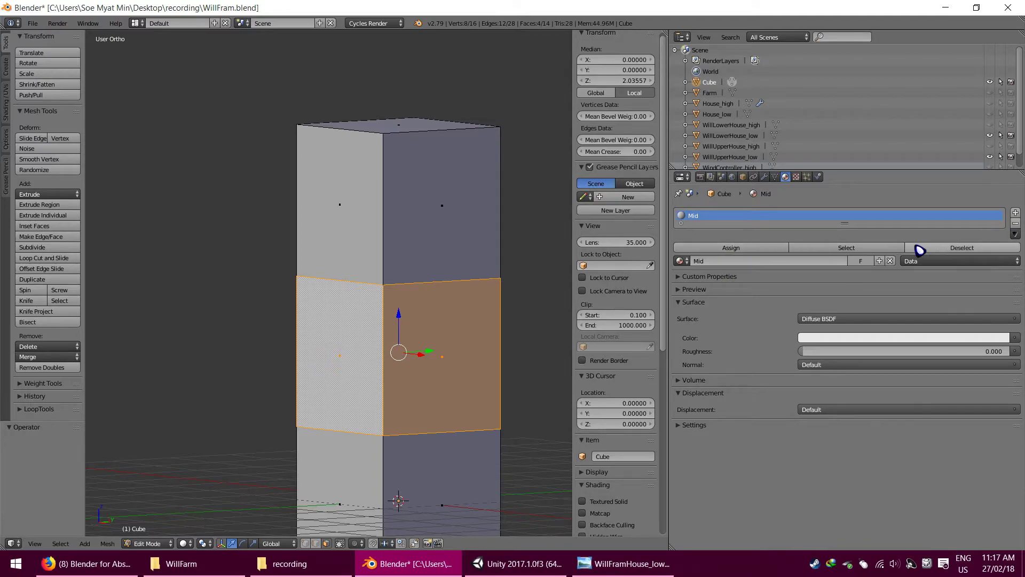
Step: Reselect the top segment's five faces, restore the material name Upper and assign the material to them
{"action": "left_click", "coordinate": [504, 274]}
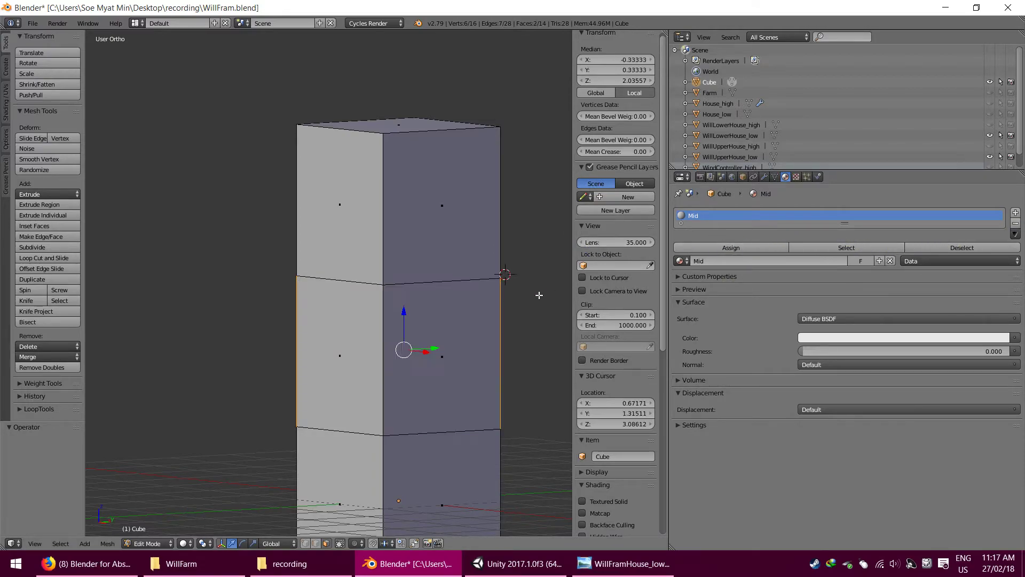
{"action": "right_click", "coordinate": [478, 261]}
{"action": "left_click", "coordinate": [710, 261]}
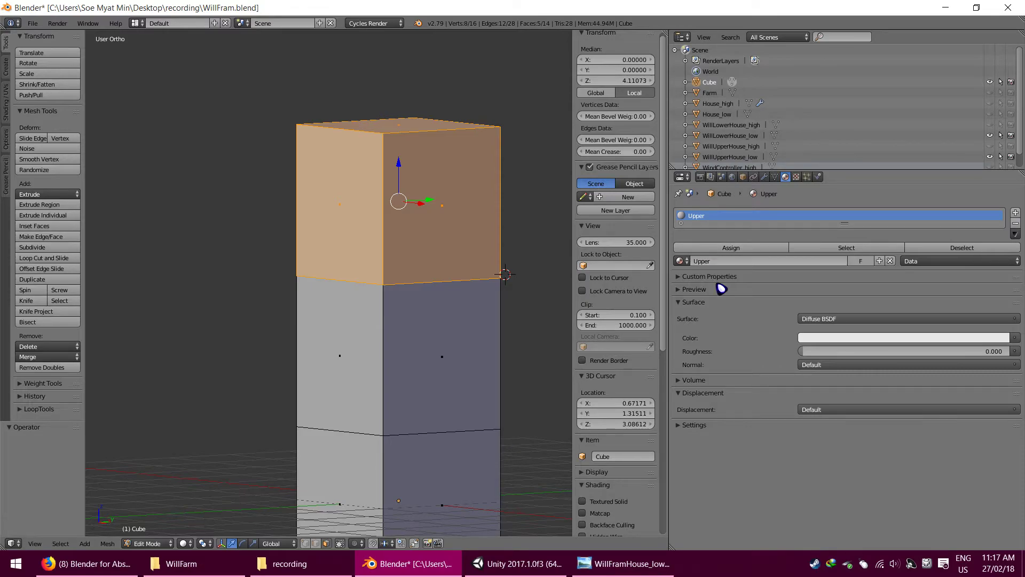
{"action": "left_click", "coordinate": [731, 248]}
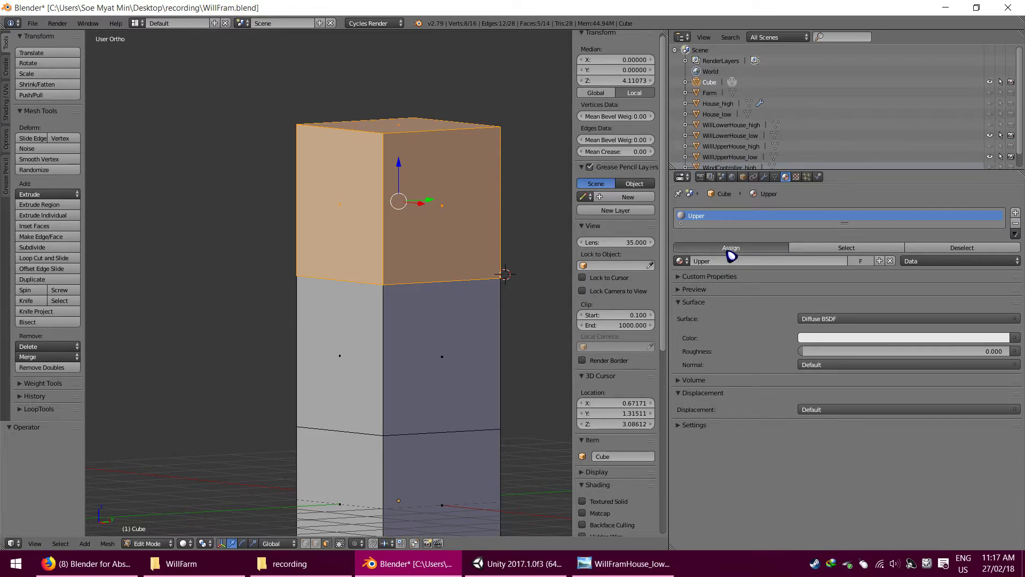
Step: Add a second material slot, select the middle segment's four side faces and rename the first slot's material as Middle
{"action": "left_click", "coordinate": [1016, 213]}
{"action": "left_click", "coordinate": [460, 322]}
{"action": "right_click", "coordinate": [443, 347]}
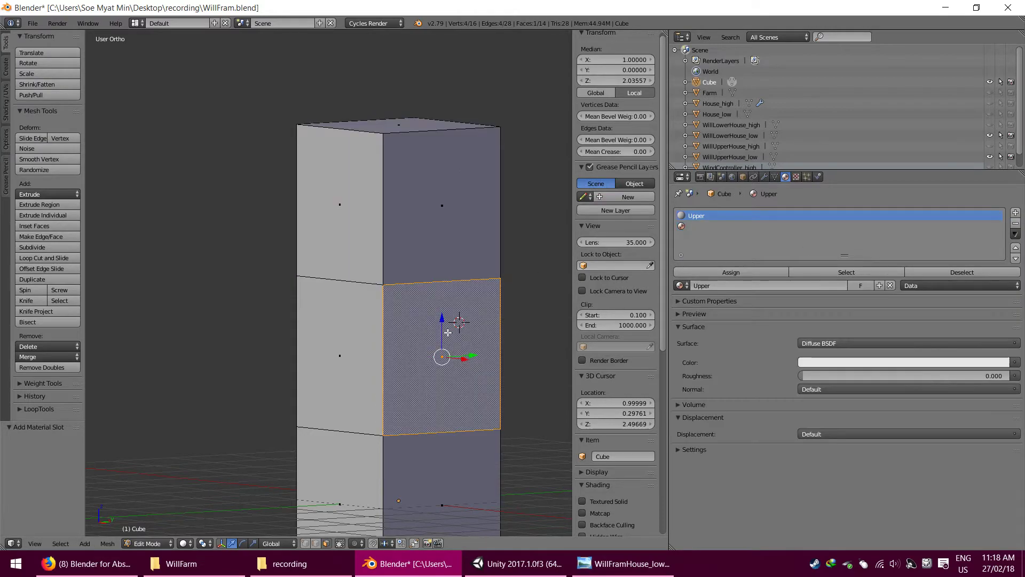
{"action": "right_click", "coordinate": [351, 355]}
{"action": "right_click", "coordinate": [443, 353], "text": "shift"}
{"action": "middle_click_drag", "start_coordinate": [442, 353], "coordinate": [206, 320]}
{"action": "right_click", "coordinate": [211, 340], "text": "shift"}
{"action": "left_click", "coordinate": [740, 285]}
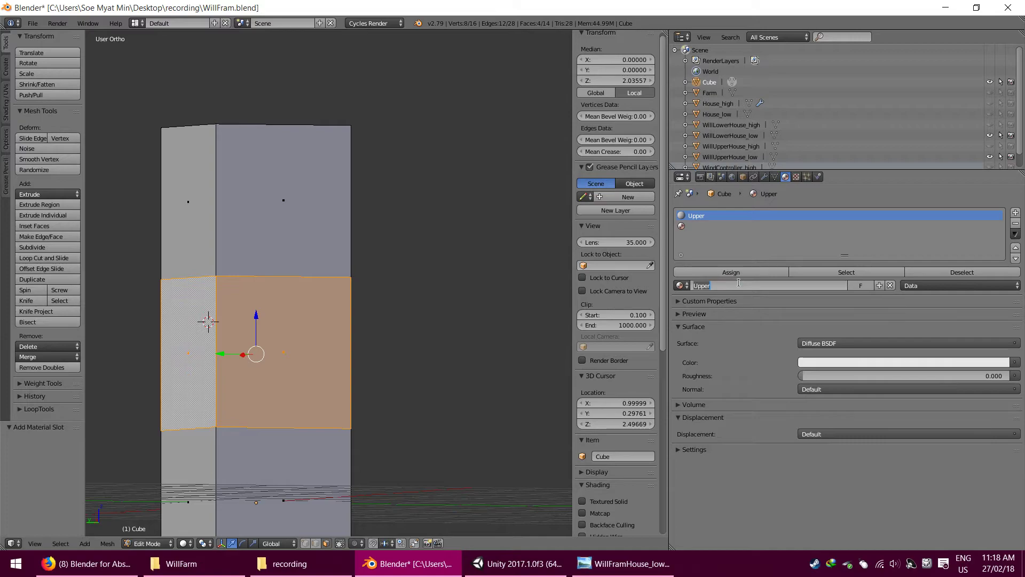
{"action": "key", "text": "Return"}
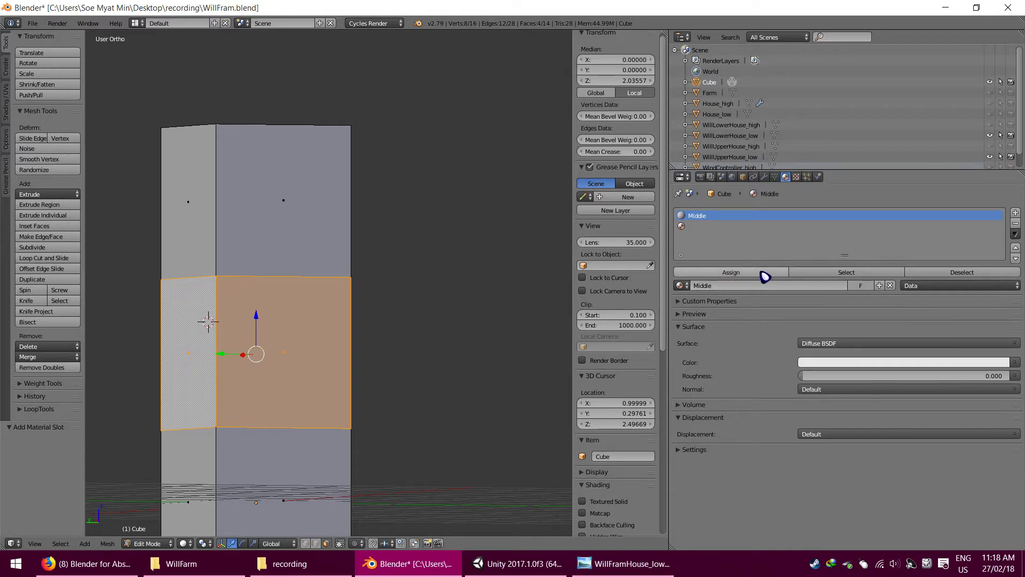
Step: Assign the second material slot to the middle segment's faces, then select the top segment's five faces and rename their material as Upper
{"action": "left_click", "coordinate": [765, 276]}
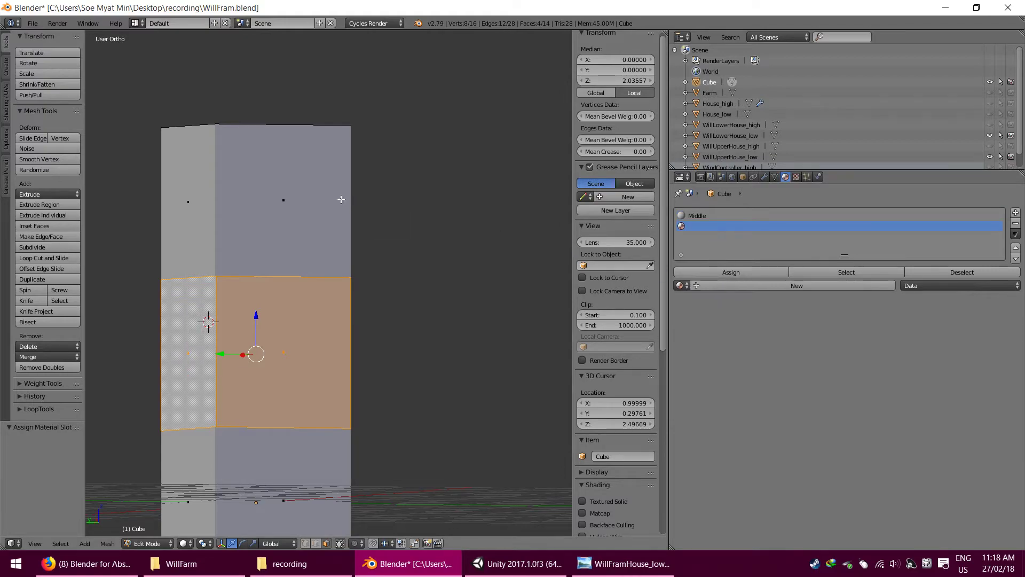
{"action": "right_click", "coordinate": [283, 203]}
{"action": "middle_click_drag", "start_coordinate": [155, 205], "coordinate": [300, 230]}
{"action": "right_click", "coordinate": [297, 150], "text": "shift"}
{"action": "right_click", "coordinate": [222, 228], "text": "shift"}
{"action": "right_click", "coordinate": [350, 208], "text": "shift"}
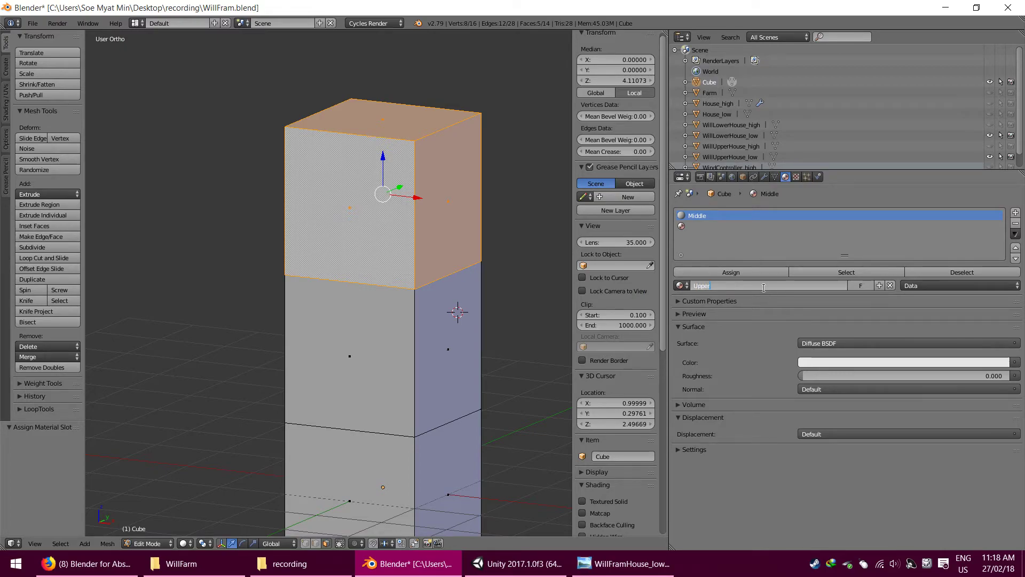
Step: Create a new material named Middle in the column's second material slot
{"action": "left_click", "coordinate": [712, 226]}
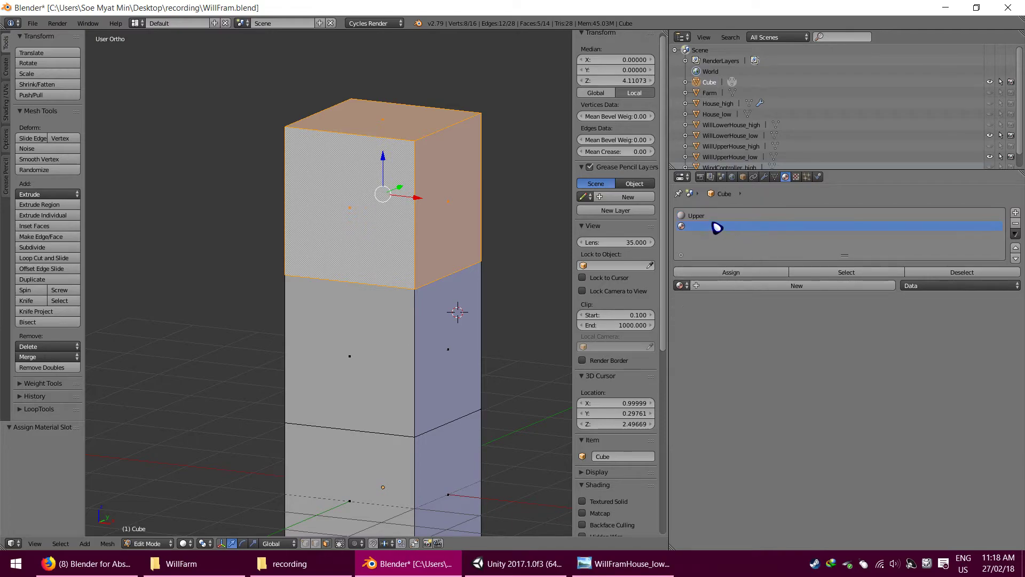
{"action": "left_click", "coordinate": [740, 285]}
{"action": "left_click", "coordinate": [739, 285]}
{"action": "type", "text": "Middle"}
{"action": "key", "text": "Return"}
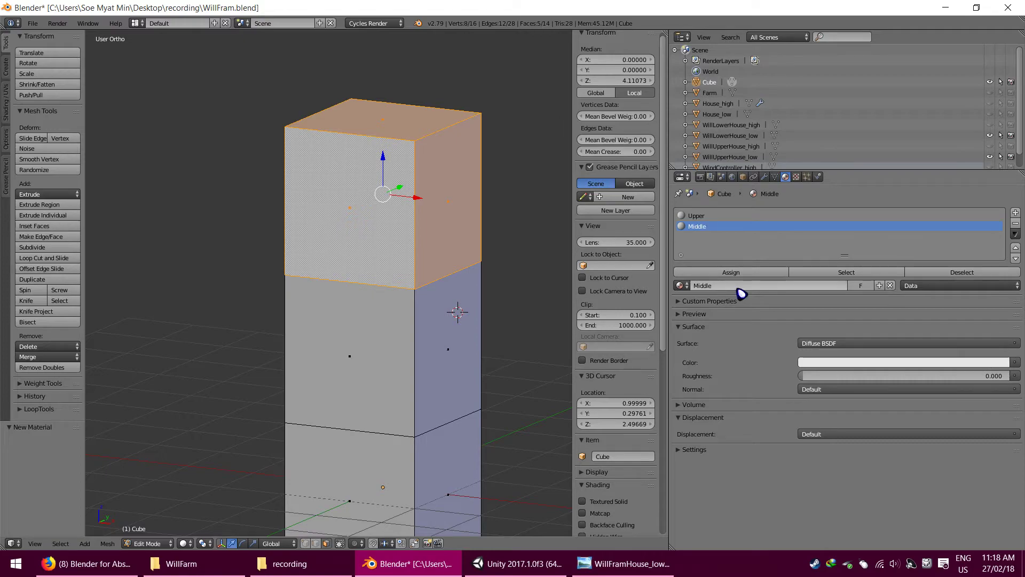
Step: Add a third material slot and create a new material named Lower in it
{"action": "left_click", "coordinate": [1015, 212]}
{"action": "left_click", "coordinate": [732, 285]}
{"action": "left_click", "coordinate": [729, 286]}
{"action": "type", "text": "Lower"}
{"action": "key", "text": "Return"}
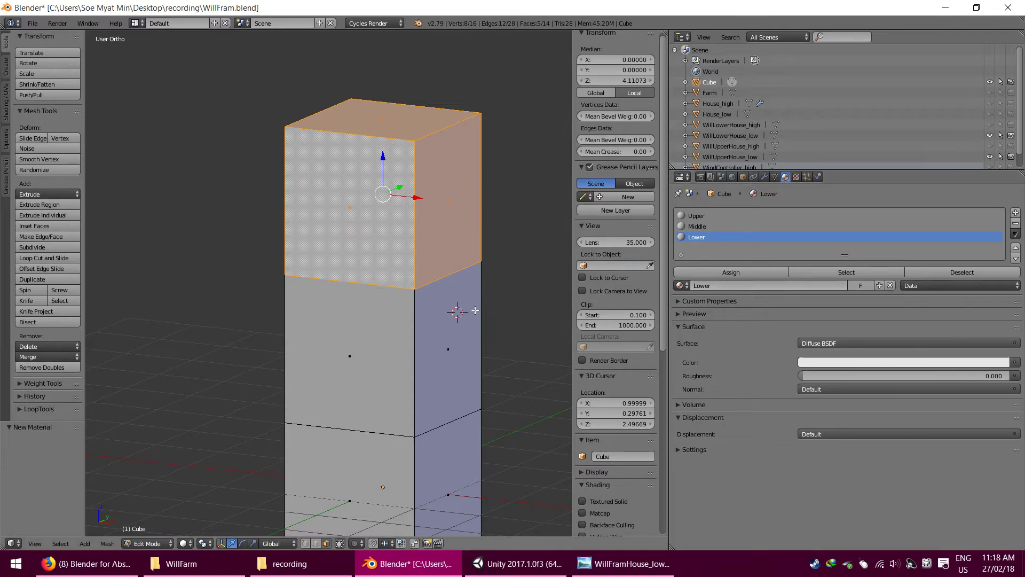
Step: Select the four side faces of the middle segment and assign the Middle material to them
{"action": "right_click", "coordinate": [369, 359]}
{"action": "right_click", "coordinate": [428, 348], "text": "alt"}
{"action": "middle_click_drag", "start_coordinate": [429, 348], "coordinate": [291, 359]}
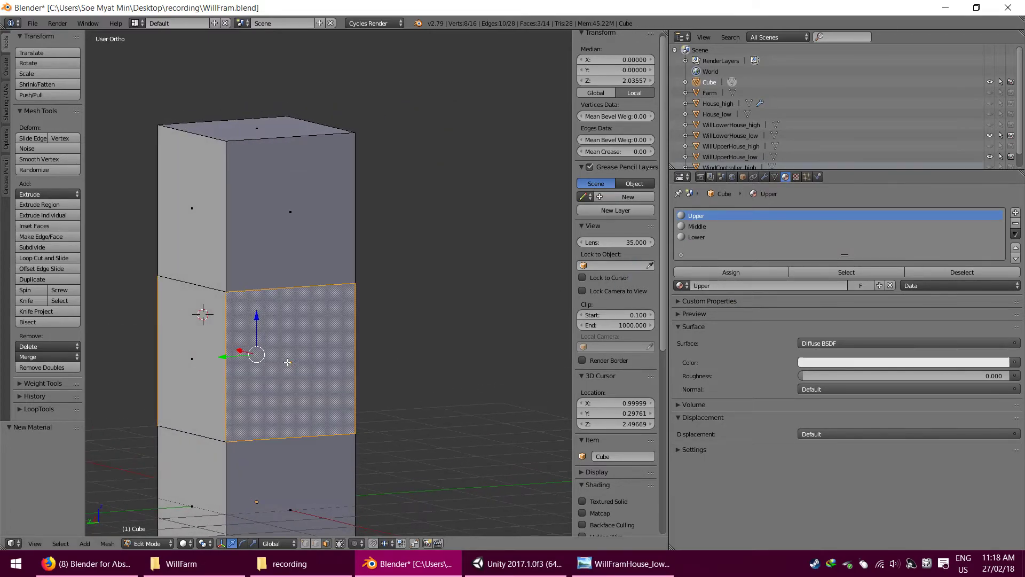
{"action": "left_click", "coordinate": [731, 272]}
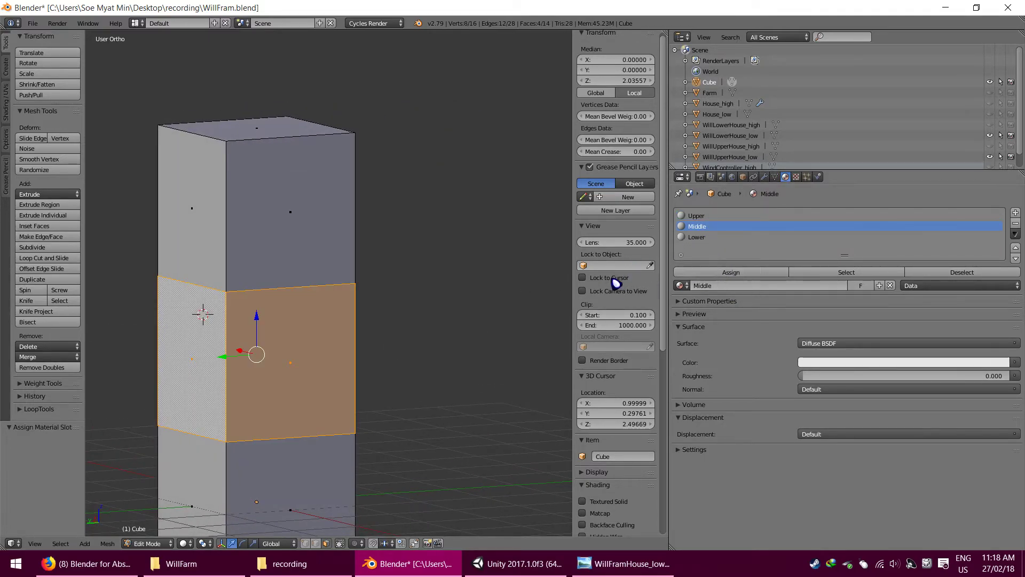
Step: Select the five outer faces of the top segment and assign the Upper material to them
{"action": "right_click", "coordinate": [291, 211]}
{"action": "right_click", "coordinate": [190, 180], "text": "shift"}
{"action": "middle_click_drag", "start_coordinate": [191, 179], "coordinate": [331, 203]}
{"action": "right_click", "coordinate": [446, 225], "text": "shift"}
{"action": "right_click", "coordinate": [342, 224], "text": "shift"}
{"action": "left_click", "coordinate": [718, 274]}
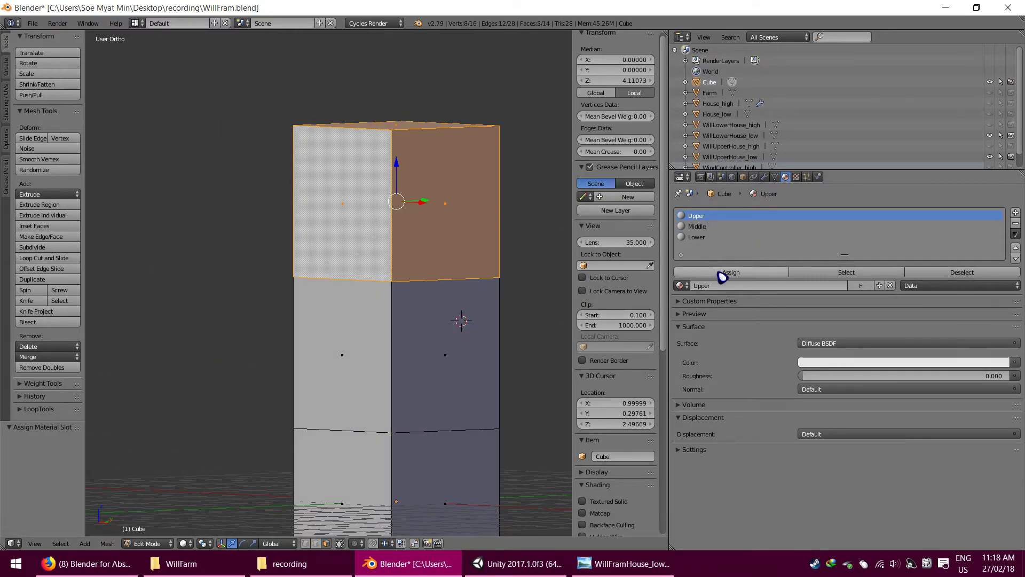
Step: Select the outer faces of the column's bottom segment, assign the Lower material to them and deselect everything
{"action": "scroll", "coordinate": [464, 343], "scroll_direction": "down", "scroll_amount": 2}
{"action": "middle_click_drag", "start_coordinate": [464, 343], "coordinate": [459, 291], "text": "shift"}
{"action": "right_click", "coordinate": [396, 385]}
{"action": "right_click", "coordinate": [307, 397], "text": "shift"}
{"action": "middle_click_drag", "start_coordinate": [307, 397], "coordinate": [396, 371]}
{"action": "right_click", "coordinate": [343, 388], "text": "shift"}
{"action": "right_click", "coordinate": [273, 389], "text": "shift"}
{"action": "right_click", "coordinate": [326, 396], "text": "shift"}
{"action": "middle_click_drag", "start_coordinate": [309, 408], "coordinate": [360, 359]}
{"action": "right_click", "coordinate": [288, 353], "text": "shift"}
{"action": "middle_click_drag", "start_coordinate": [278, 336], "coordinate": [398, 339]}
{"action": "right_click", "coordinate": [385, 294], "text": "shift"}
{"action": "middle_click_drag", "start_coordinate": [387, 294], "coordinate": [368, 332]}
{"action": "left_click", "coordinate": [700, 237]}
{"action": "left_click", "coordinate": [730, 274]}
{"action": "scroll", "coordinate": [374, 288], "scroll_direction": "down", "scroll_amount": 3}
{"action": "middle_click_drag", "start_coordinate": [374, 288], "coordinate": [299, 288]}
{"action": "key", "text": "a"}
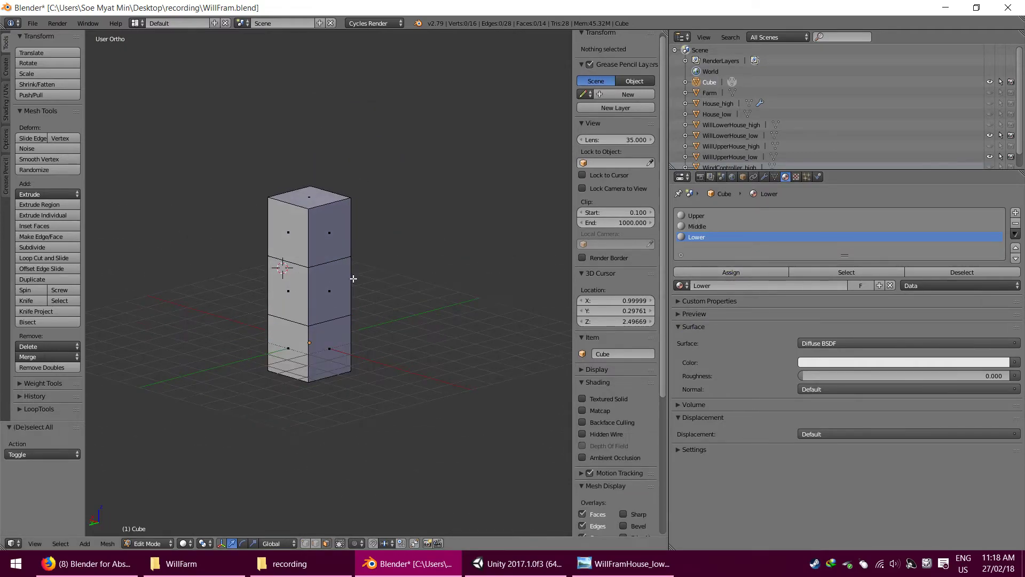
Step: Select all faces of the column in Edit Mode and unwrap them with Smart UV Project at a 66 angle limit
{"action": "key", "text": "Tab"}
{"action": "key", "text": "a"}
{"action": "key", "text": "a"}
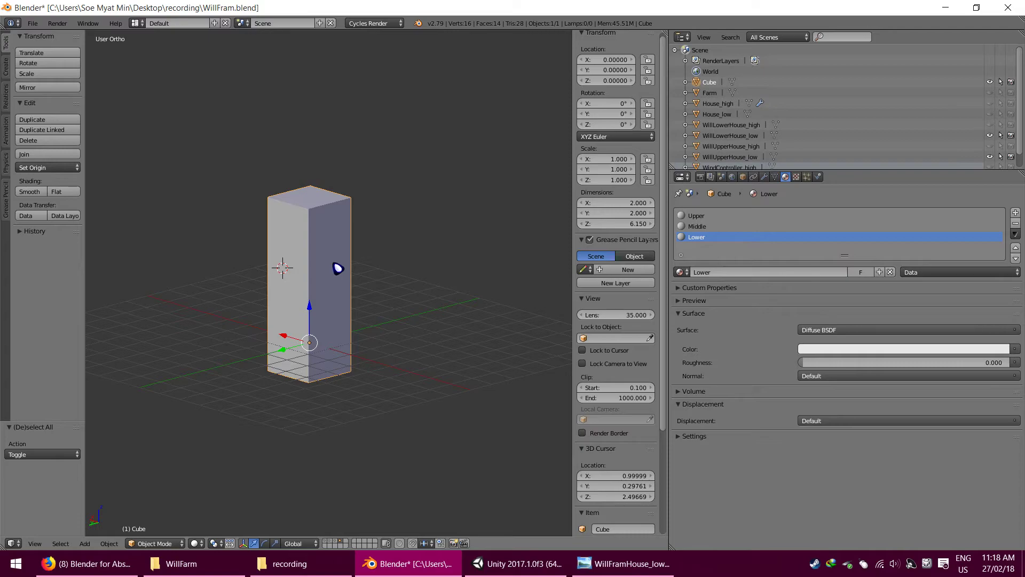
{"action": "key", "text": "Tab"}
{"action": "key", "text": "a"}
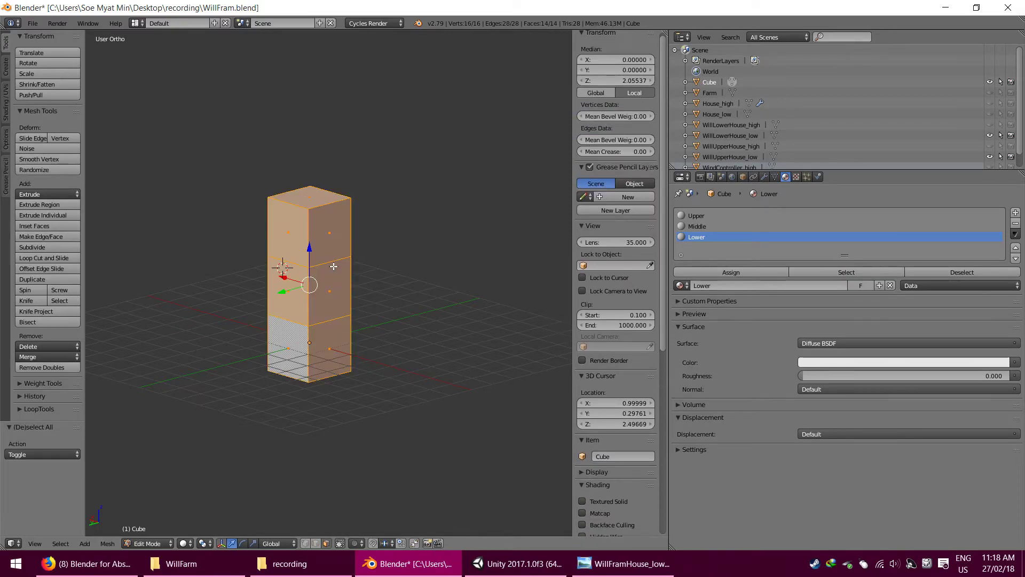
{"action": "key", "text": "u"}
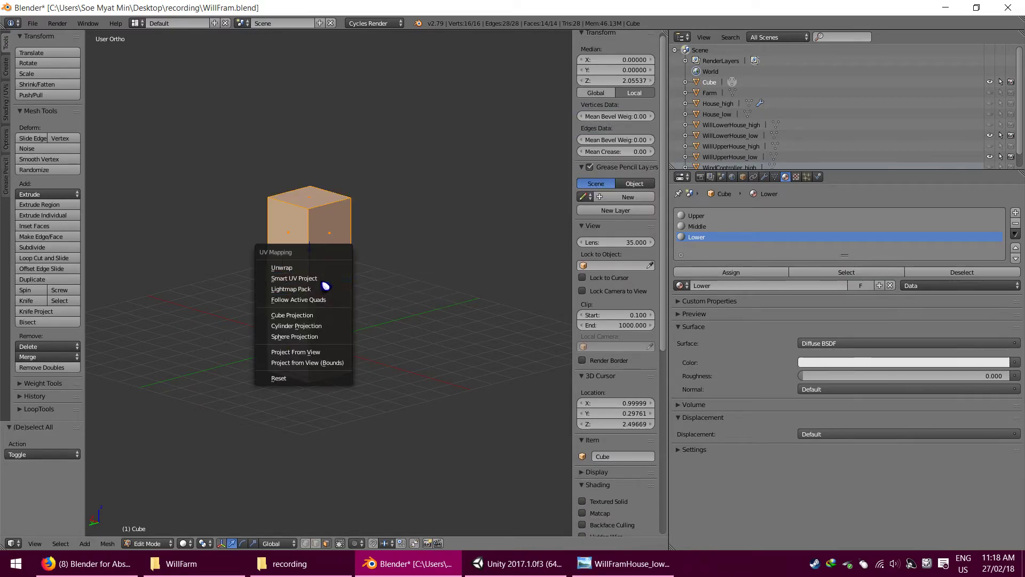
{"action": "left_click", "coordinate": [332, 286]}
{"action": "left_click", "coordinate": [353, 359]}
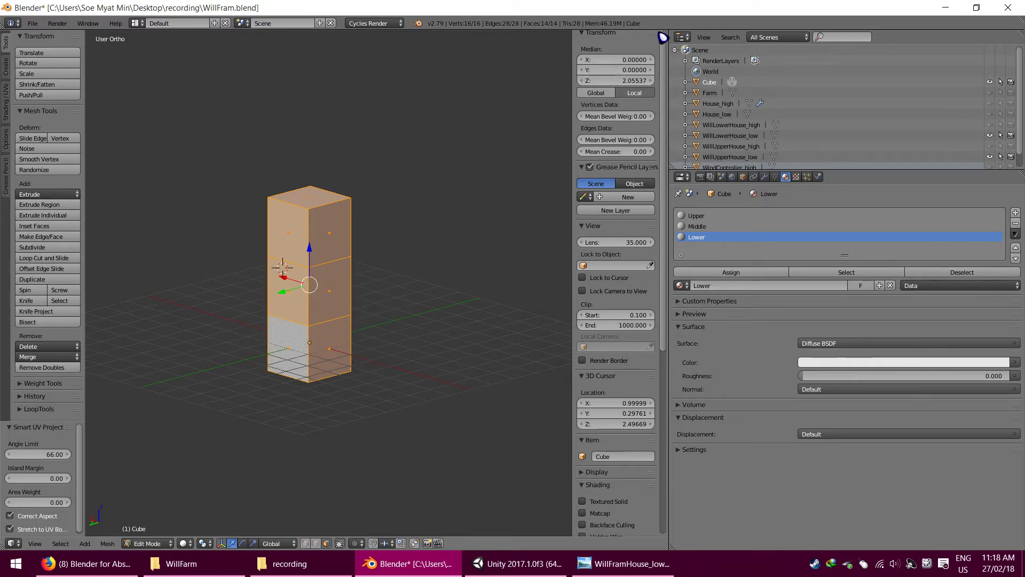
Step: Split the 3D view horizontally and turn the upper area into a UV/Image Editor
{"action": "left_click_drag", "start_coordinate": [3, 548], "coordinate": [24, 319]}
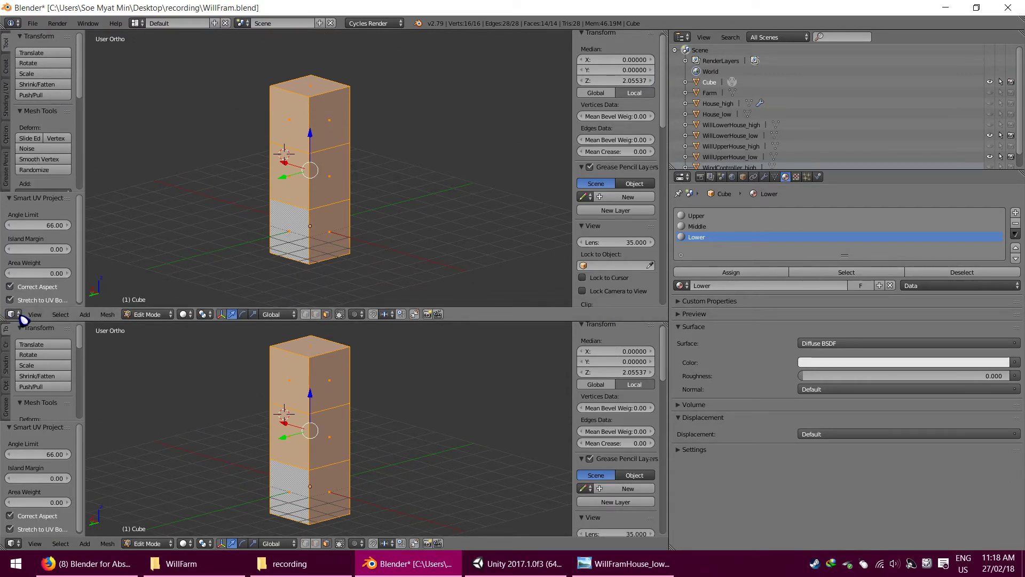
{"action": "left_click", "coordinate": [21, 316]}
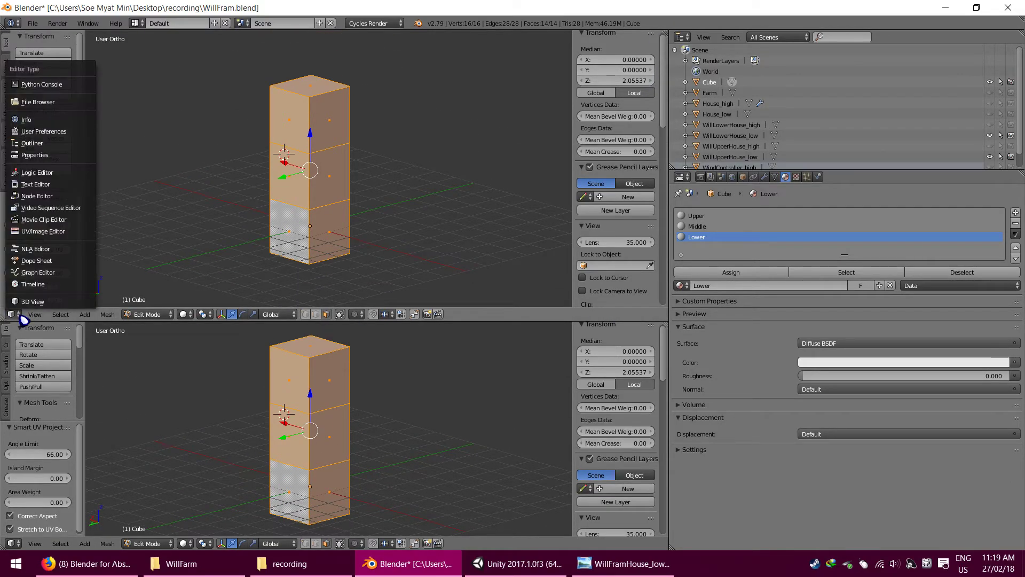
{"action": "left_click", "coordinate": [35, 232]}
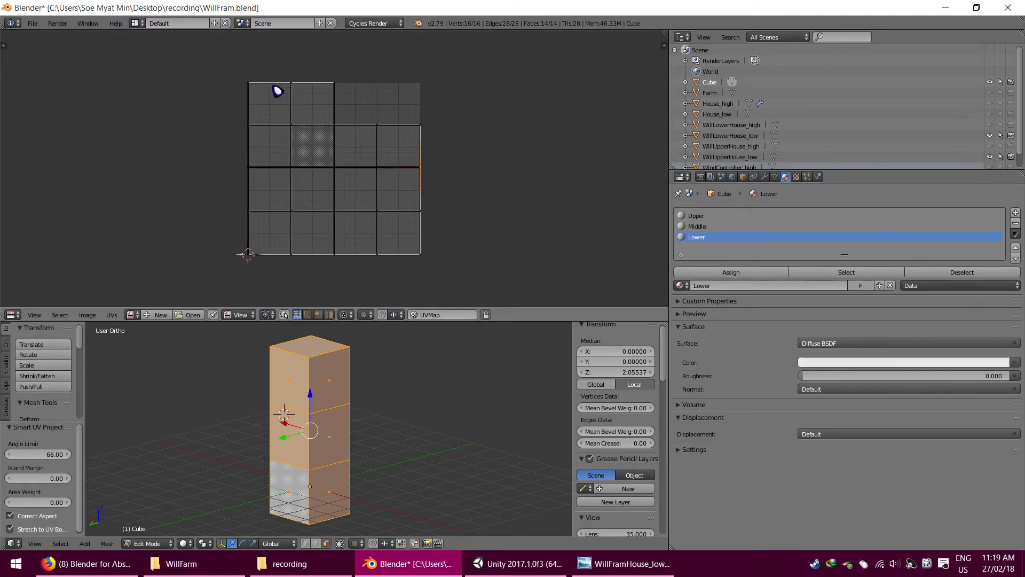
Step: Return to Object Mode and apply the column's rotation and scale
{"action": "left_click", "coordinate": [32, 23]}
{"action": "mouse_move", "coordinate": [48, 236]}
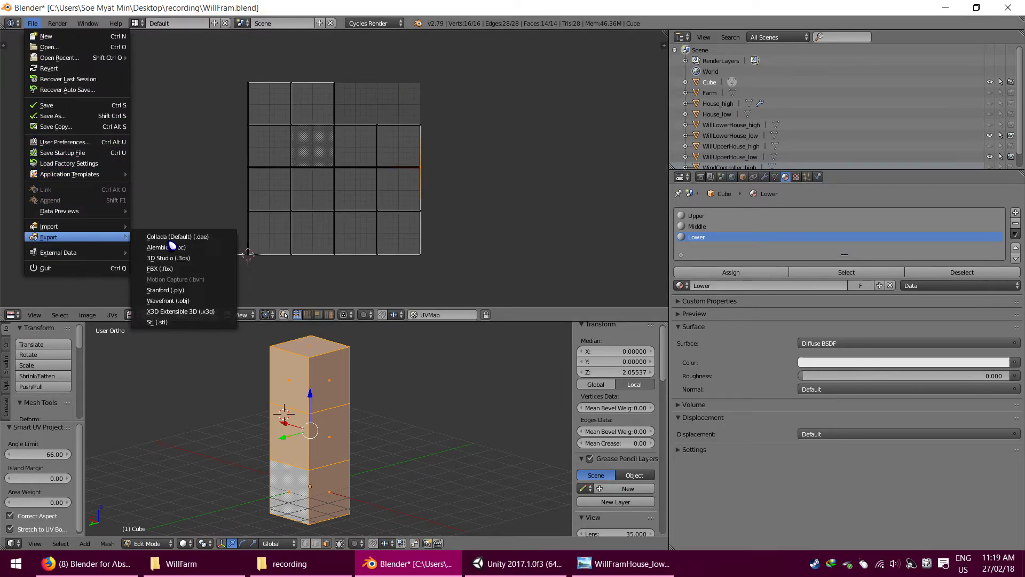
{"action": "key", "text": "Tab"}
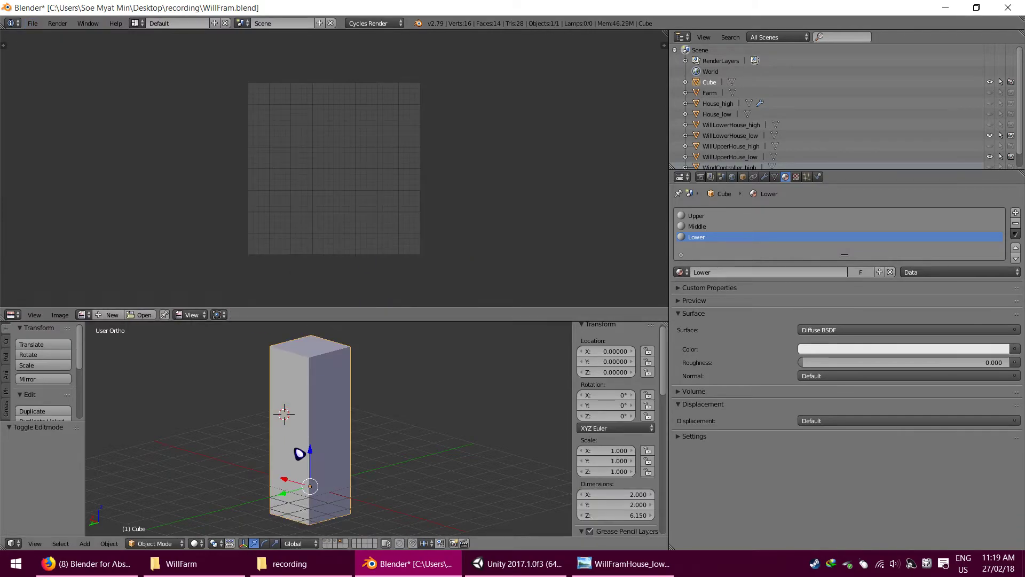
{"action": "middle_click_drag", "start_coordinate": [342, 450], "coordinate": [362, 480]}
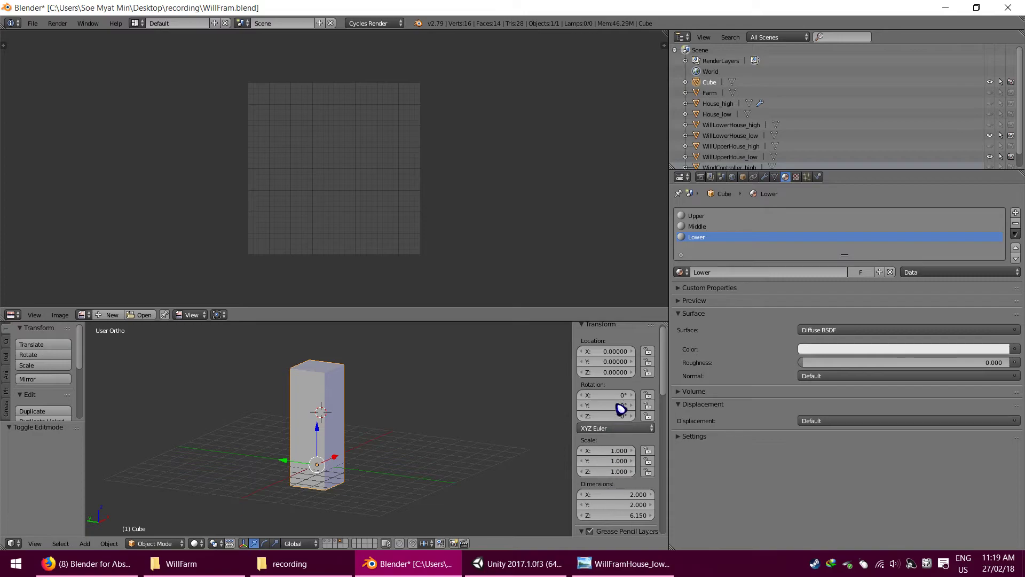
{"action": "key", "text": "ctrl+a"}
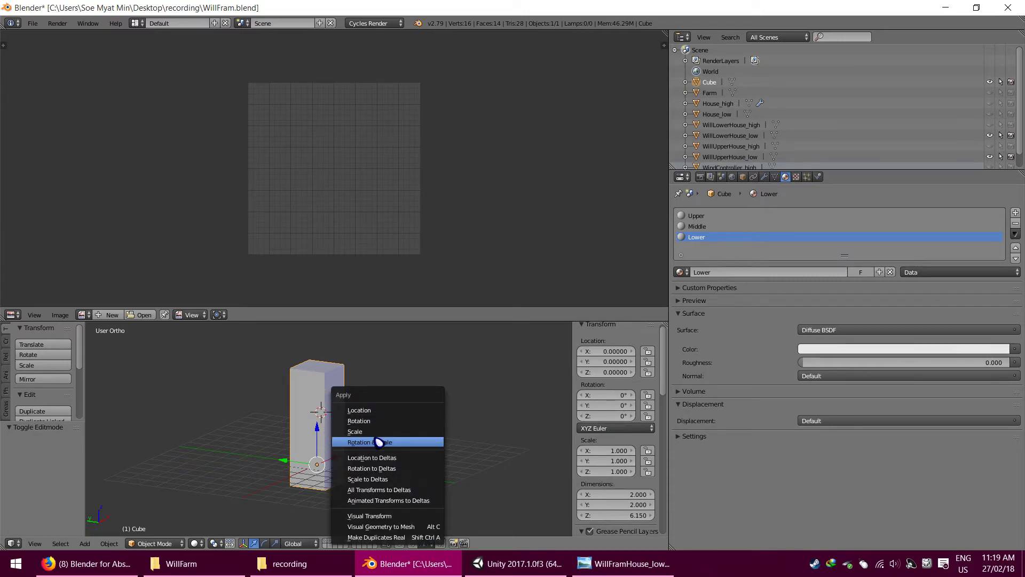
{"action": "left_click", "coordinate": [390, 442]}
Step: Hide the tool shelf and scale the column up uniformly to about 4.148
{"action": "key", "text": "t"}
{"action": "key", "text": "r"}
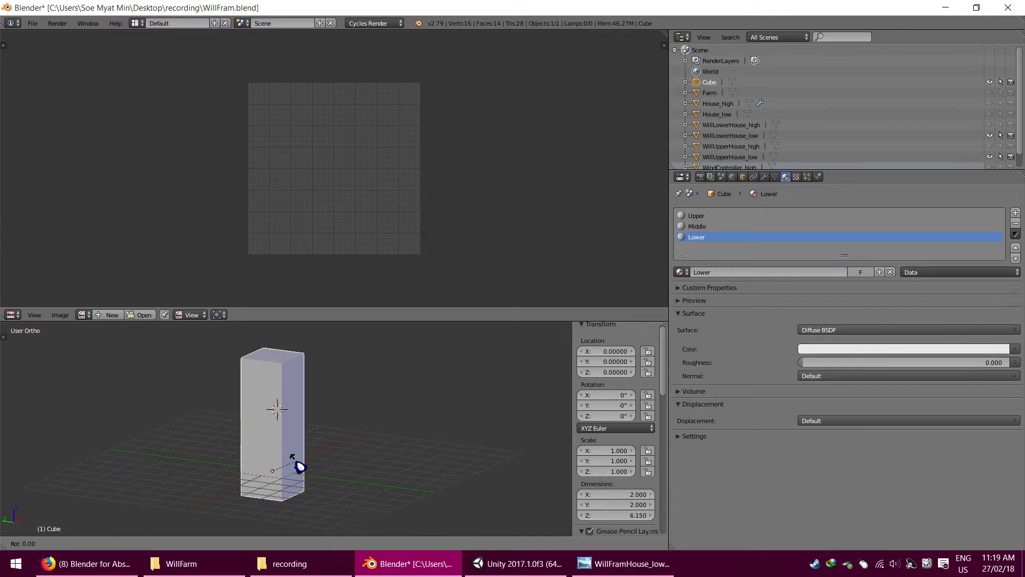
{"action": "key", "text": "Escape"}
{"action": "key", "text": "s"}
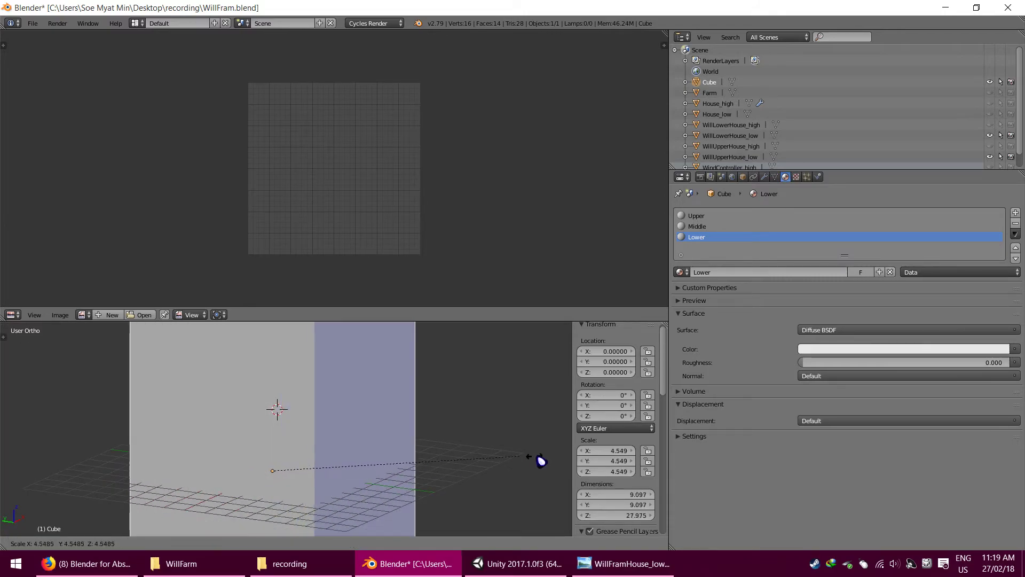
{"action": "left_click", "coordinate": [530, 499]}
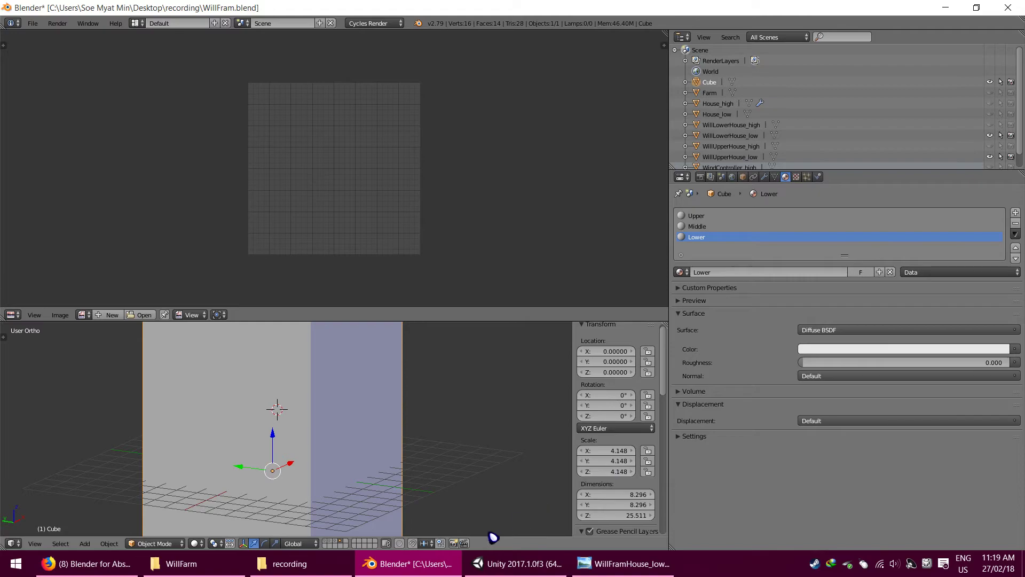
{"action": "scroll", "coordinate": [426, 447], "scroll_direction": "down", "scroll_amount": 4}
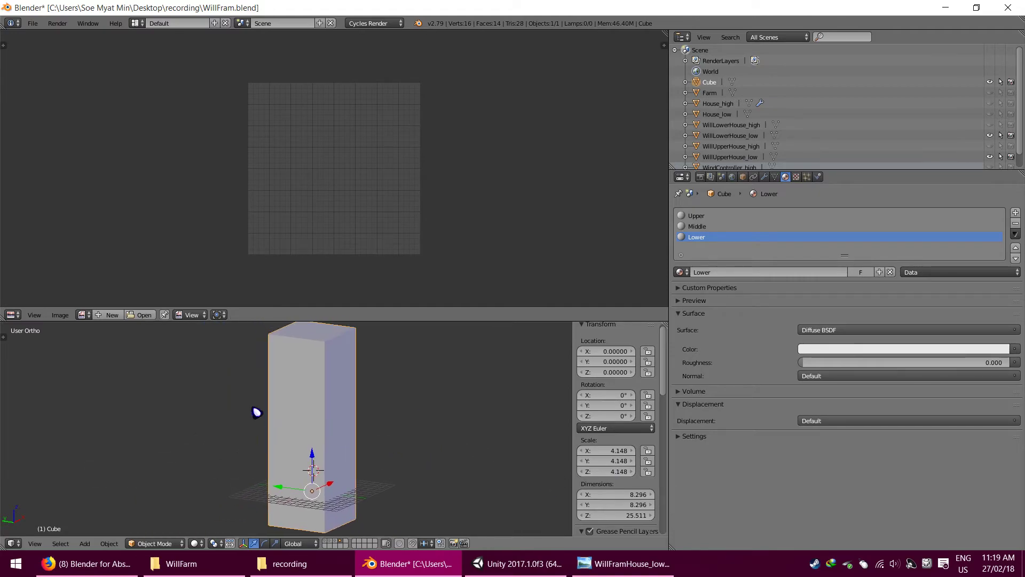
Step: Export the selected column in FBX format as JustCube.fbx into the recording folder
{"action": "left_click", "coordinate": [33, 23]}
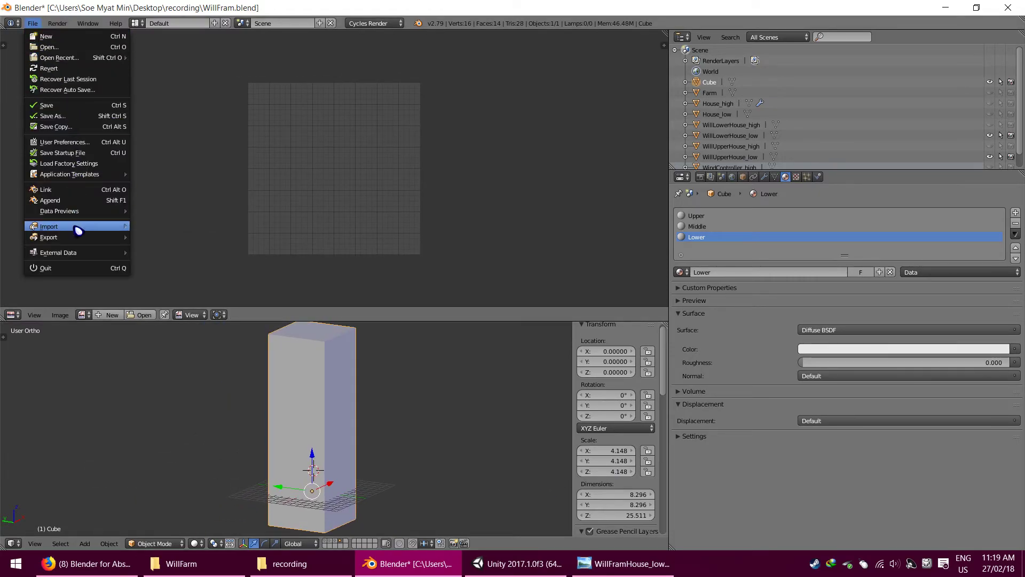
{"action": "mouse_move", "coordinate": [78, 241]}
{"action": "left_click", "coordinate": [176, 268]}
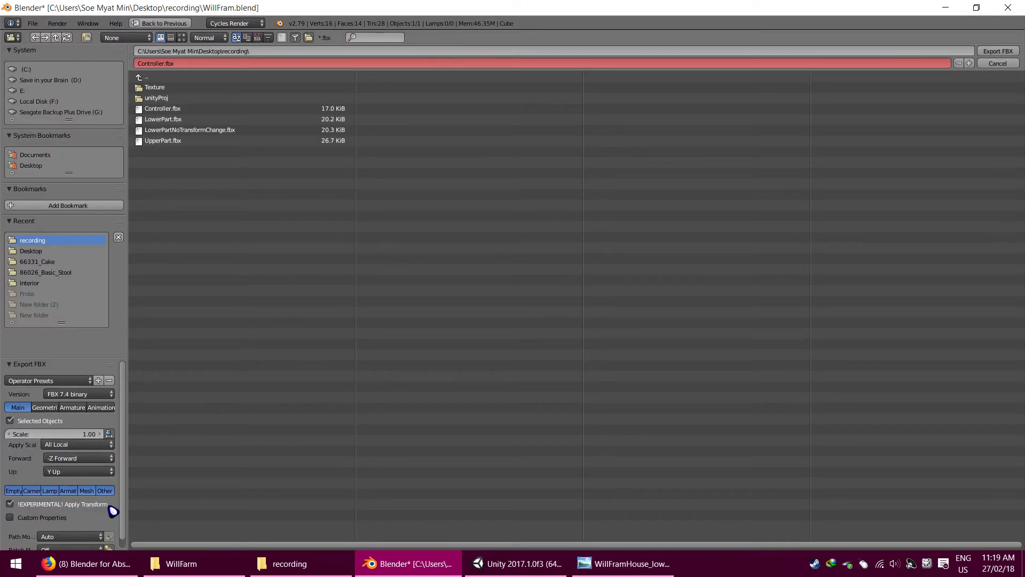
{"action": "left_click", "coordinate": [227, 64]}
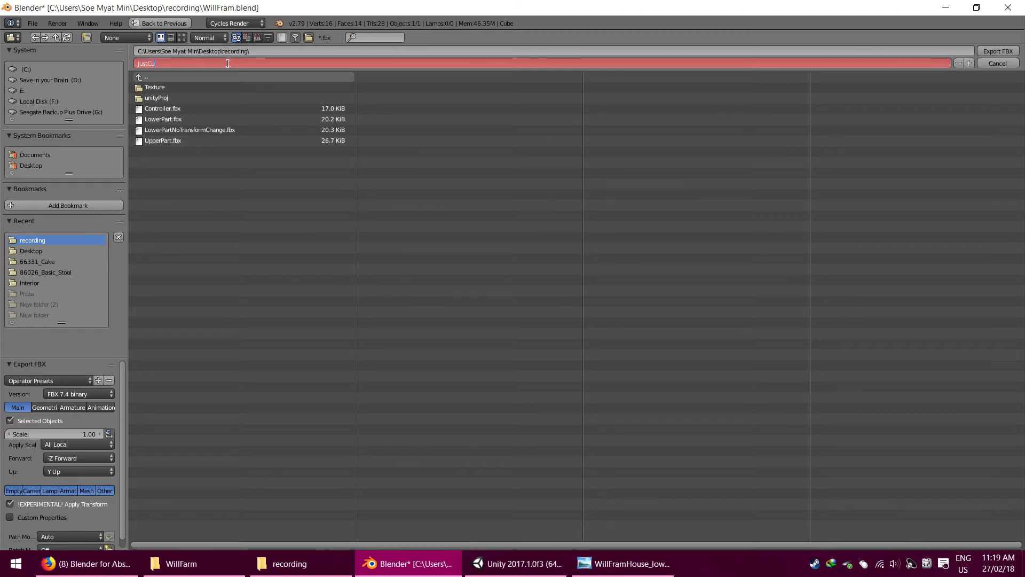
{"action": "key", "text": "Return"}
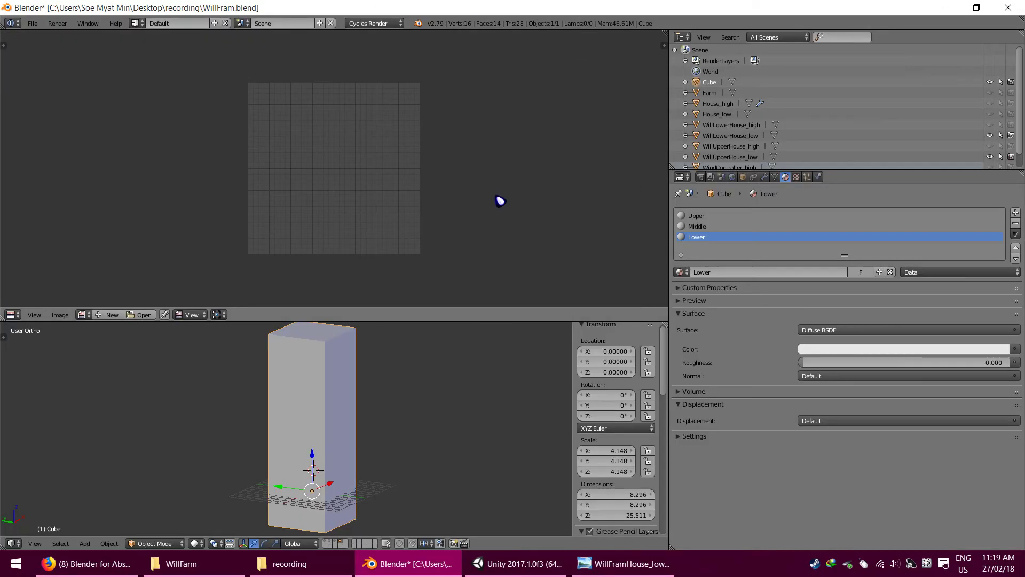
Step: Switch to the recording folder and import JustCube.fbx from it into the Unity project
{"action": "key", "text": "alt+Tab"}
{"action": "key", "text": "alt+Tab"}
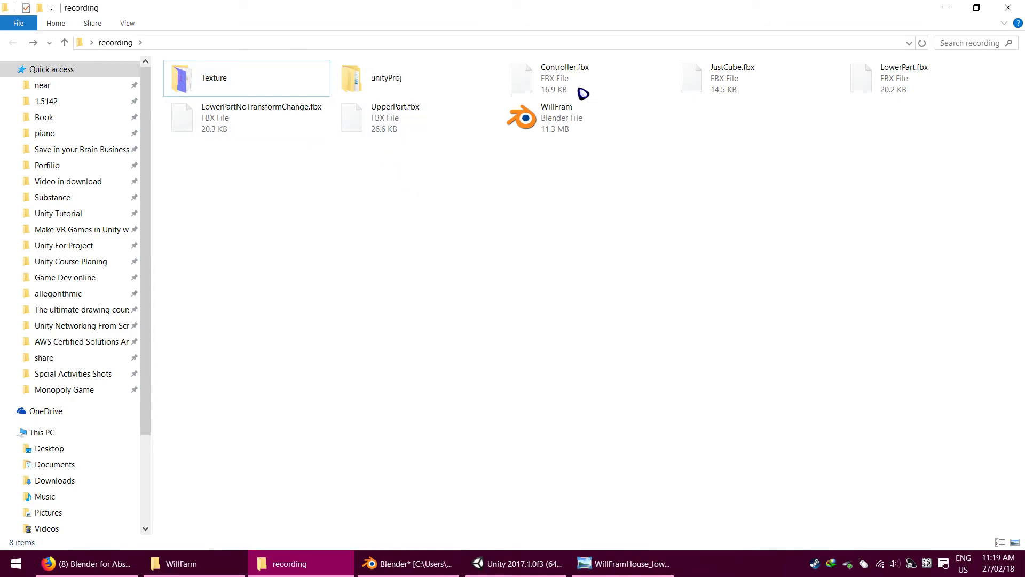
{"action": "left_click_drag", "start_coordinate": [732, 76], "coordinate": [491, 511]}
{"action": "key", "text": "alt+Tab"}
{"action": "key", "text": "alt+Tab"}
Step: Examine the imported Lower, Middle and Upper materials, and collapse the Materials and Texture folders
{"action": "left_click", "coordinate": [443, 325]}
{"action": "left_click", "coordinate": [444, 304]}
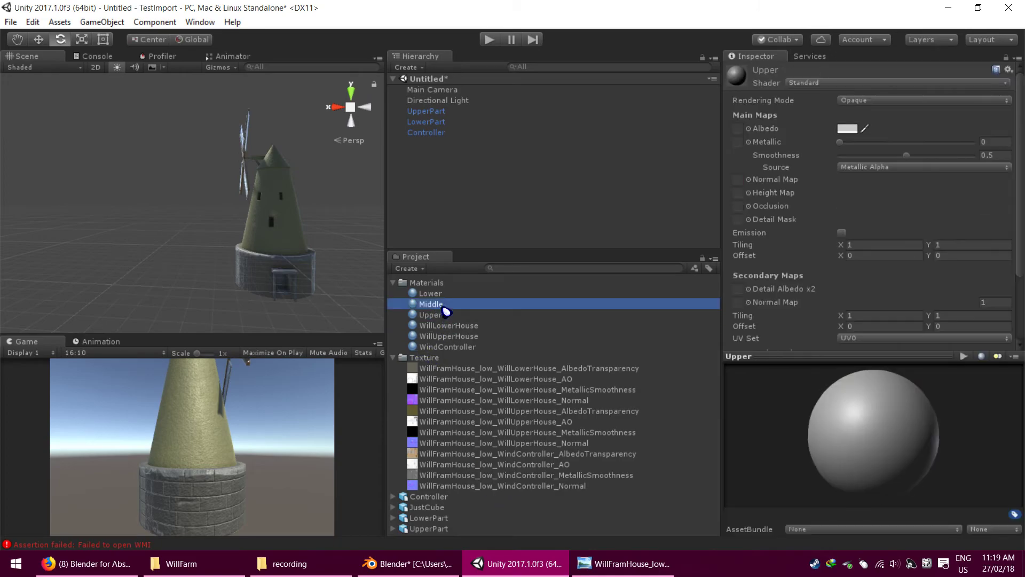
{"action": "left_click", "coordinate": [448, 315], "text": "shift"}
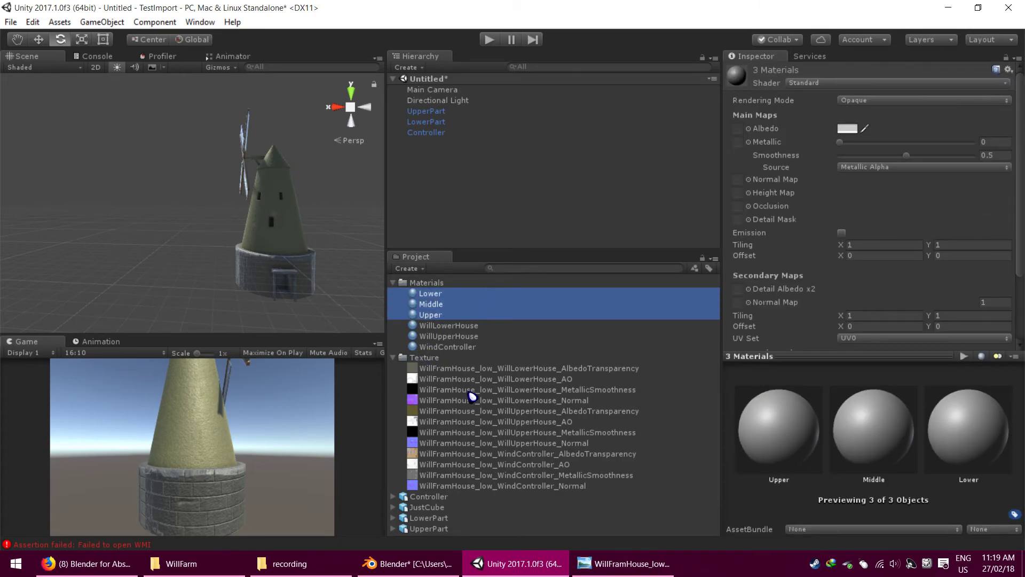
{"action": "left_click", "coordinate": [470, 411]}
{"action": "left_click", "coordinate": [393, 283]}
{"action": "left_click", "coordinate": [393, 293]}
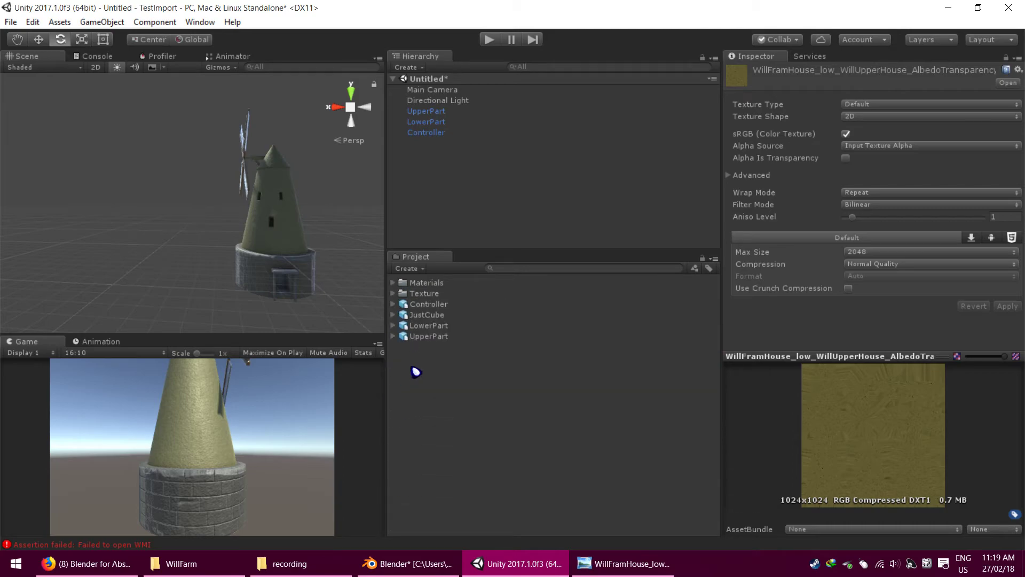
Step: Add the JustCube model to the scene hierarchy and move it along X, clear of the windmill
{"action": "left_click_drag", "start_coordinate": [588, 203], "coordinate": [482, 193]}
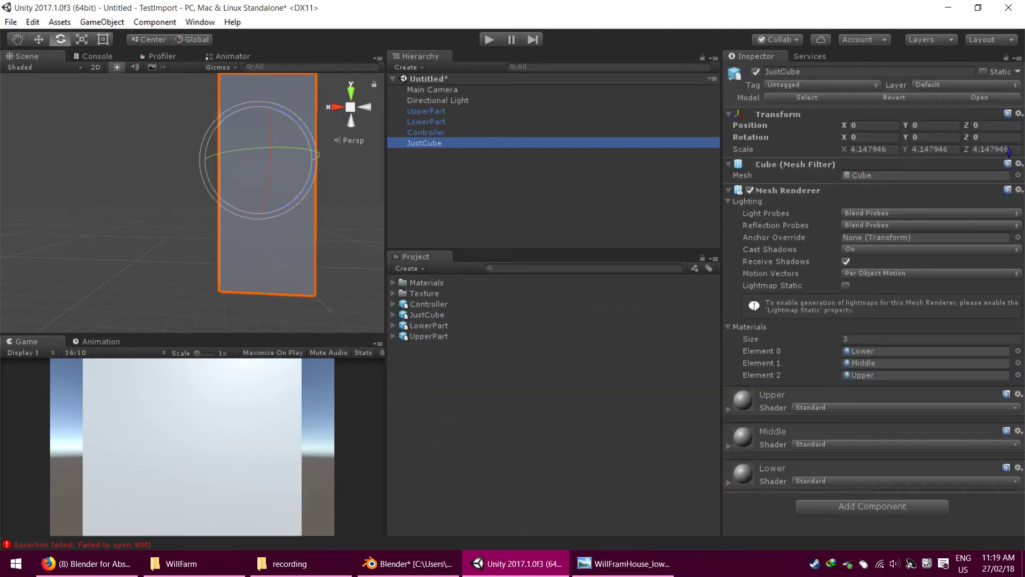
{"action": "key", "text": "w"}
{"action": "left_click_drag", "start_coordinate": [228, 167], "coordinate": [168, 233]}
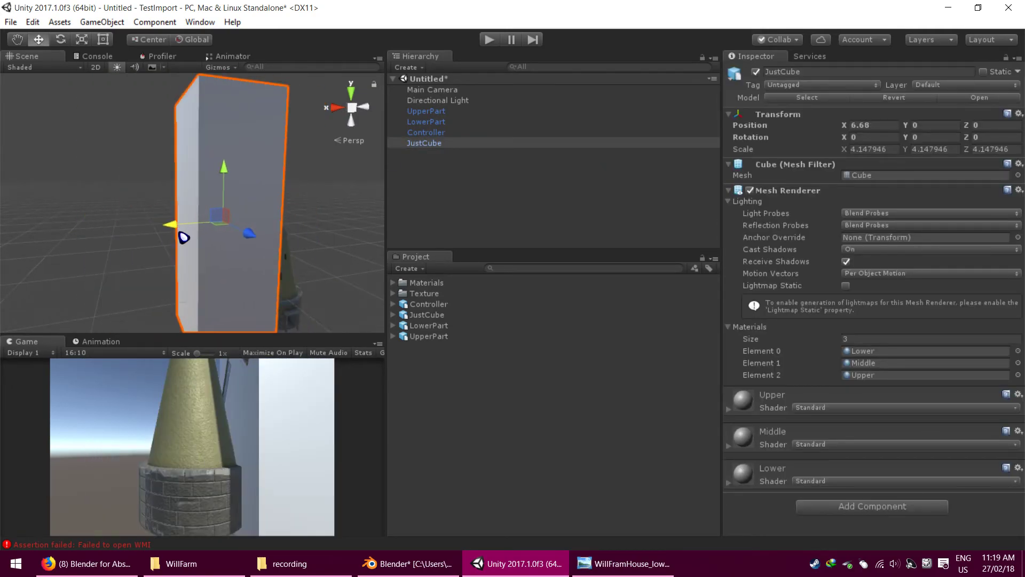
Step: Switch to Blender and apply the scale of the selected column
{"action": "key", "text": "alt+Tab"}
{"action": "key", "text": "alt+Tab"}
{"action": "key", "text": "alt+Tab"}
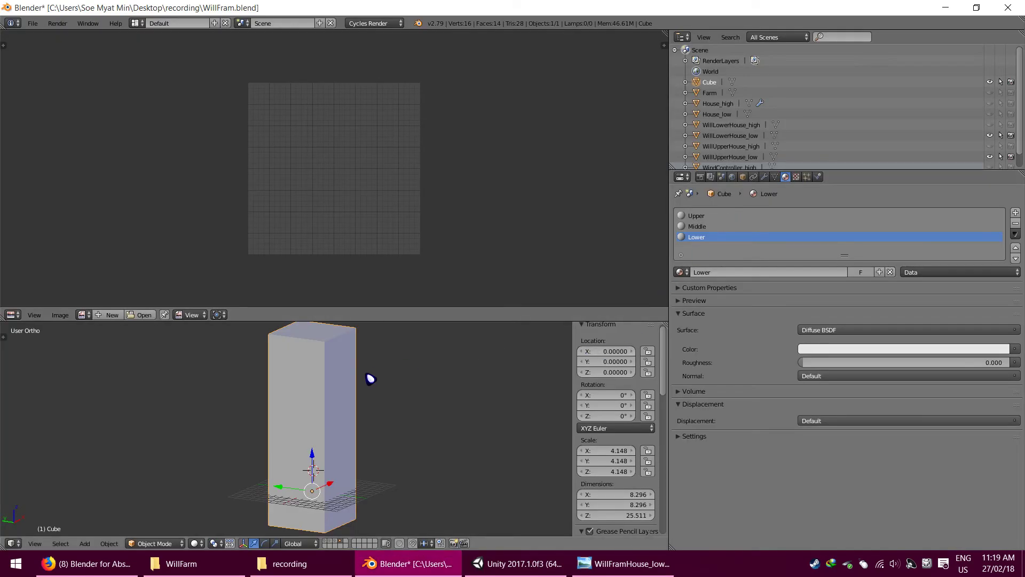
{"action": "key", "text": "ctrl+a"}
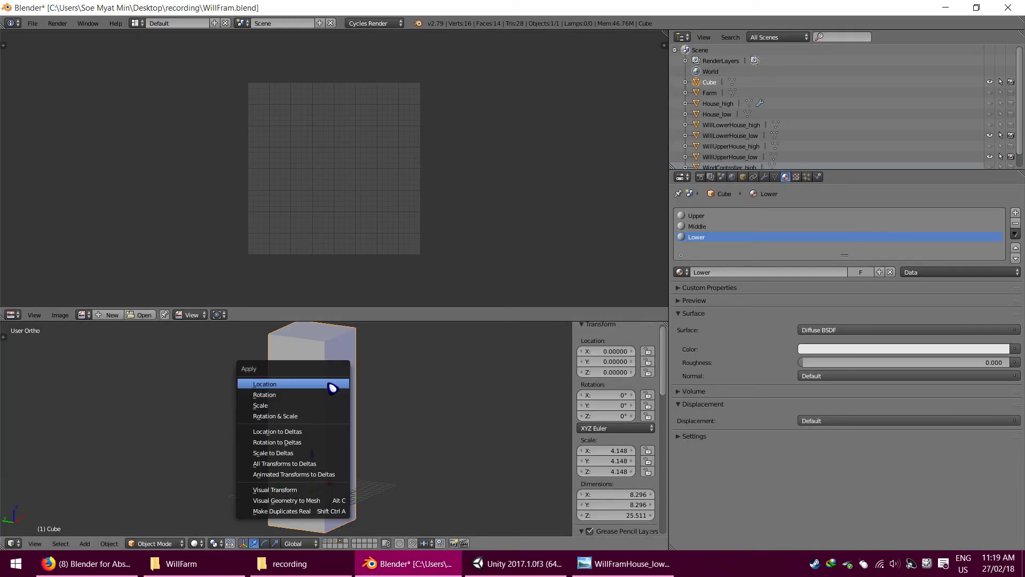
{"action": "left_click", "coordinate": [306, 406]}
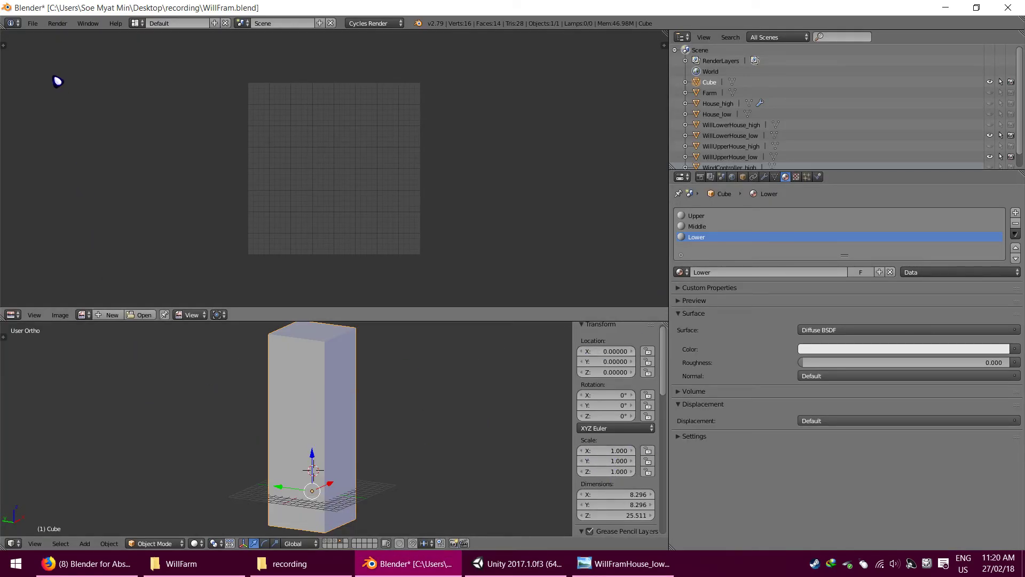
Step: Export the rescaled column in FBX format as justCubebig.fbx into the recording folder
{"action": "left_click", "coordinate": [32, 23]}
{"action": "mouse_move", "coordinate": [45, 240]}
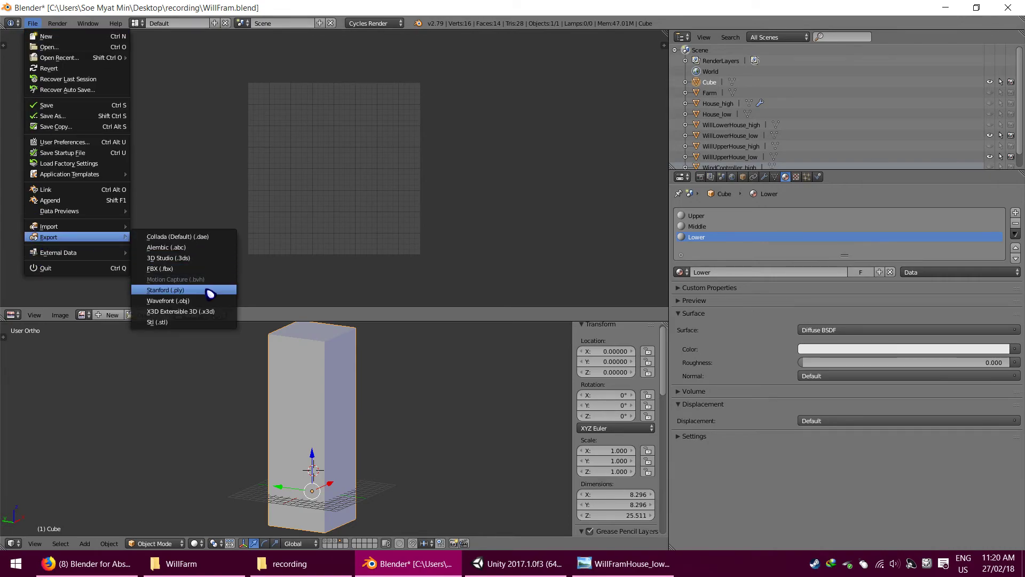
{"action": "left_click", "coordinate": [210, 268]}
{"action": "left_click", "coordinate": [155, 62]}
{"action": "left_click", "coordinate": [154, 63]}
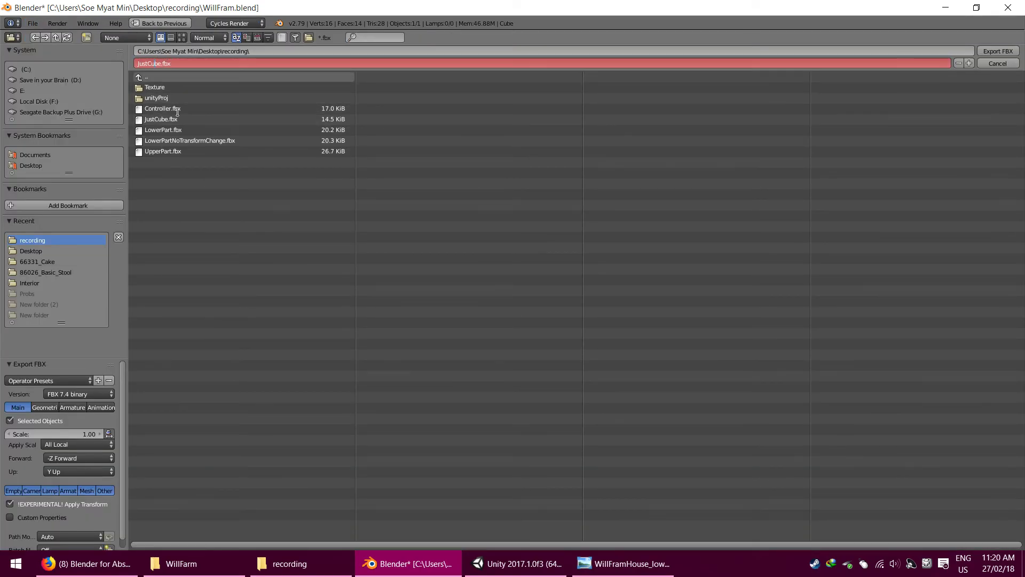
{"action": "type", "text": "big"}
{"action": "key", "text": "Return"}
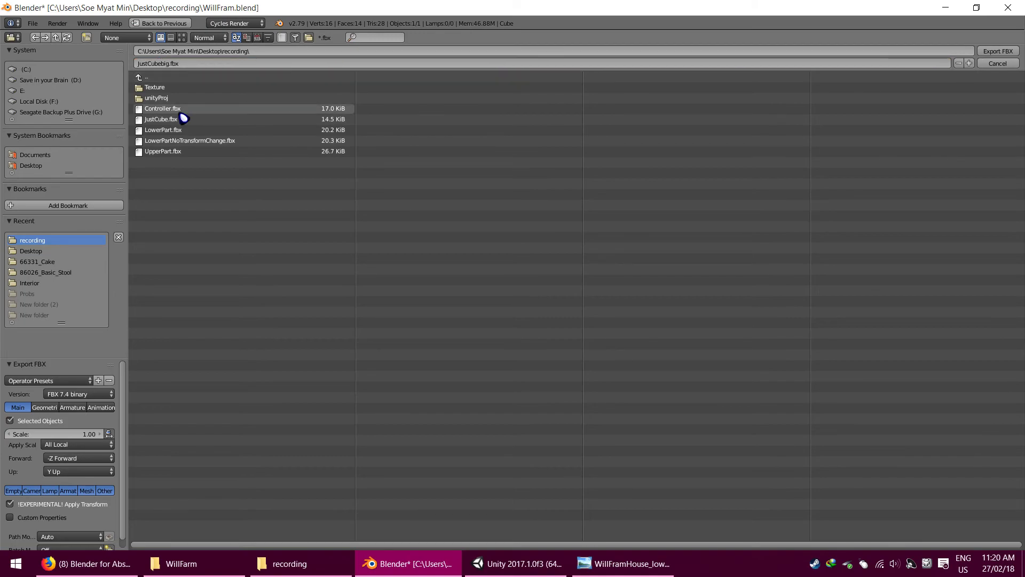
{"action": "left_click", "coordinate": [1000, 51]}
Step: Switch to the refreshed recording folder and import JustCubebig.fbx from it into the Unity project
{"action": "key", "text": "alt+Tab"}
{"action": "right_click", "coordinate": [486, 266]}
{"action": "left_click", "coordinate": [519, 324]}
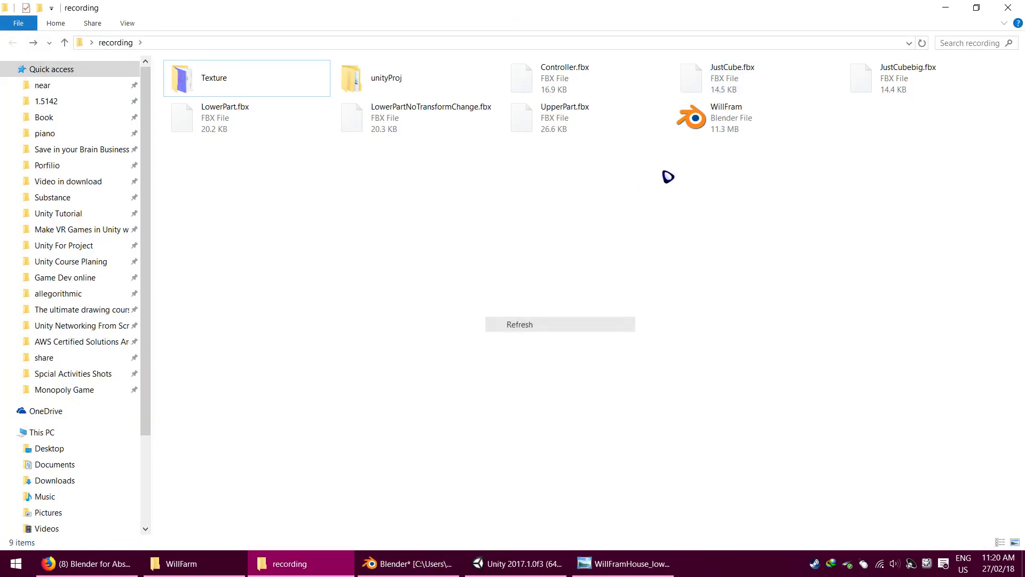
{"action": "left_click_drag", "start_coordinate": [936, 76], "coordinate": [404, 293]}
{"action": "key", "text": "alt+Tab"}
{"action": "key", "text": "alt+Tab"}
{"action": "key", "text": "alt+Tab"}
{"action": "left_click_drag", "start_coordinate": [396, 358], "coordinate": [445, 313]}
{"action": "left_click", "coordinate": [445, 314]}
Step: Place the JustCubebig model in the scene, on the far side of JustCube from the windmill
{"action": "left_click_drag", "start_coordinate": [457, 391], "coordinate": [77, 266]}
{"action": "scroll", "coordinate": [143, 194], "scroll_direction": "down", "scroll_amount": 2}
Step: Set the JustCube object's scale to 1 on X, Y and Z, and frame it for comparison
{"action": "left_click", "coordinate": [222, 167]}
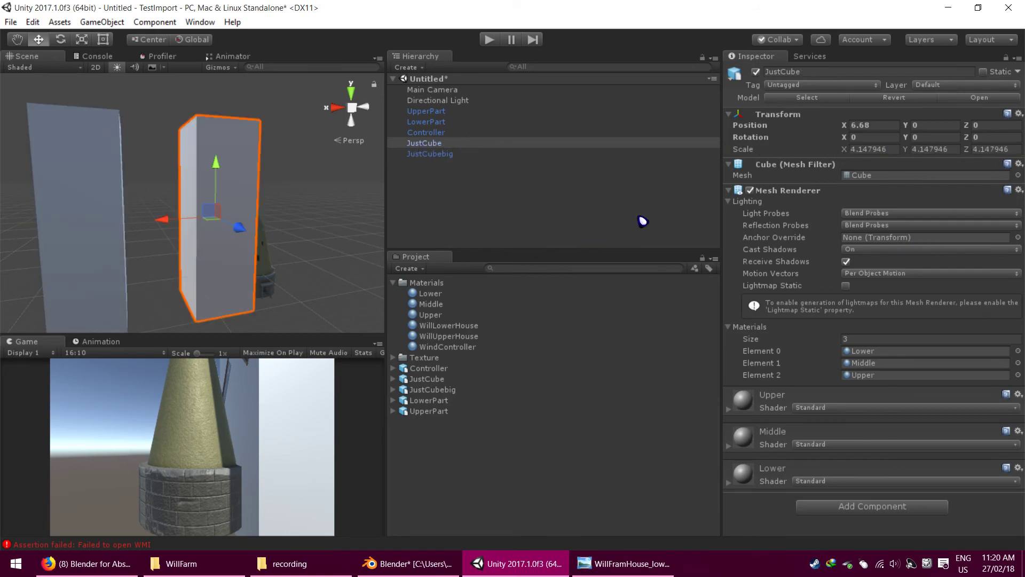
{"action": "left_click", "coordinate": [876, 149]}
{"action": "type", "text": "1"}
{"action": "key", "text": "Tab"}
{"action": "type", "text": "1"}
{"action": "key", "text": "Tab"}
{"action": "type", "text": "1"}
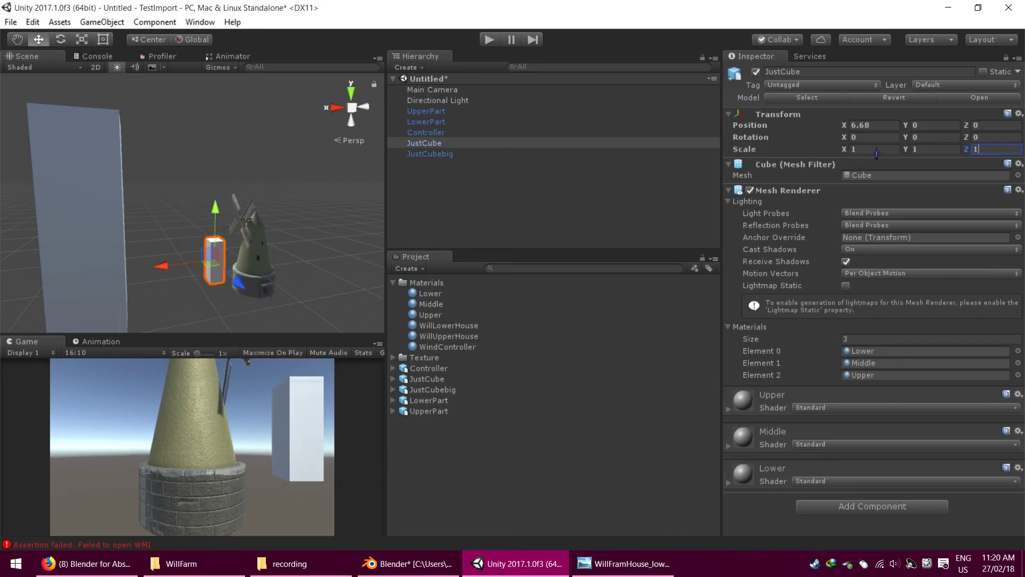
{"action": "left_click", "coordinate": [537, 183]}
{"action": "left_click", "coordinate": [460, 142]}
{"action": "key", "text": "f"}
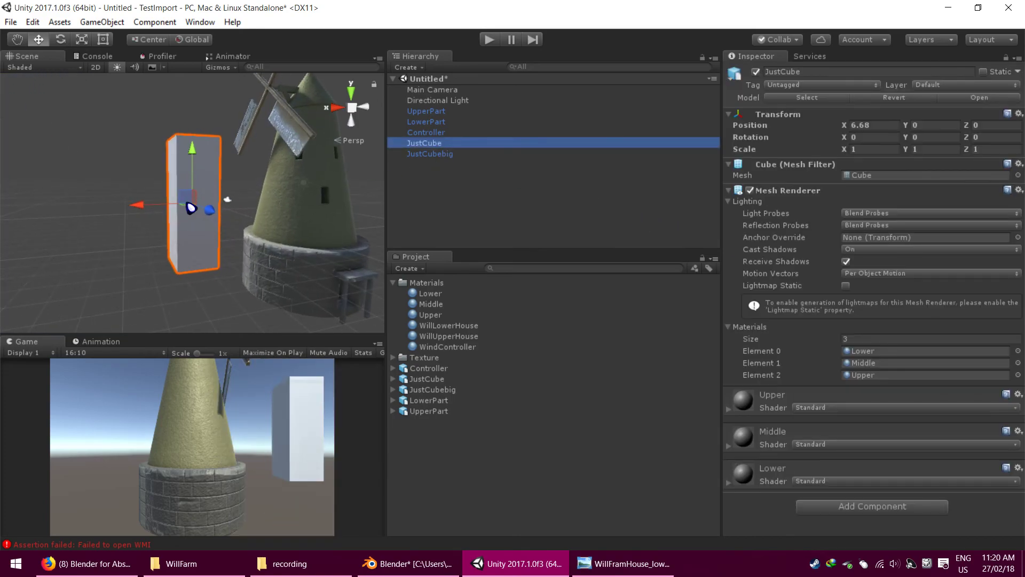
{"action": "scroll", "coordinate": [184, 224], "scroll_direction": "down", "scroll_amount": 5}
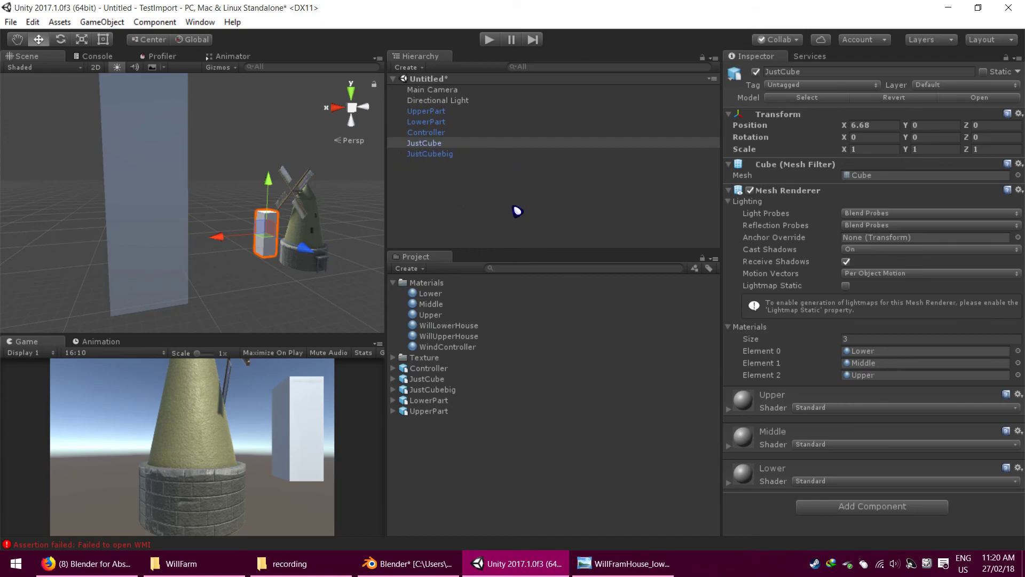
Step: Change the Upper material's albedo to dark red (A11717) and collapse its settings
{"action": "left_click", "coordinate": [750, 408]}
{"action": "scroll", "coordinate": [823, 324], "scroll_direction": "down", "scroll_amount": 5}
{"action": "left_click", "coordinate": [848, 253]}
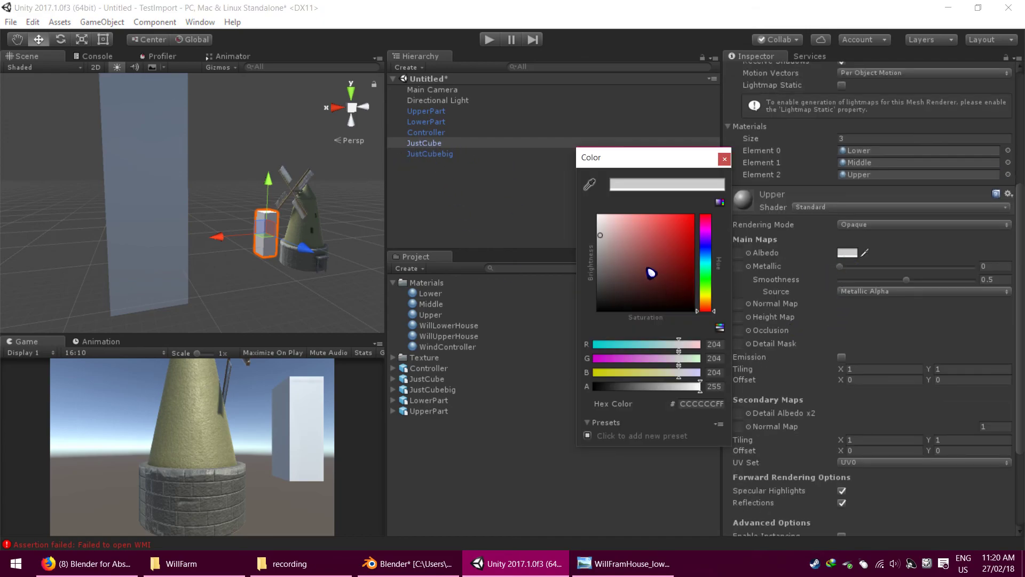
{"action": "left_click_drag", "start_coordinate": [648, 272], "coordinate": [683, 257]}
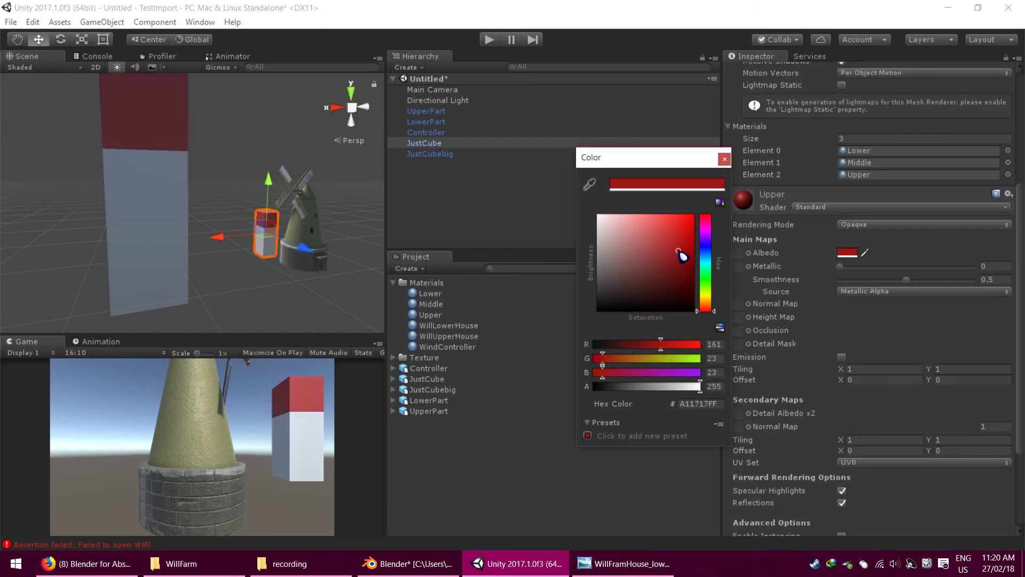
{"action": "left_click", "coordinate": [814, 185]}
Step: Change the Middle material's albedo to green (19781D)
{"action": "left_click", "coordinate": [775, 438]}
{"action": "left_click", "coordinate": [846, 488]}
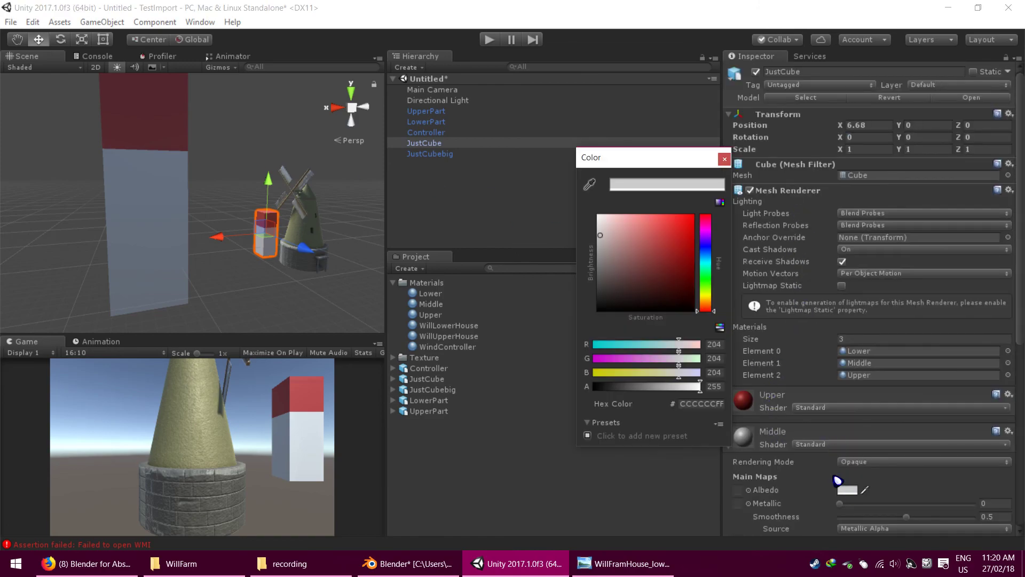
{"action": "left_click_drag", "start_coordinate": [711, 300], "coordinate": [710, 278]}
{"action": "left_click_drag", "start_coordinate": [674, 267], "coordinate": [673, 265]}
Step: Change the Lower material's albedo to orange (C57E47), deselect JustCube and inspect both coloured columns in the scene
{"action": "scroll", "coordinate": [835, 439], "scroll_direction": "down", "scroll_amount": 10}
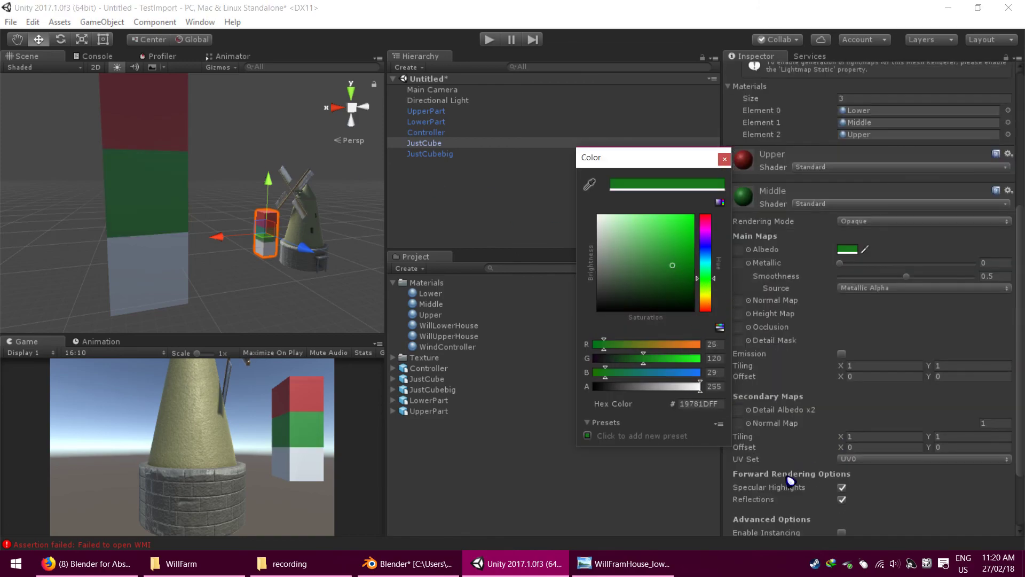
{"action": "left_click", "coordinate": [799, 479]}
{"action": "scroll", "coordinate": [818, 458], "scroll_direction": "down", "scroll_amount": 6}
{"action": "left_click", "coordinate": [852, 338]}
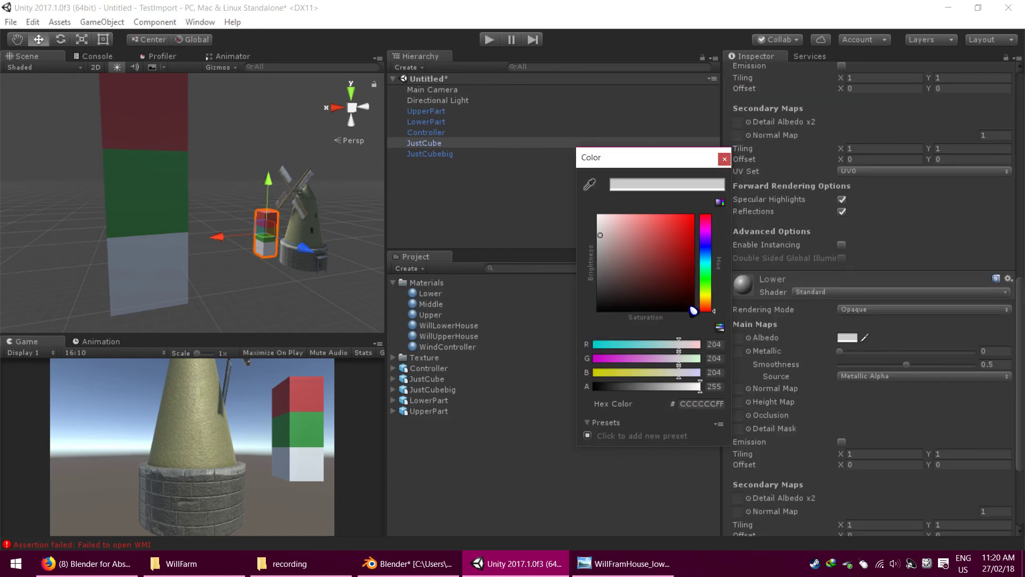
{"action": "left_click_drag", "start_coordinate": [712, 306], "coordinate": [712, 300]}
{"action": "left_click_drag", "start_coordinate": [674, 288], "coordinate": [659, 233]}
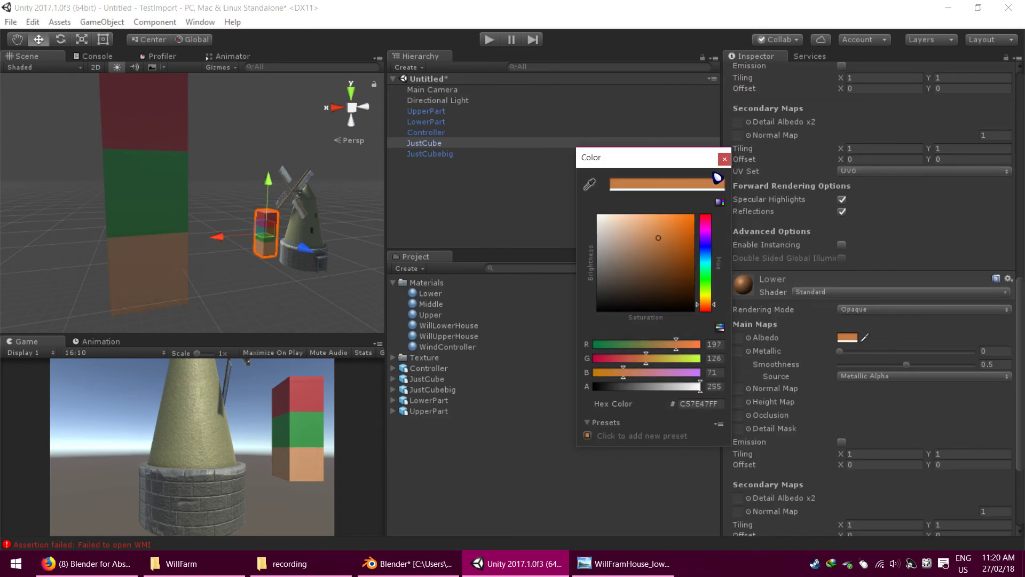
{"action": "left_click", "coordinate": [724, 159]}
{"action": "left_click", "coordinate": [553, 171]}
{"action": "left_click_drag", "start_coordinate": [185, 176], "coordinate": [303, 261], "text": "alt"}
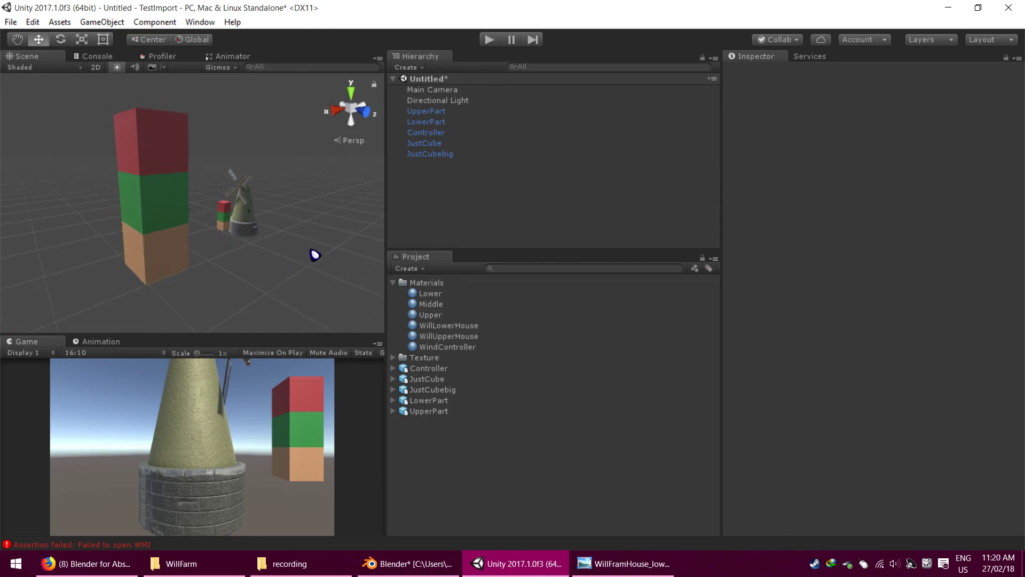